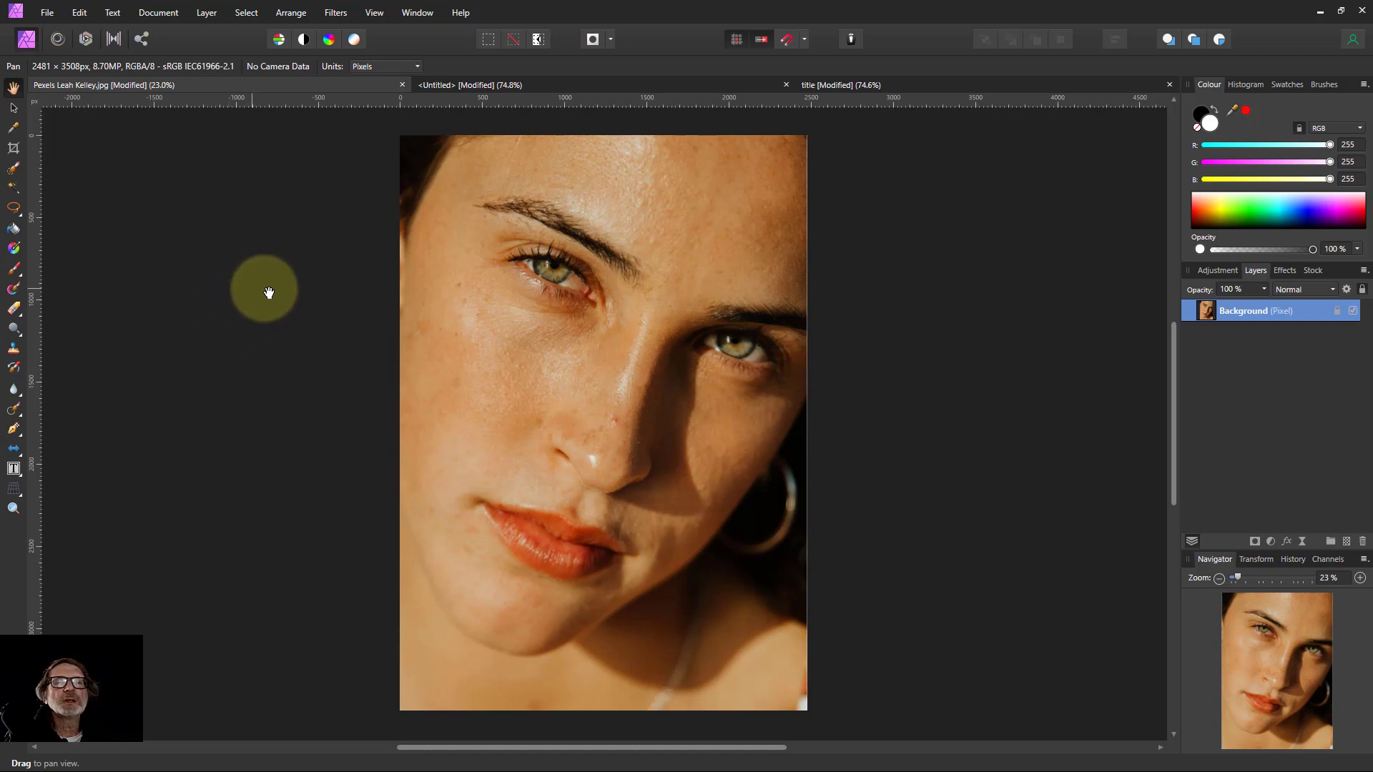
Step: Start a Frequency Separation on the Background layer with a radius of 27.5 px
click(336, 13)
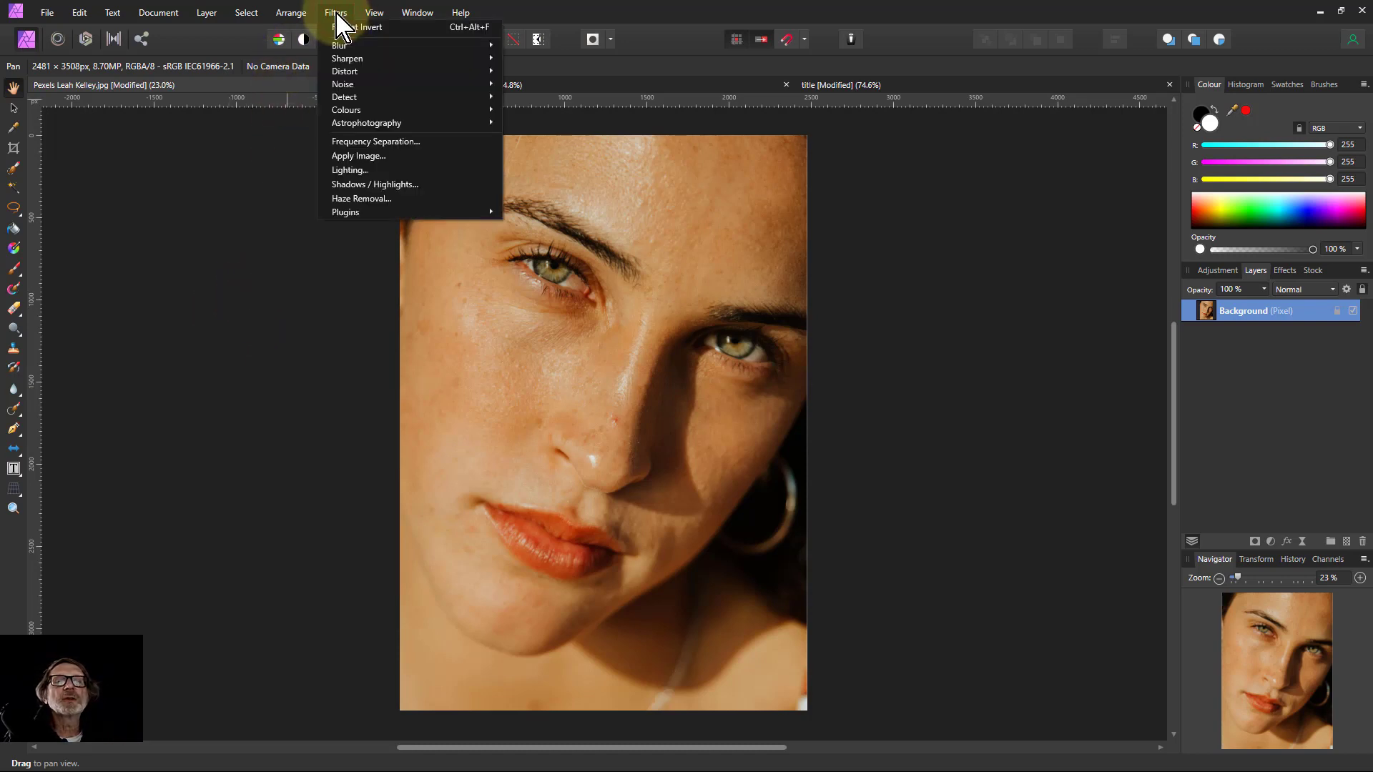
click(390, 142)
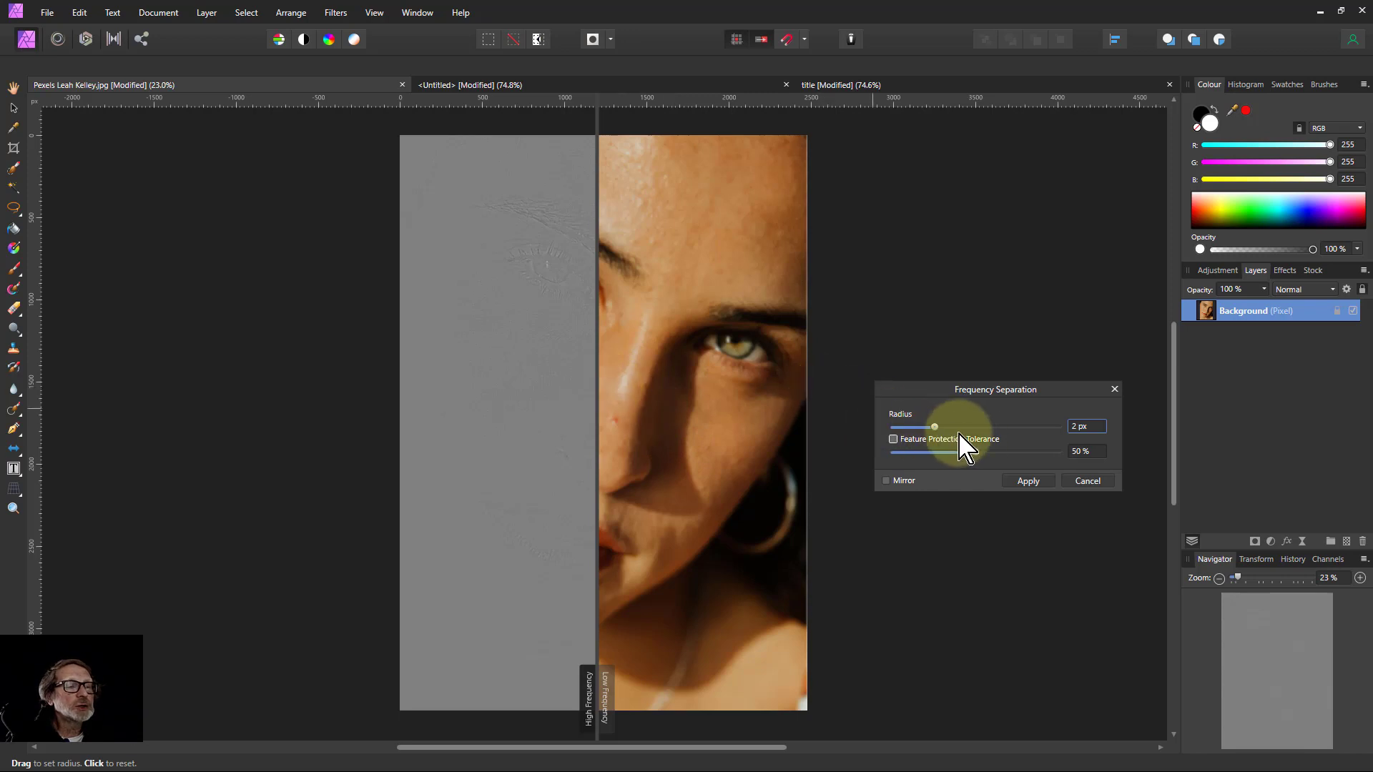
drag(934, 427, 1013, 427)
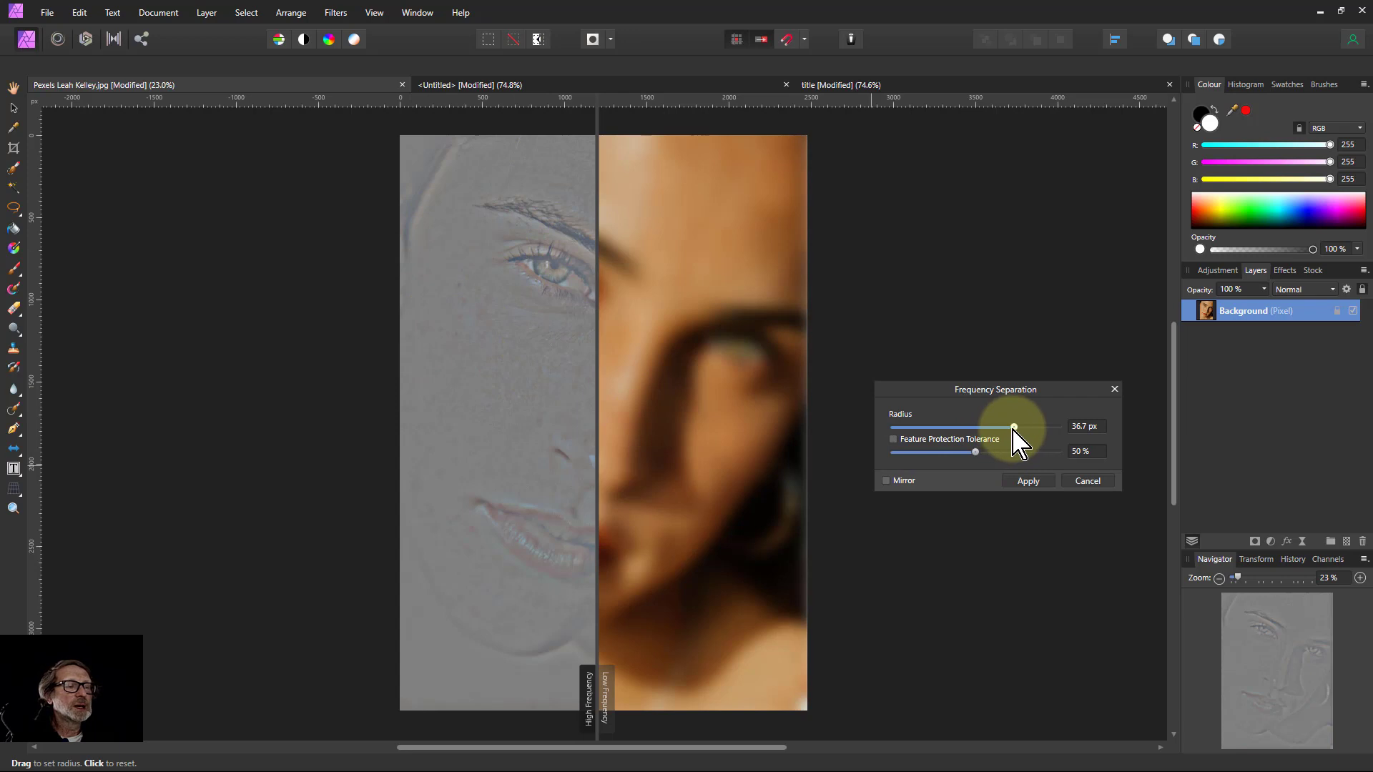
drag(1014, 427, 997, 427)
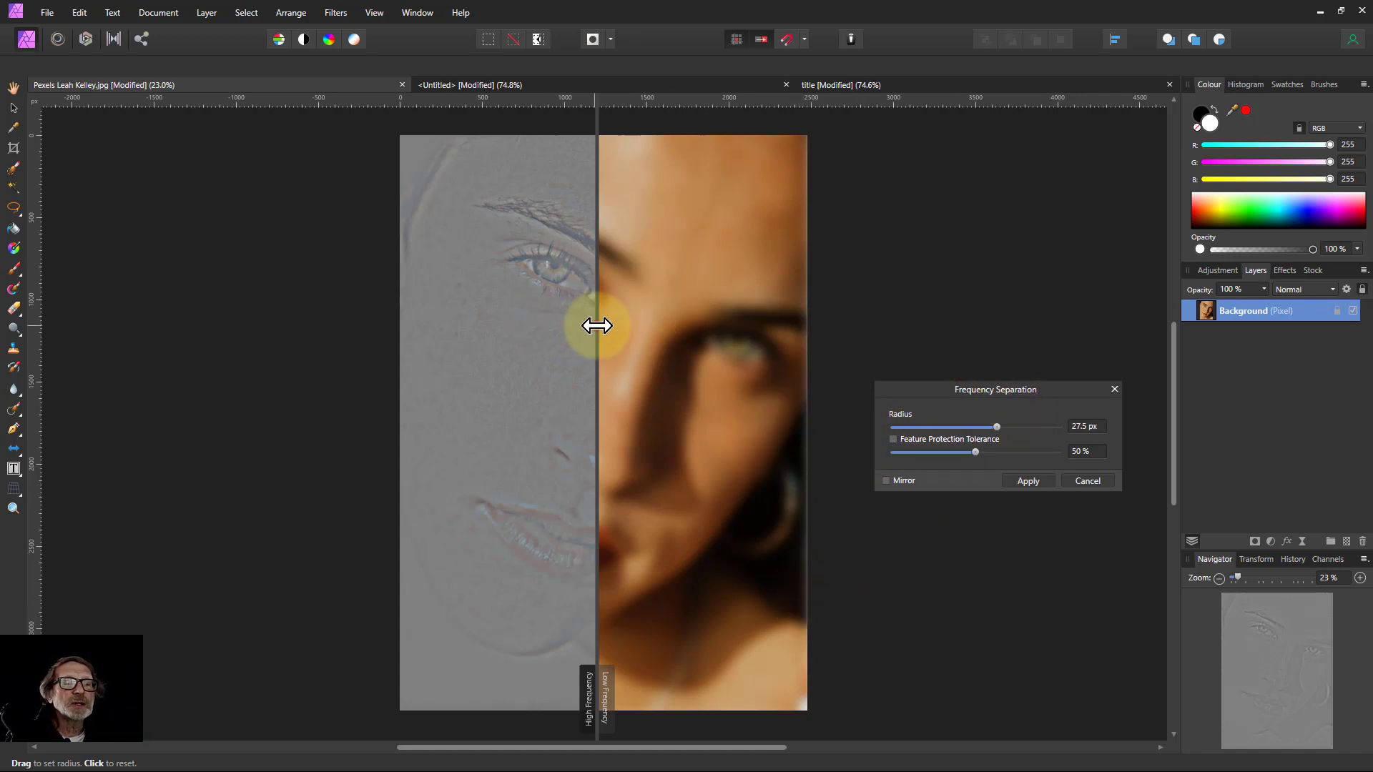
Step: Widen the high-frequency preview over the eye, then set the separation radius to 0.8 px and apply it
drag(596, 325, 654, 319)
scroll(547, 236, up, 4)
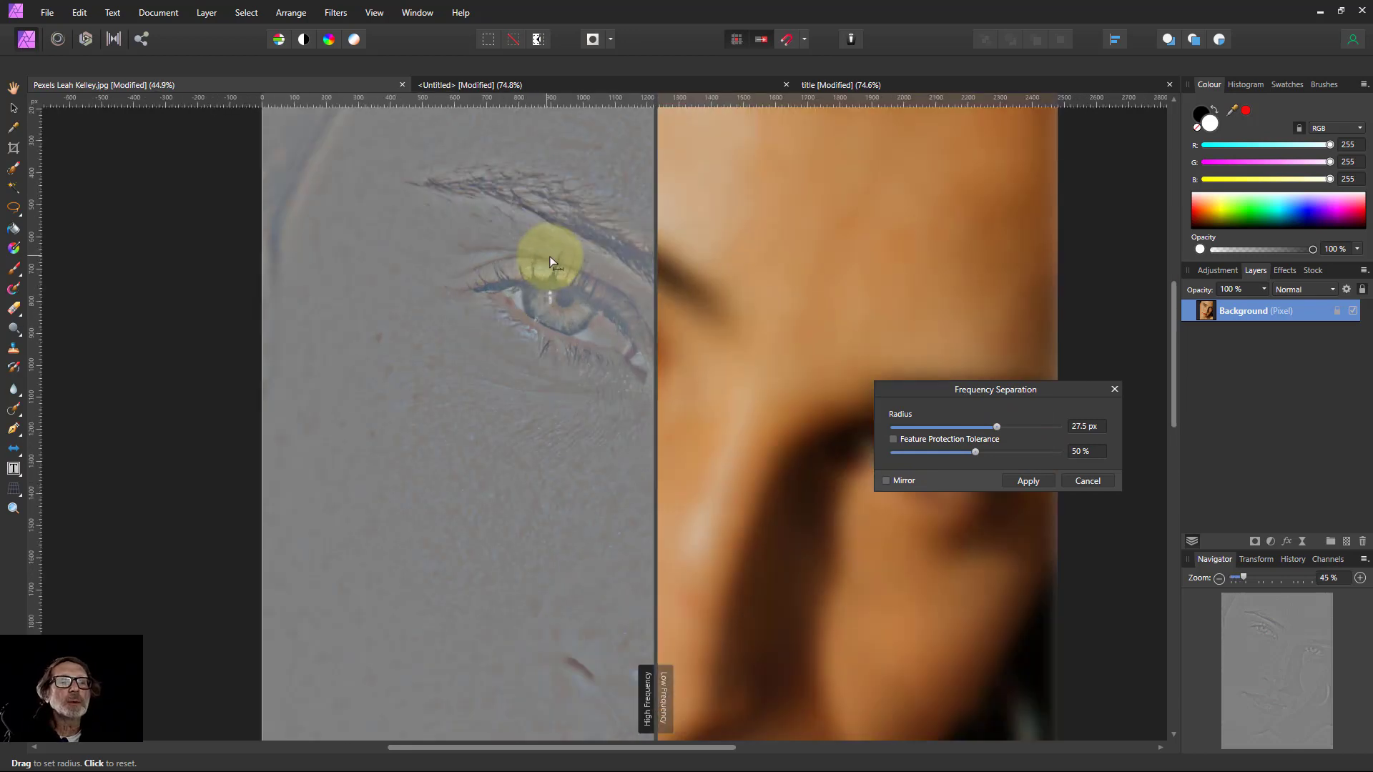
scroll(585, 296, up, 3)
scroll(581, 299, up, 1)
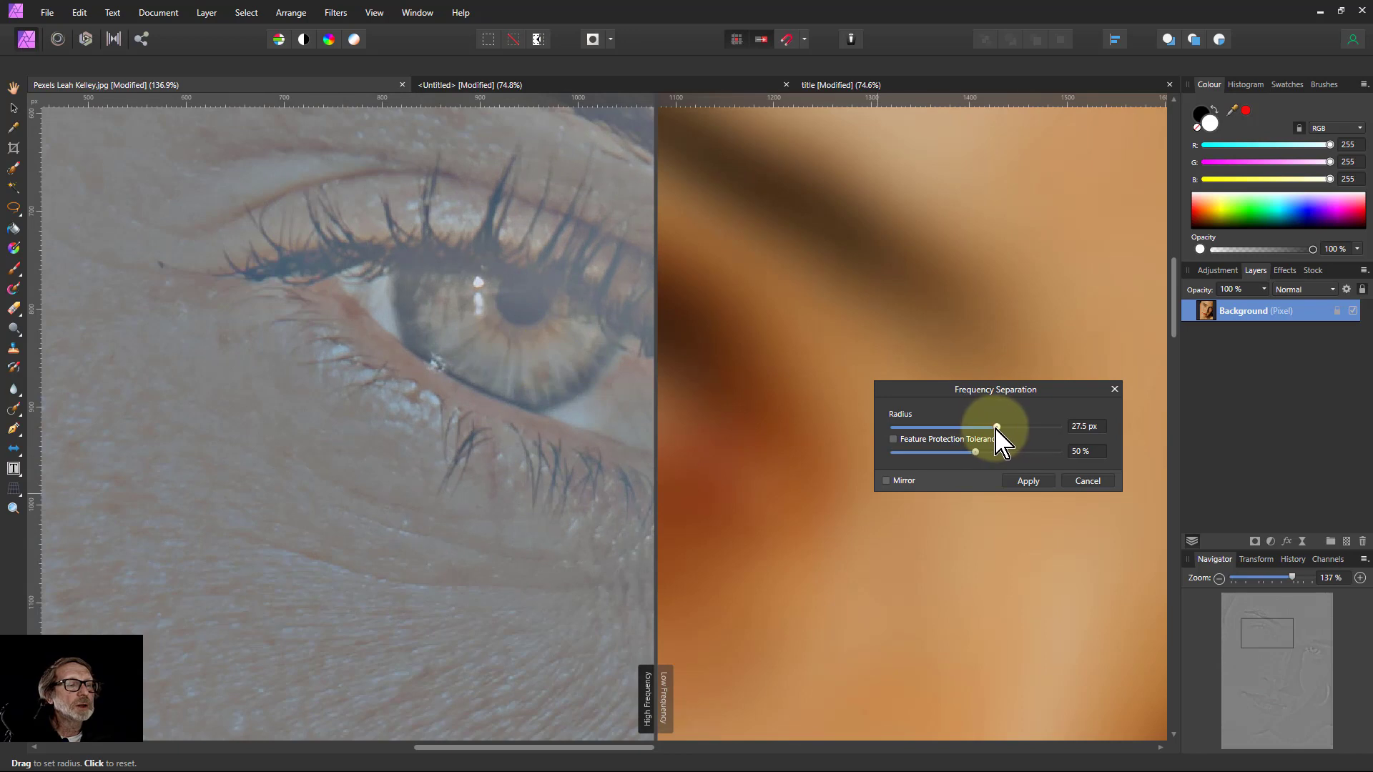
drag(997, 427, 922, 439)
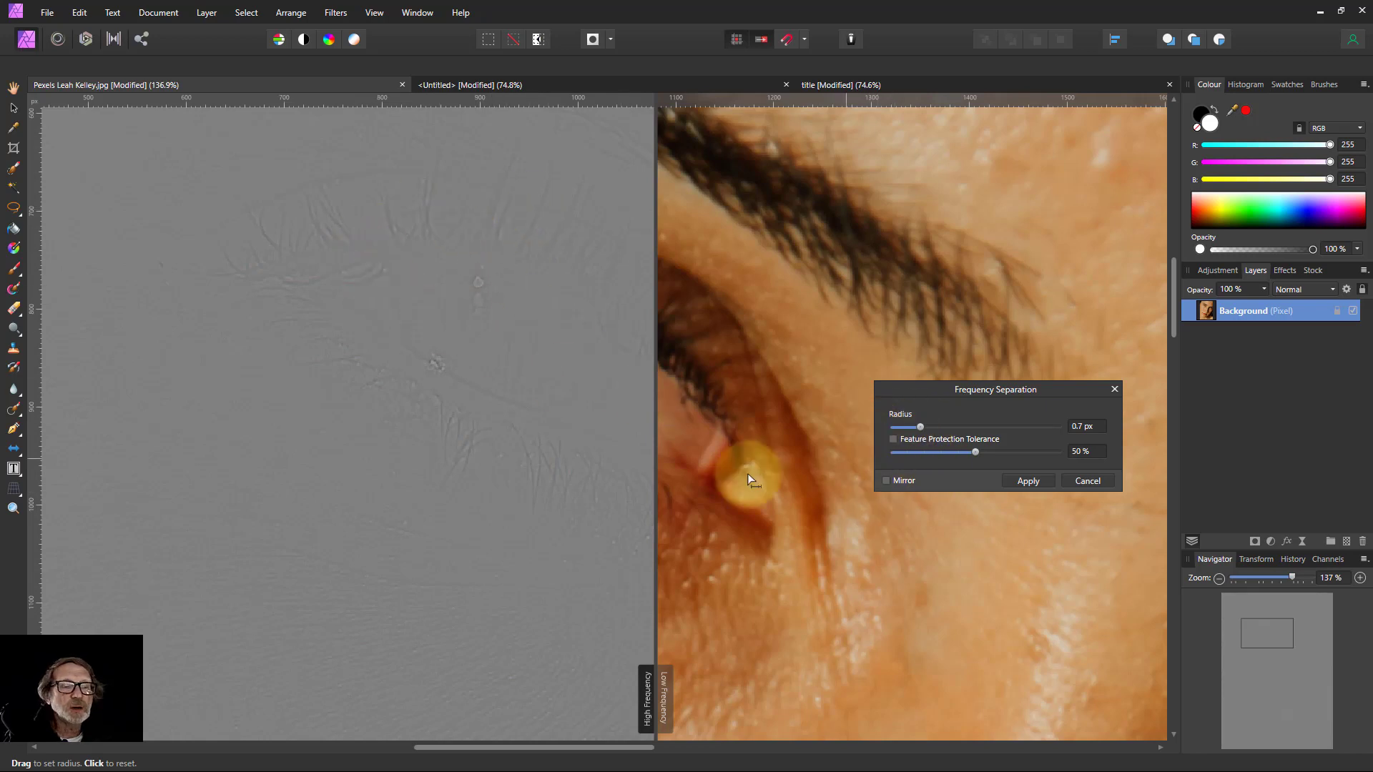
scroll(324, 452, down, 6)
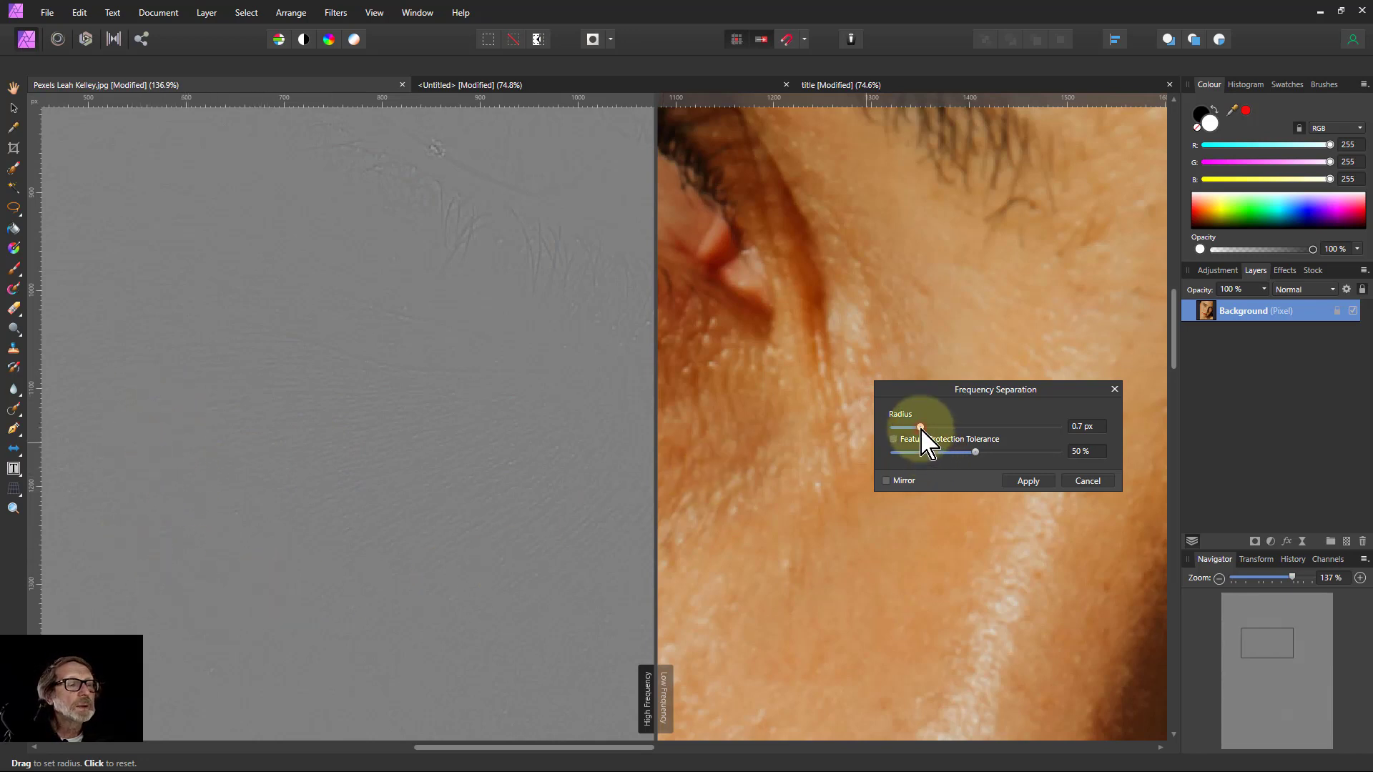
drag(920, 427, 921, 428)
scroll(651, 378, up, 5)
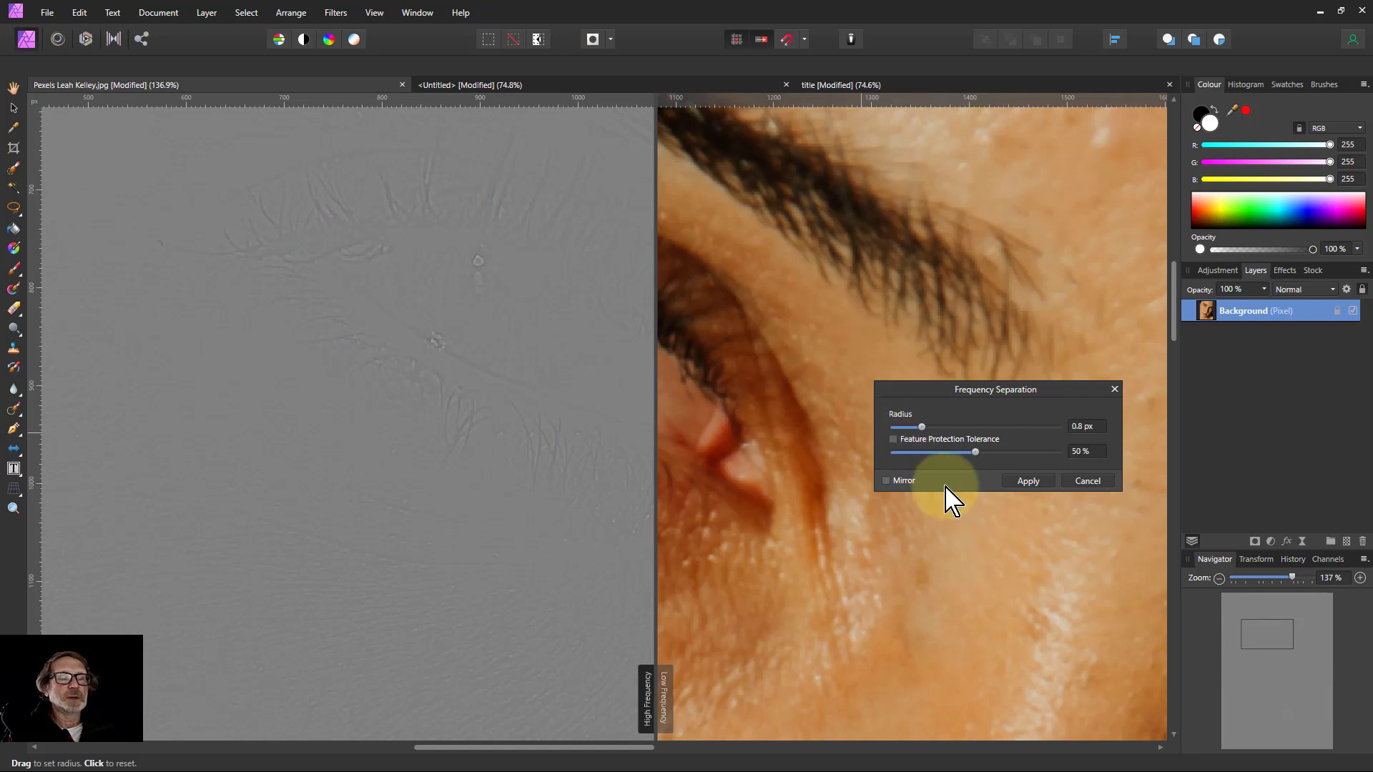
click(1029, 484)
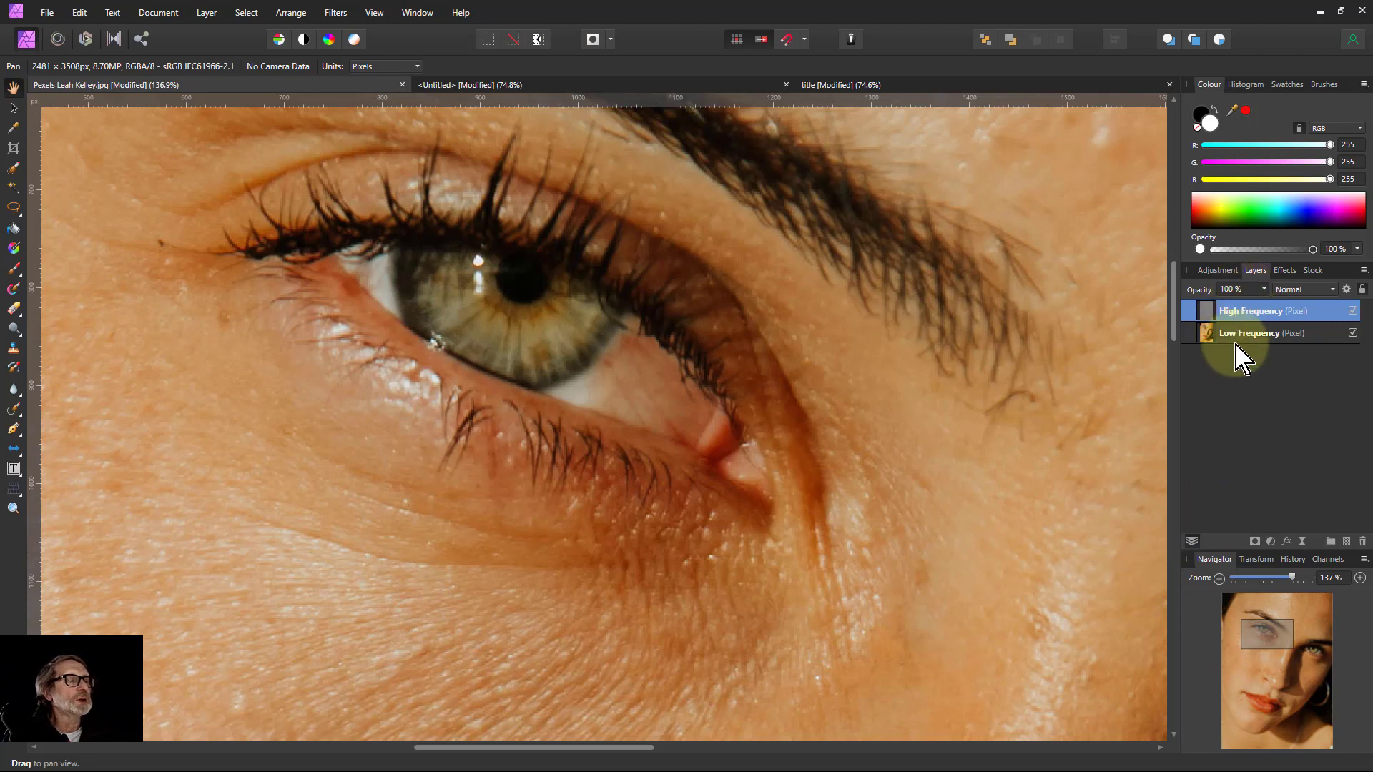
Step: Rename the High Frequency layer to "Fine detail"
double_click(1303, 313)
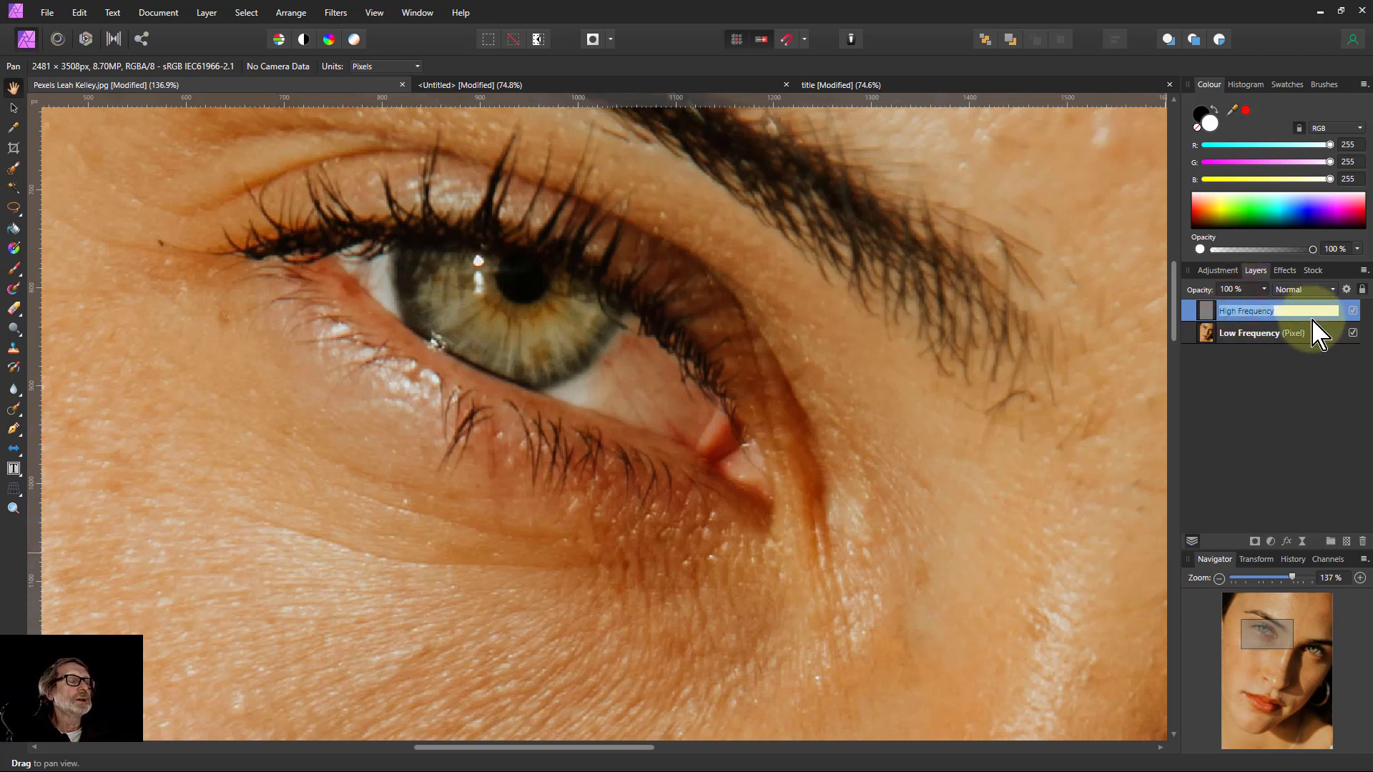
text(Fine det)
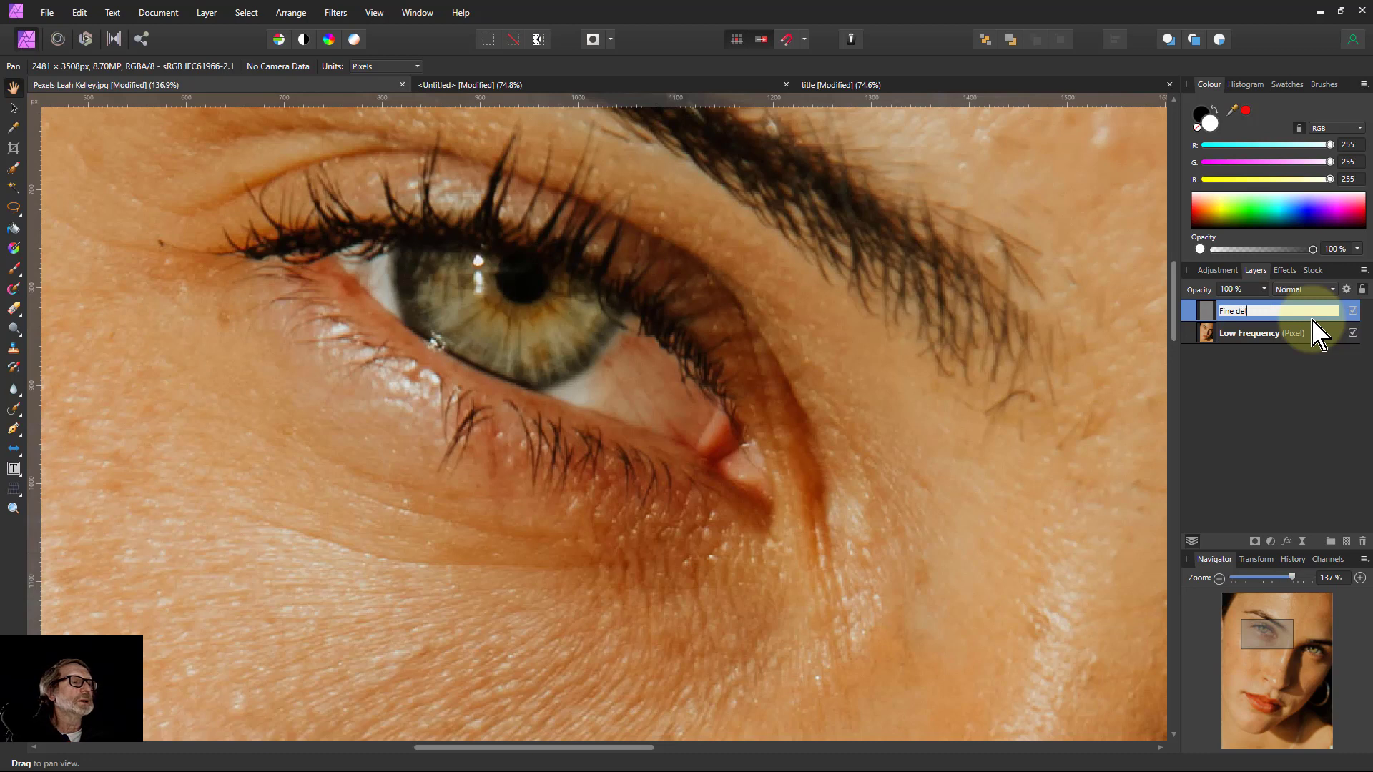
text(ail)
key(Return)
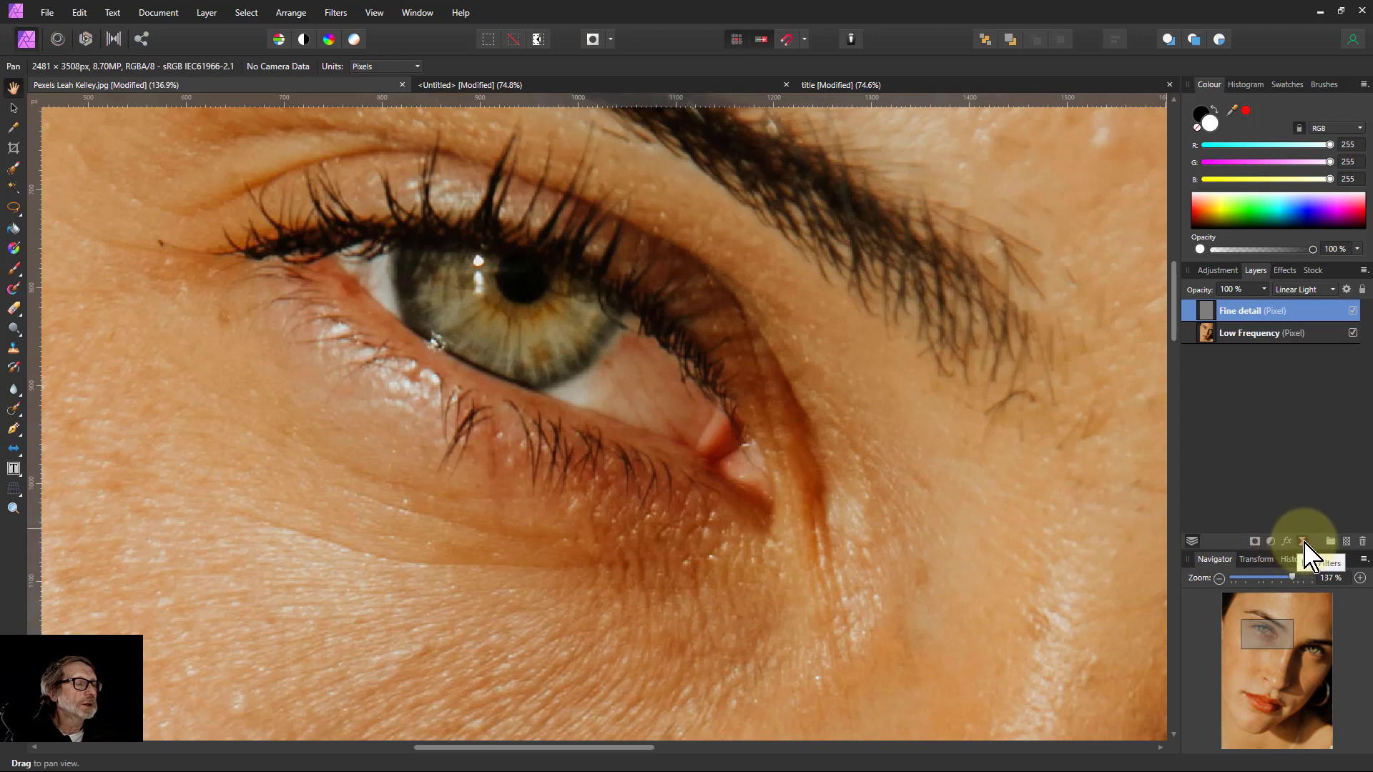
Step: Add a live Unsharp Mask filter to the Fine detail layer with radius 0.9 px and factor 2.835
click(1289, 542)
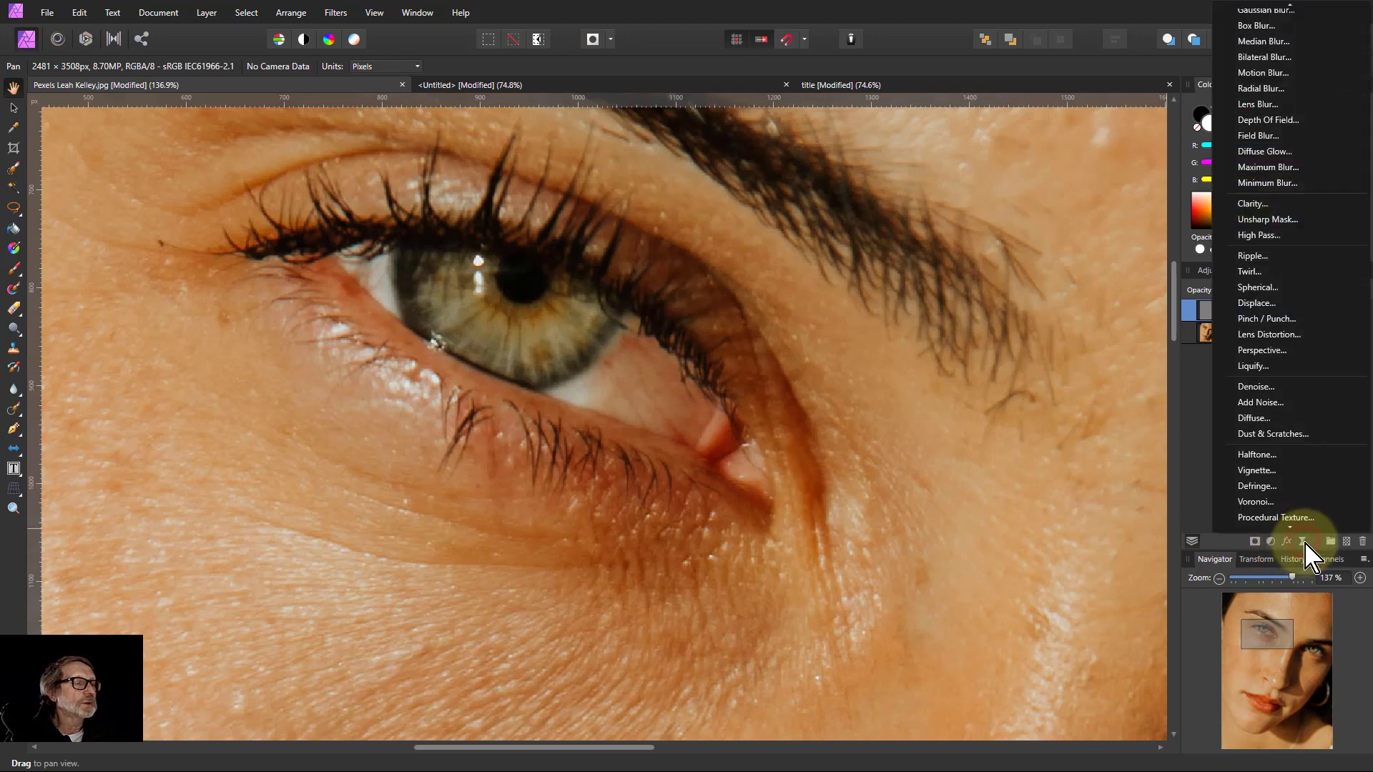
click(1254, 221)
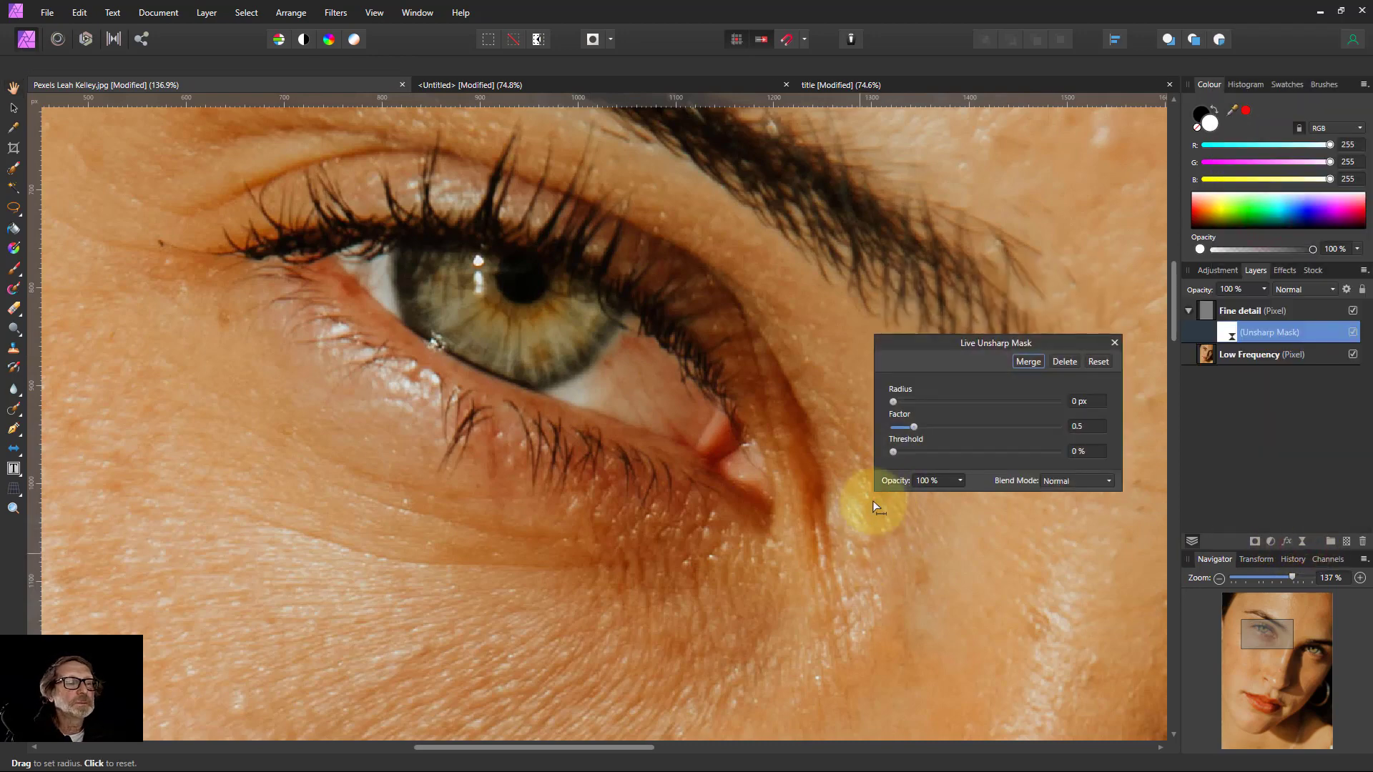
drag(893, 401, 1010, 428)
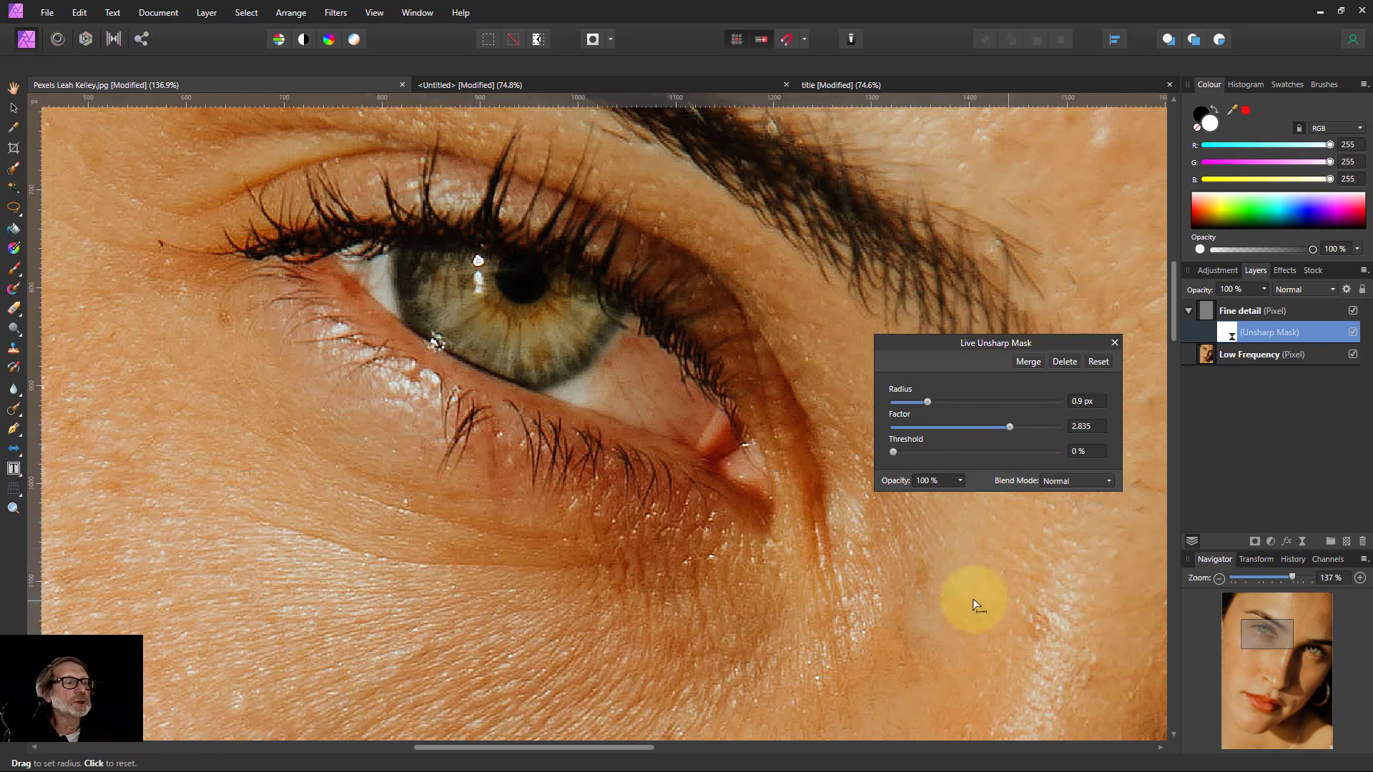
Step: Compare the portrait with the Unsharp Mask turned off and on, then close the filter settings
scroll(642, 401, down, 8)
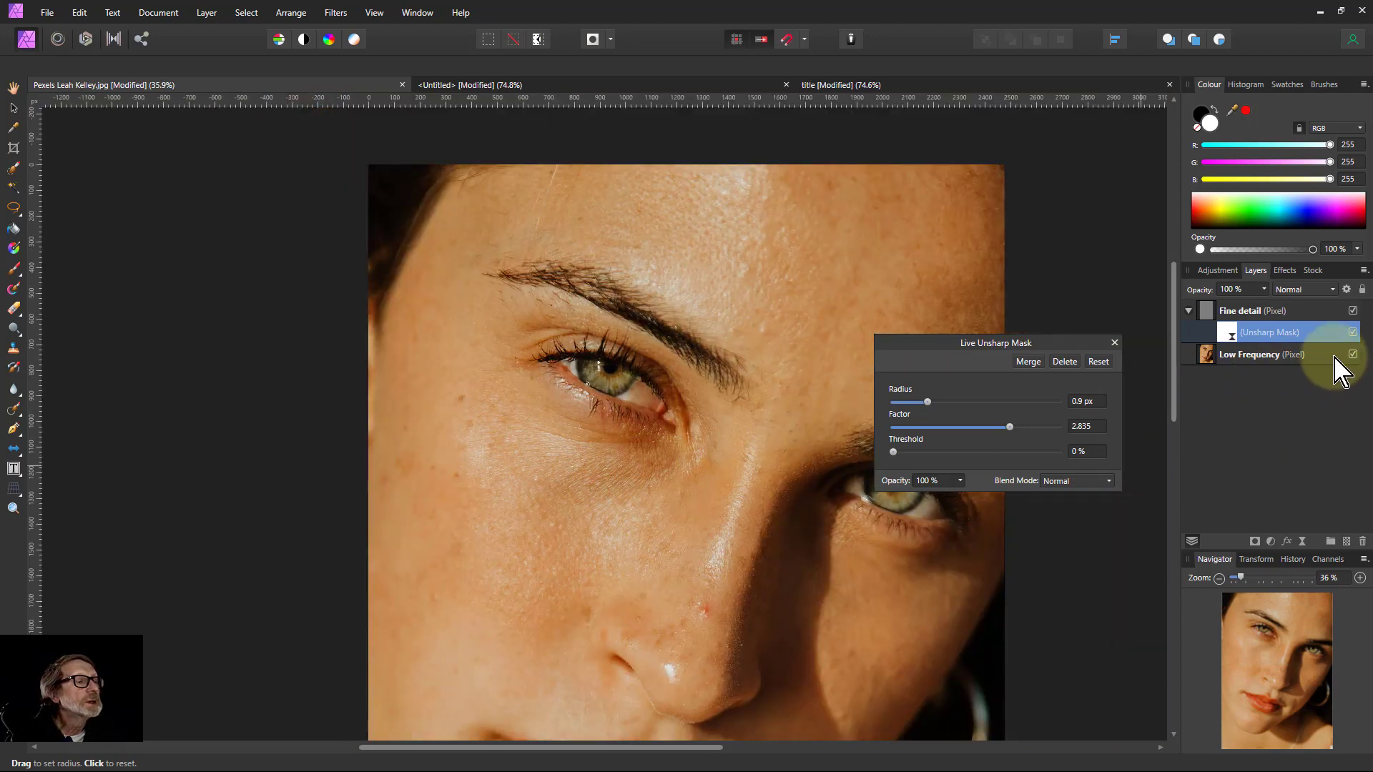
click(1354, 333)
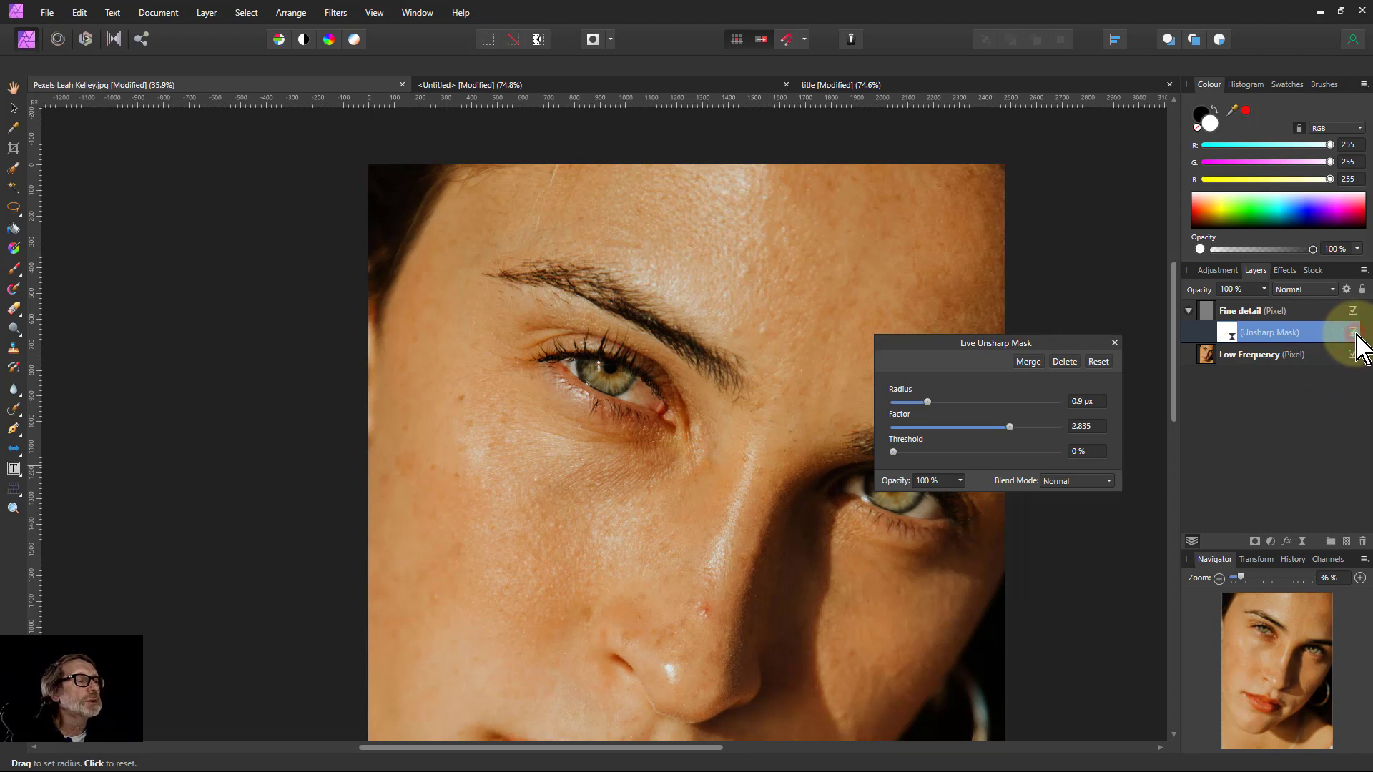
click(1353, 333)
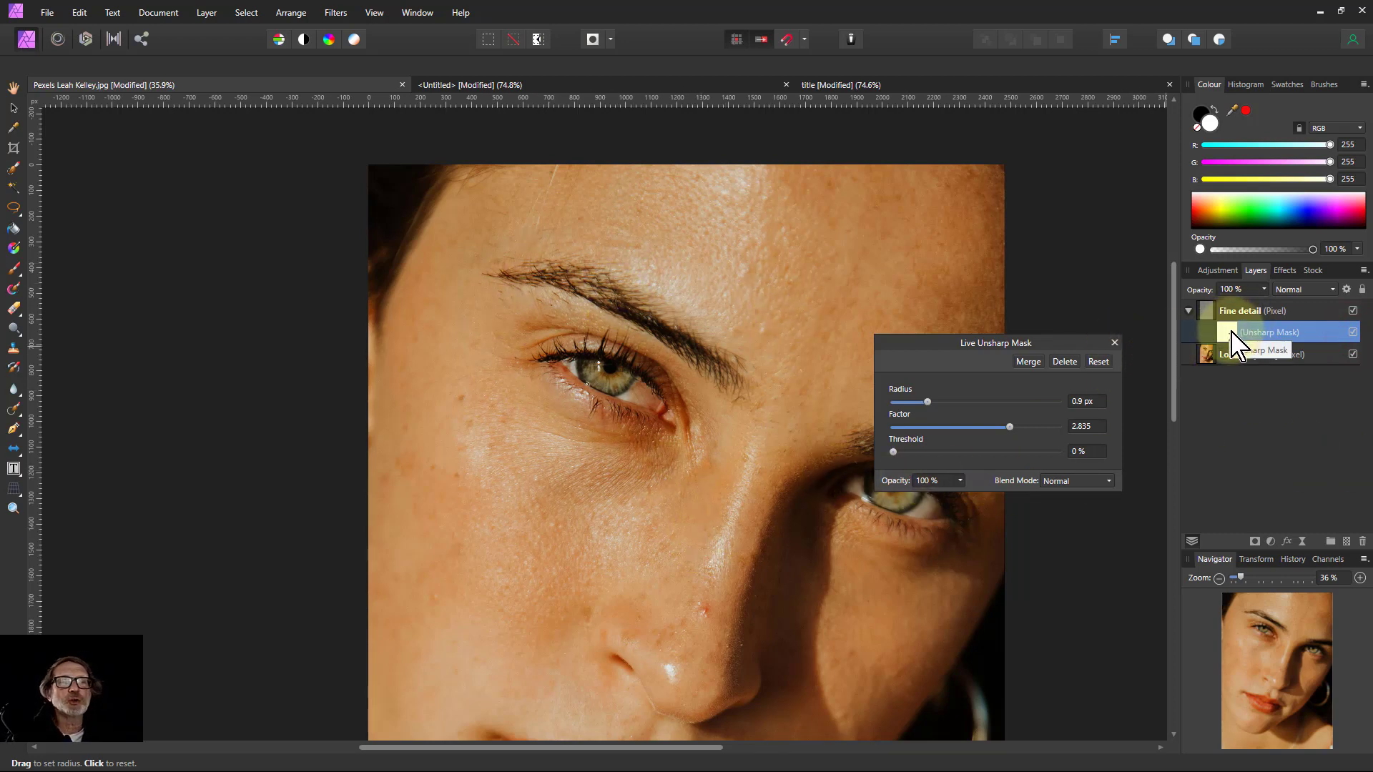
click(1114, 344)
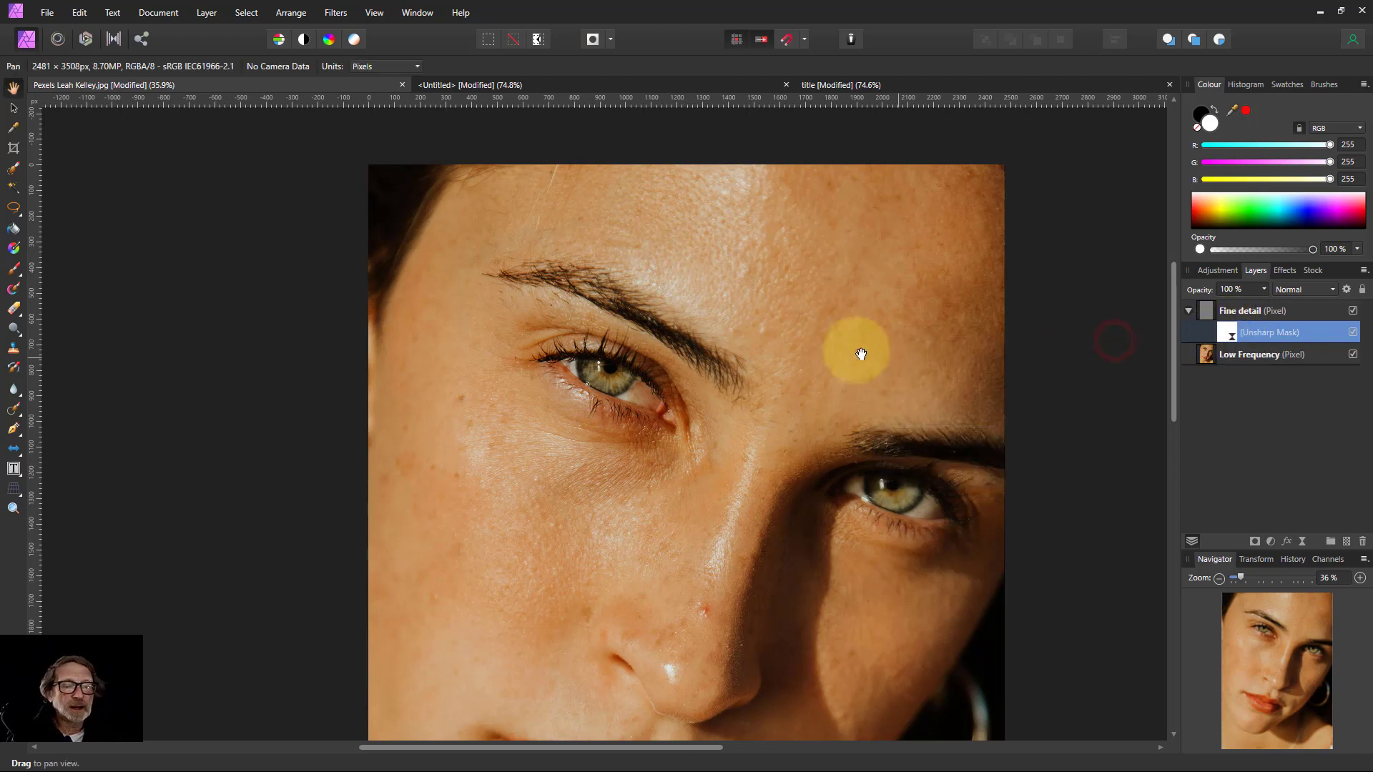
Step: Invert the Unsharp Mask filter's mask and paint the sharpening back over the eyes and lips with a white brush at 51% opacity
scroll(827, 363, down, 2)
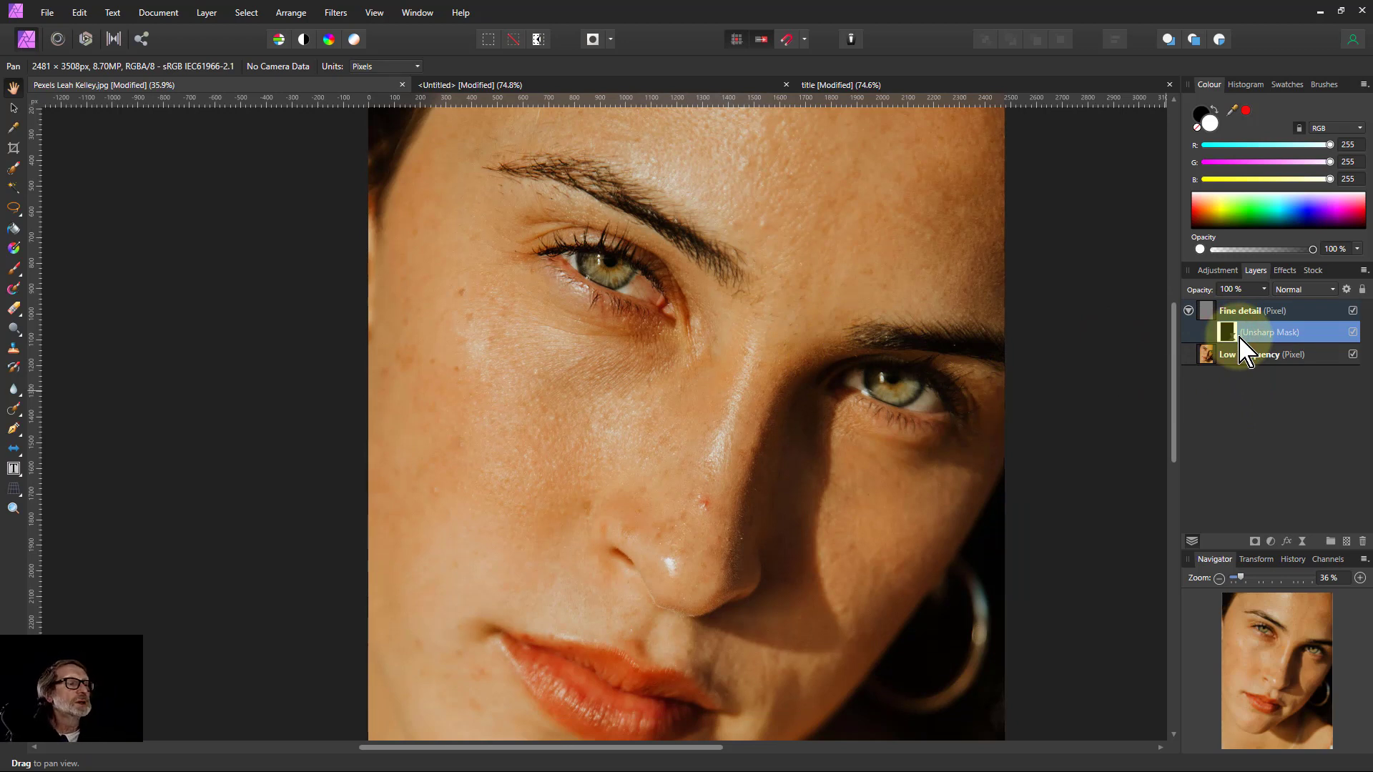
click(15, 273)
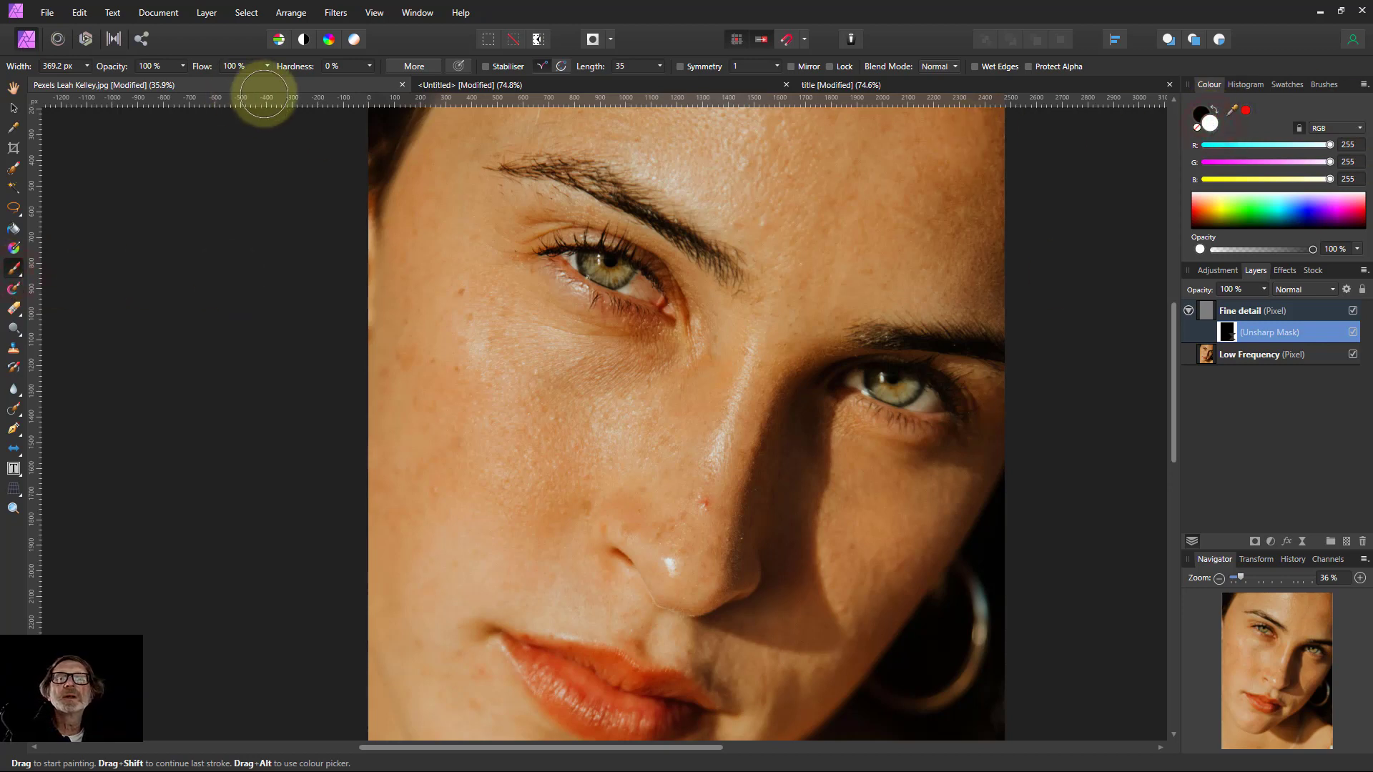
drag(183, 66, 138, 83)
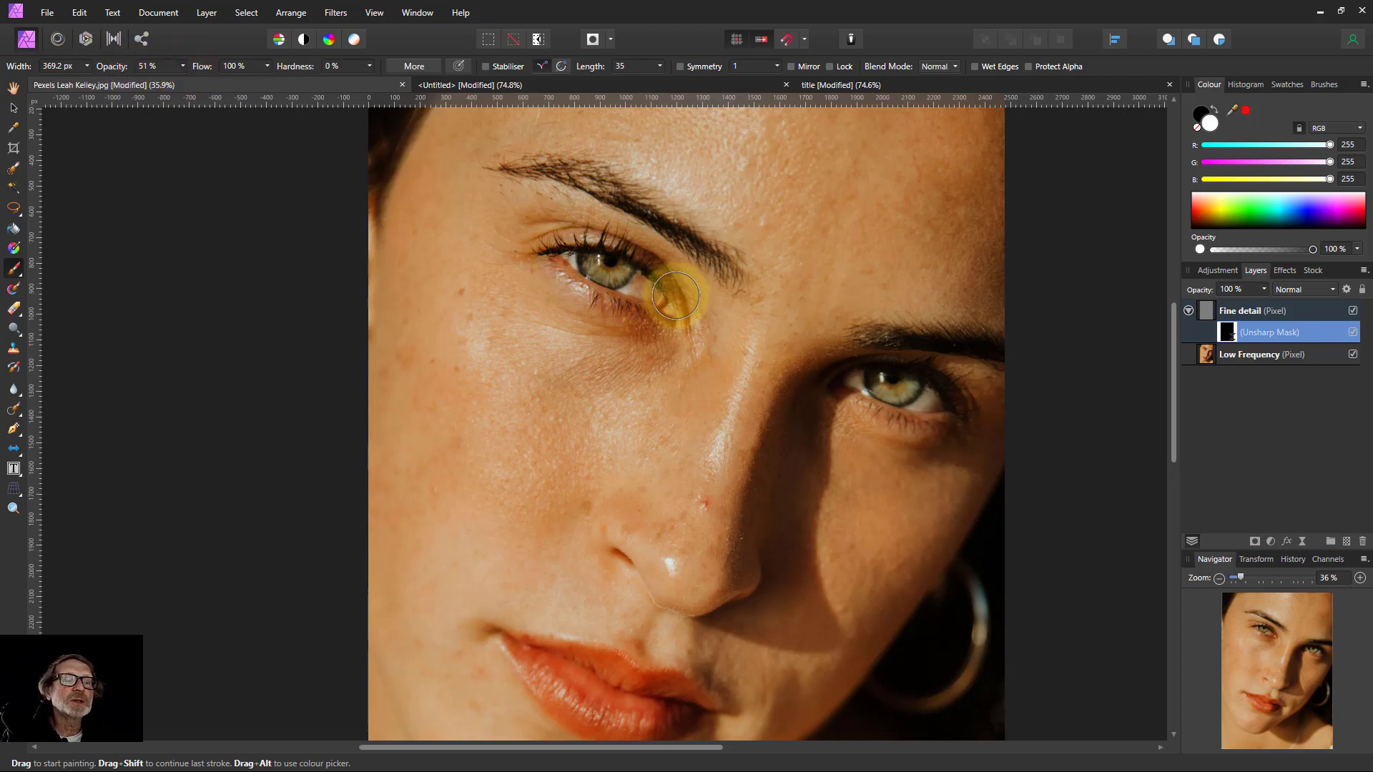
mouse_move(676, 296)
mouse_down()
mouse_move(580, 237)
mouse_move(633, 265)
mouse_move(589, 282)
mouse_move(568, 259)
mouse_move(668, 304)
mouse_move(564, 257)
mouse_move(654, 275)
mouse_move(657, 288)
mouse_move(552, 226)
mouse_move(541, 171)
mouse_move(564, 167)
mouse_move(703, 266)
mouse_move(657, 255)
mouse_move(587, 192)
mouse_move(754, 285)
mouse_move(898, 392)
mouse_move(870, 339)
mouse_move(1034, 351)
mouse_move(933, 389)
mouse_move(952, 406)
mouse_move(848, 374)
mouse_move(965, 406)
mouse_move(855, 403)
mouse_move(859, 388)
mouse_move(963, 412)
mouse_move(918, 376)
mouse_move(856, 381)
mouse_move(958, 417)
mouse_move(651, 724)
mouse_move(681, 725)
mouse_move(557, 662)
mouse_move(500, 651)
mouse_move(662, 722)
mouse_move(531, 694)
mouse_move(529, 681)
mouse_move(618, 671)
mouse_move(674, 707)
mouse_move(721, 716)
mouse_move(498, 635)
mouse_move(615, 700)
mouse_up()
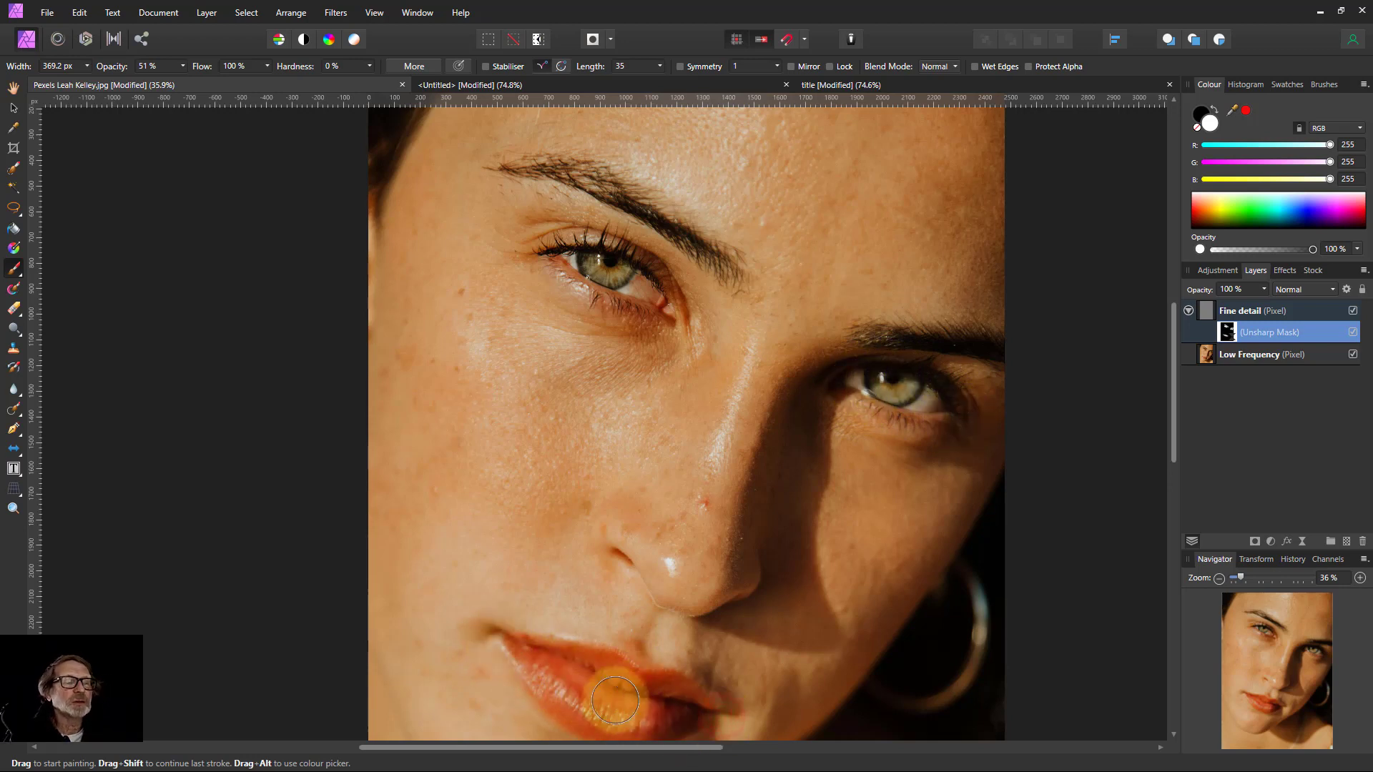
Step: Start a Frequency Separation on the Low Frequency layer and enlarge the low-frequency side of the preview over the cheek
click(1216, 353)
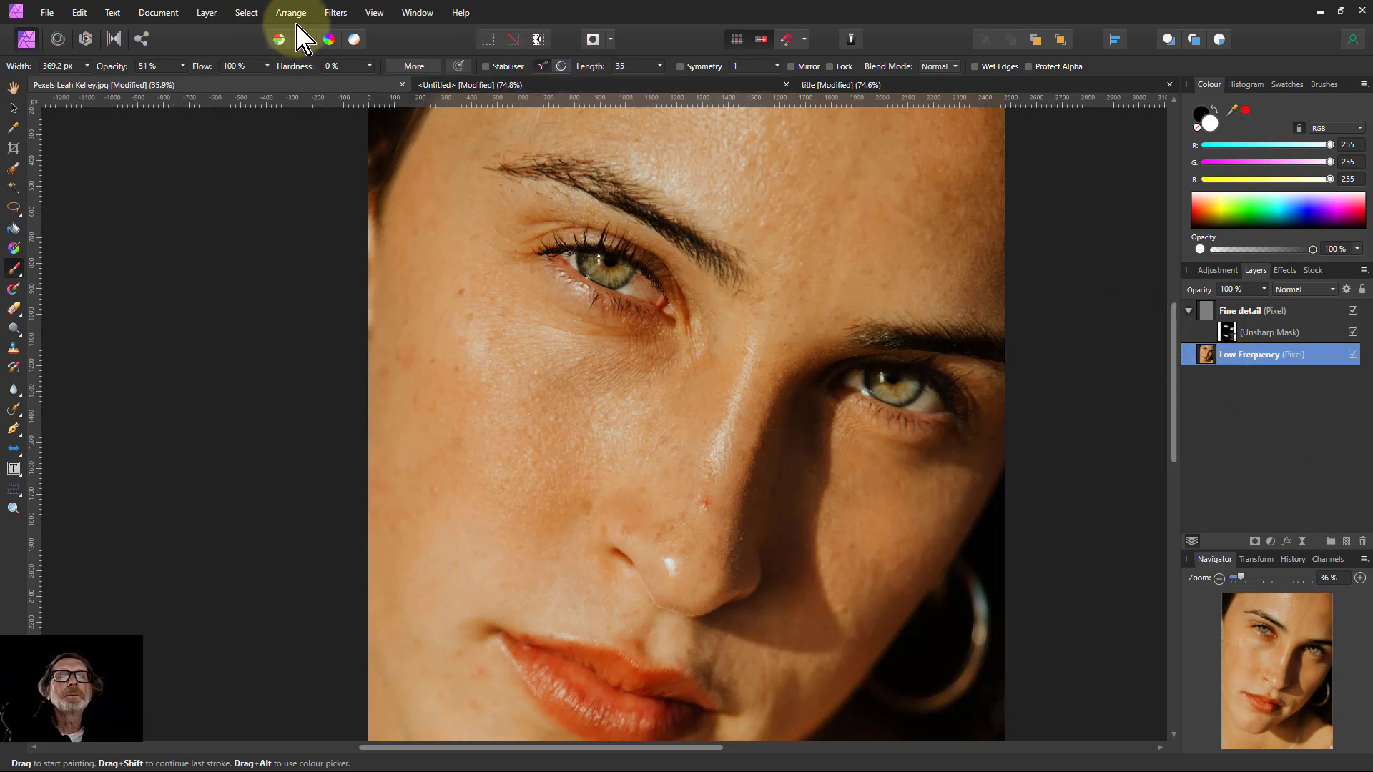
click(335, 14)
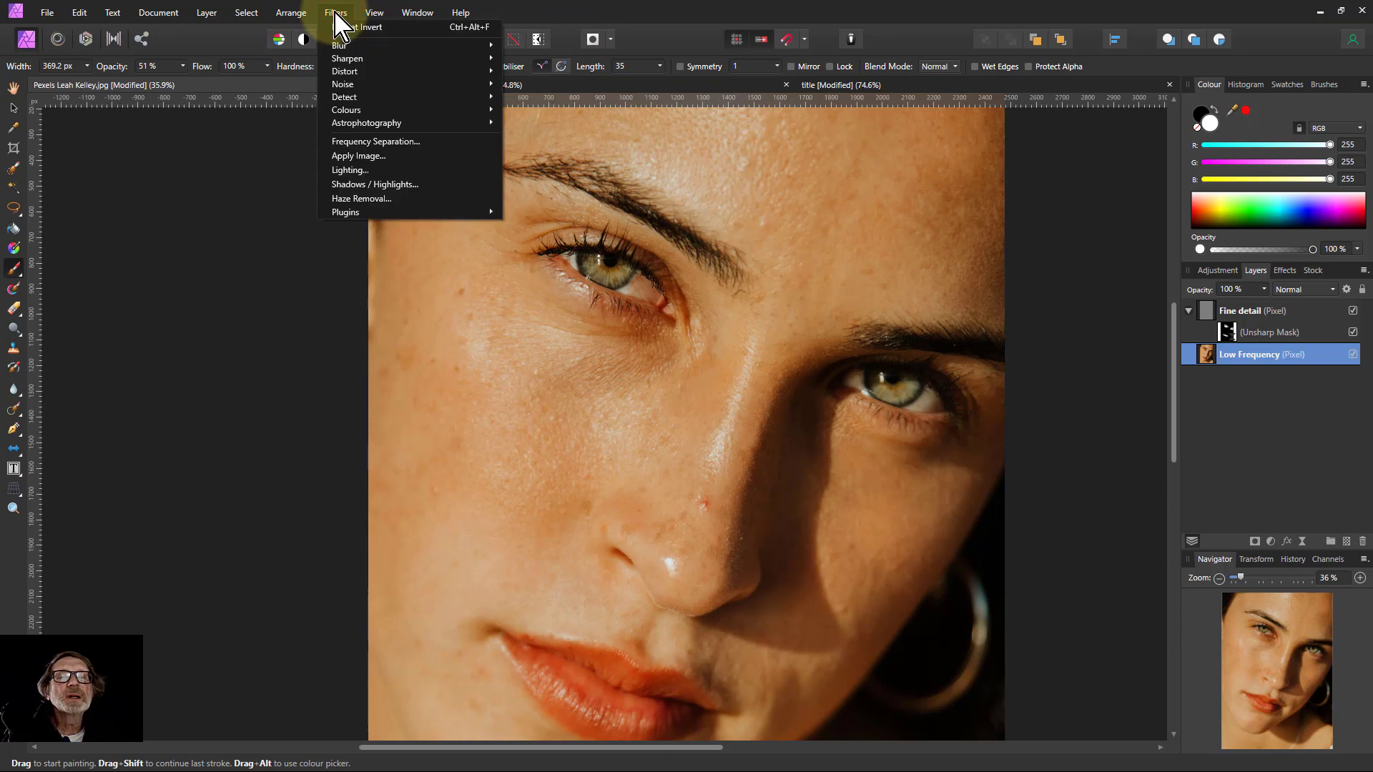
click(393, 141)
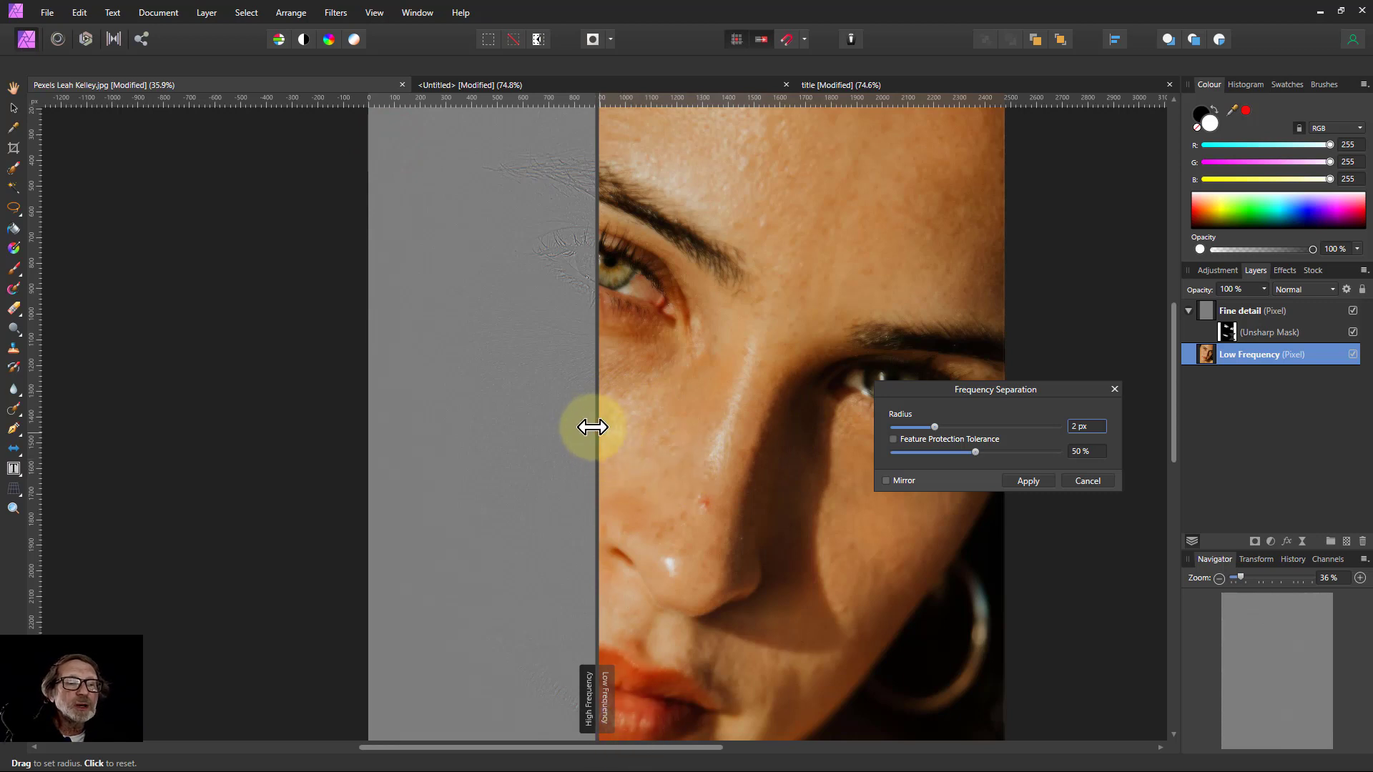
drag(593, 427, 454, 433)
scroll(559, 411, up, 3)
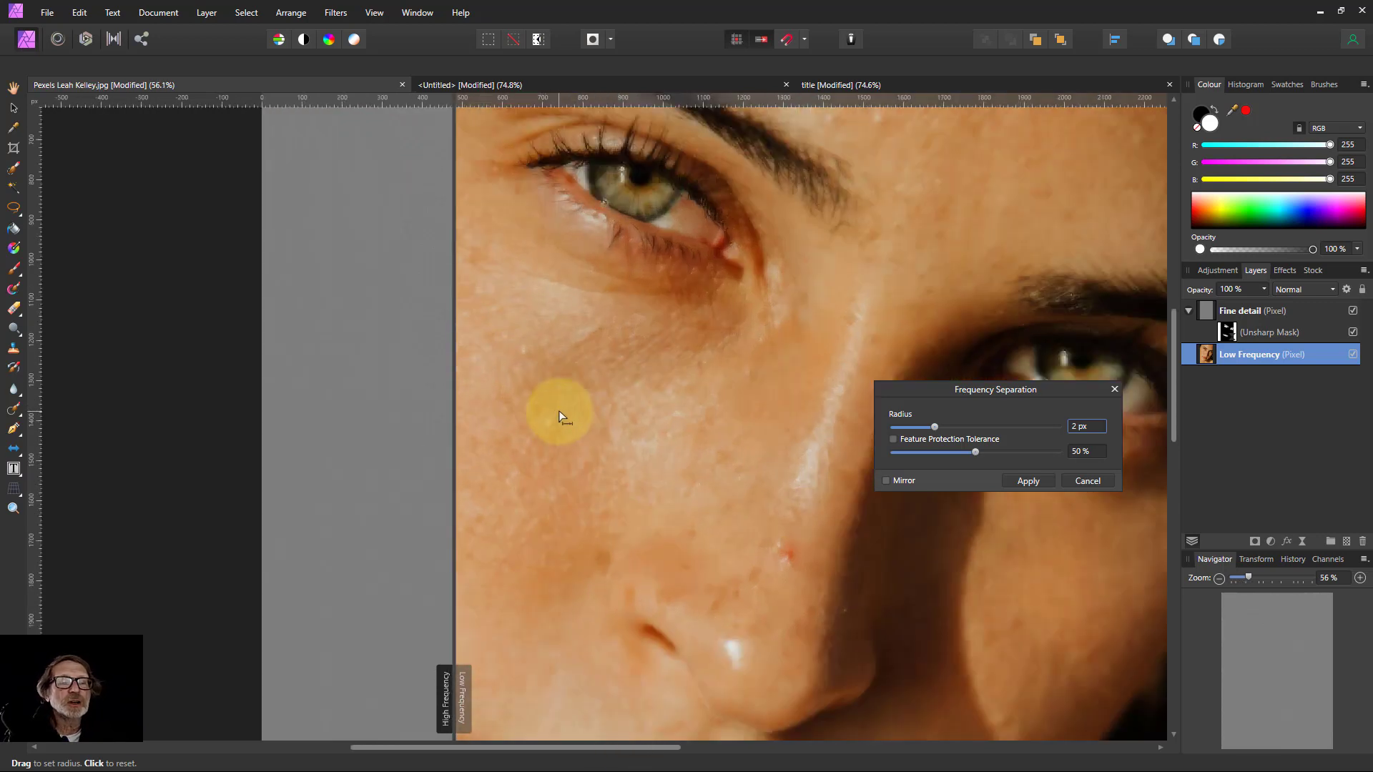
scroll(559, 410, up, 3)
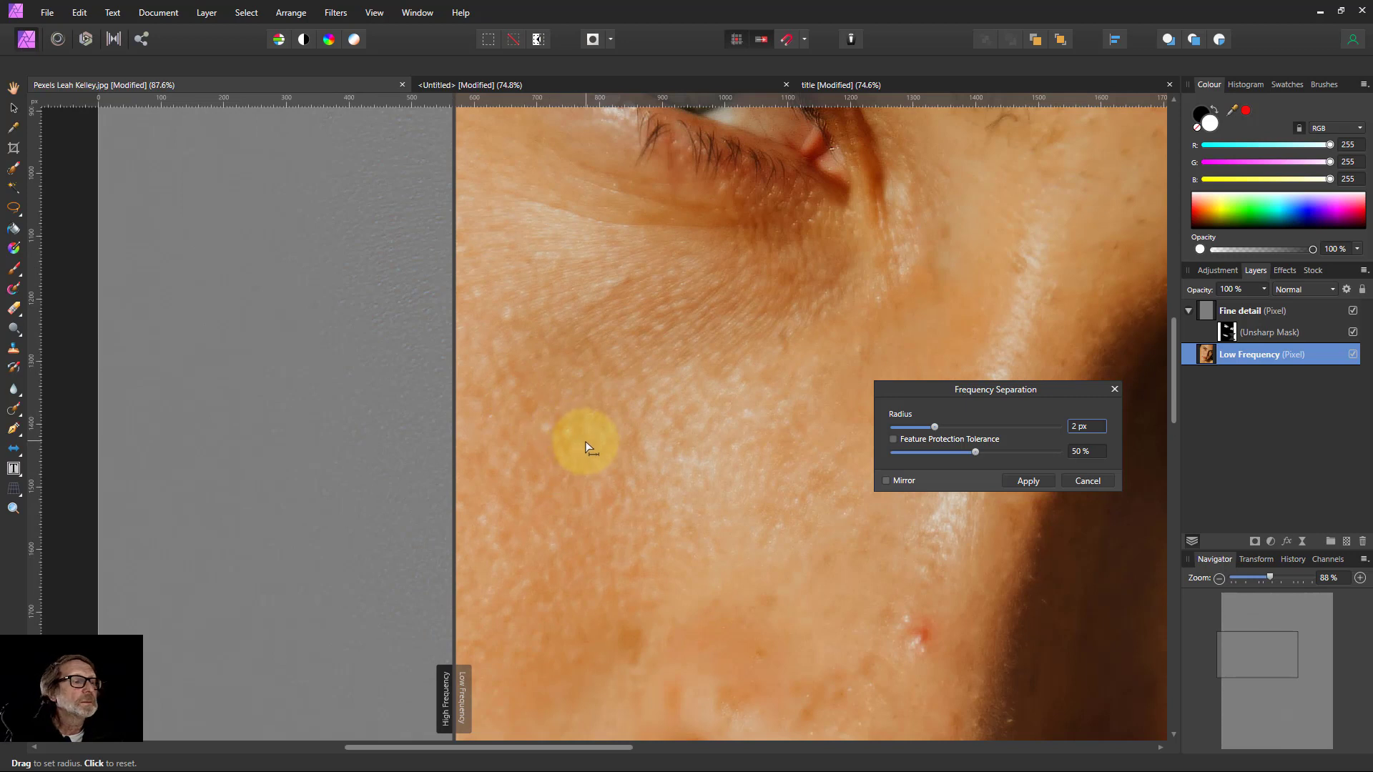
Step: Hide the Fine detail layer and apply the frequency separation with a radius of 9.4 px
click(1353, 311)
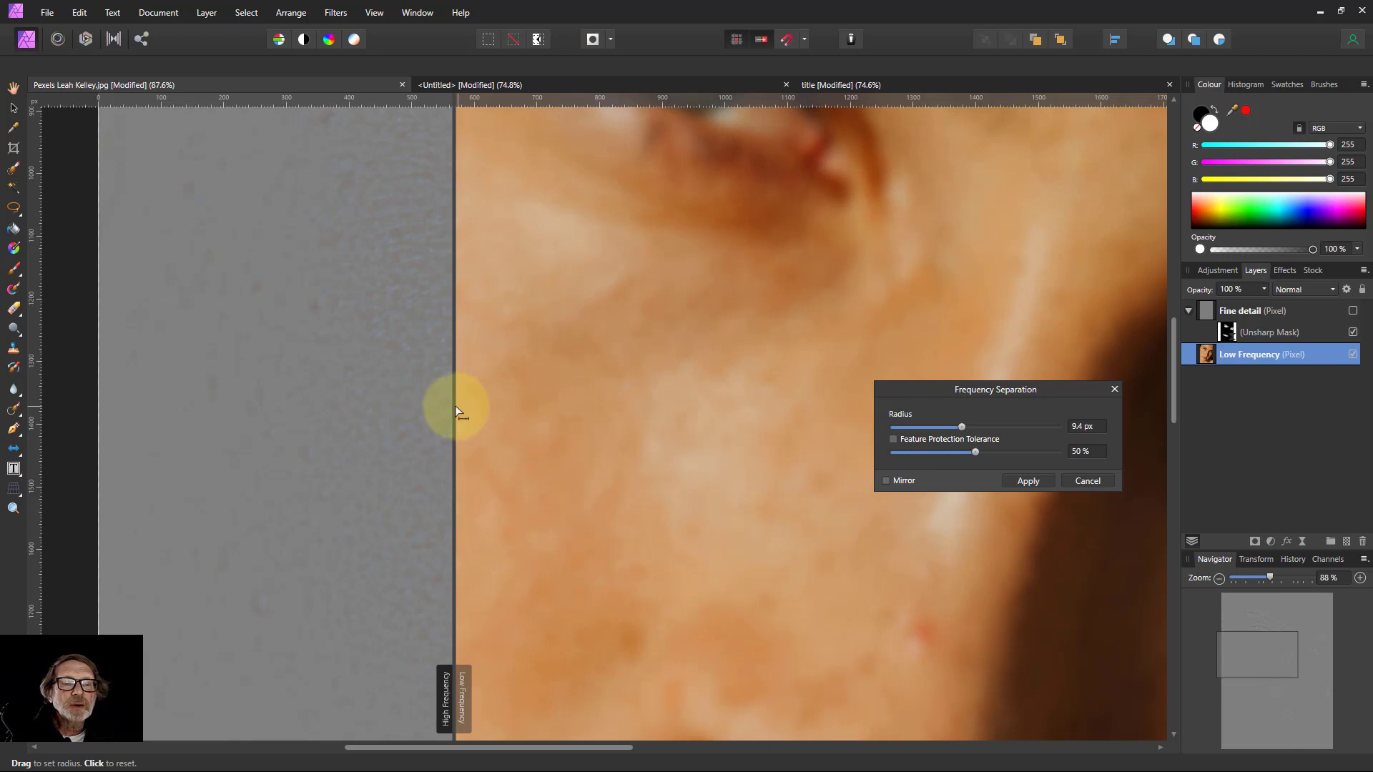
drag(455, 405, 640, 405)
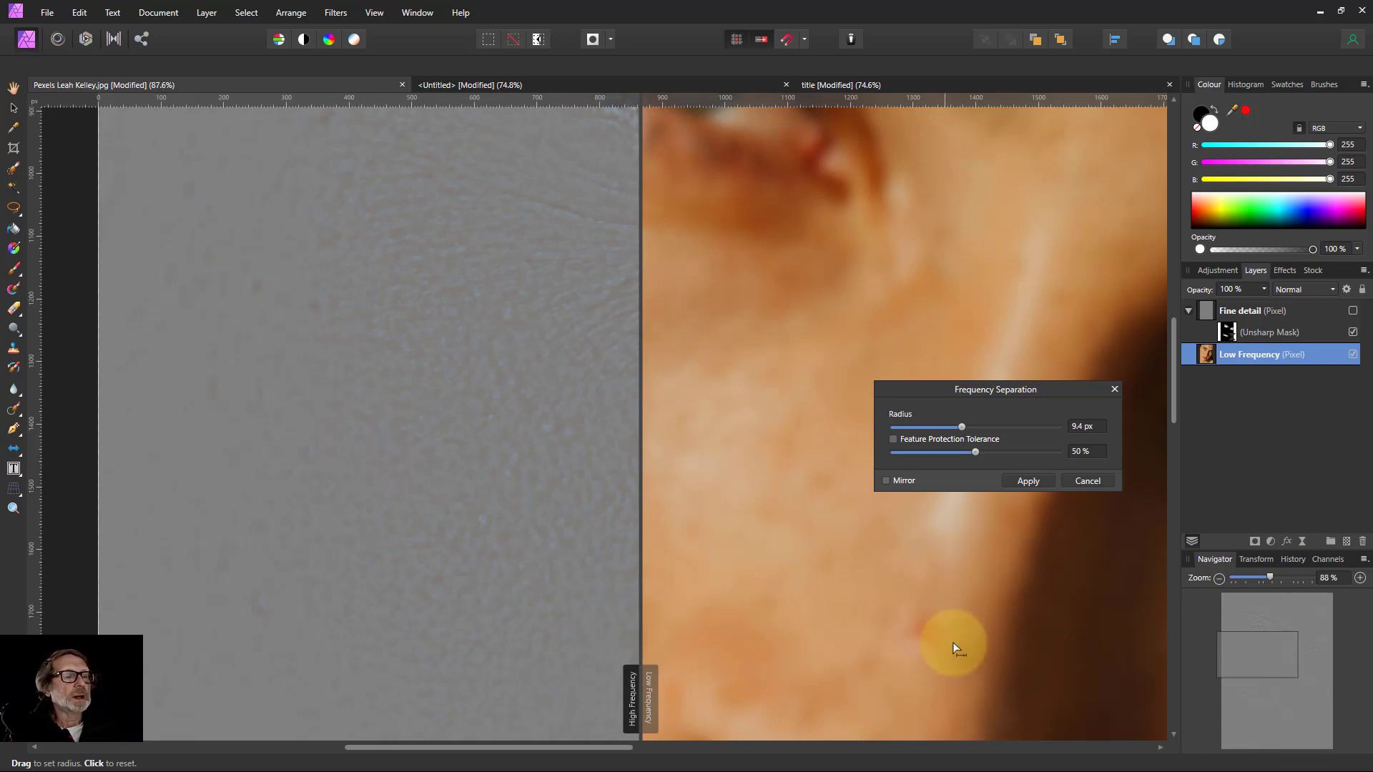
click(1028, 480)
Step: Rename the new High Frequency layer to "Skin texture" and isolate it to view only its texture
click(1244, 362)
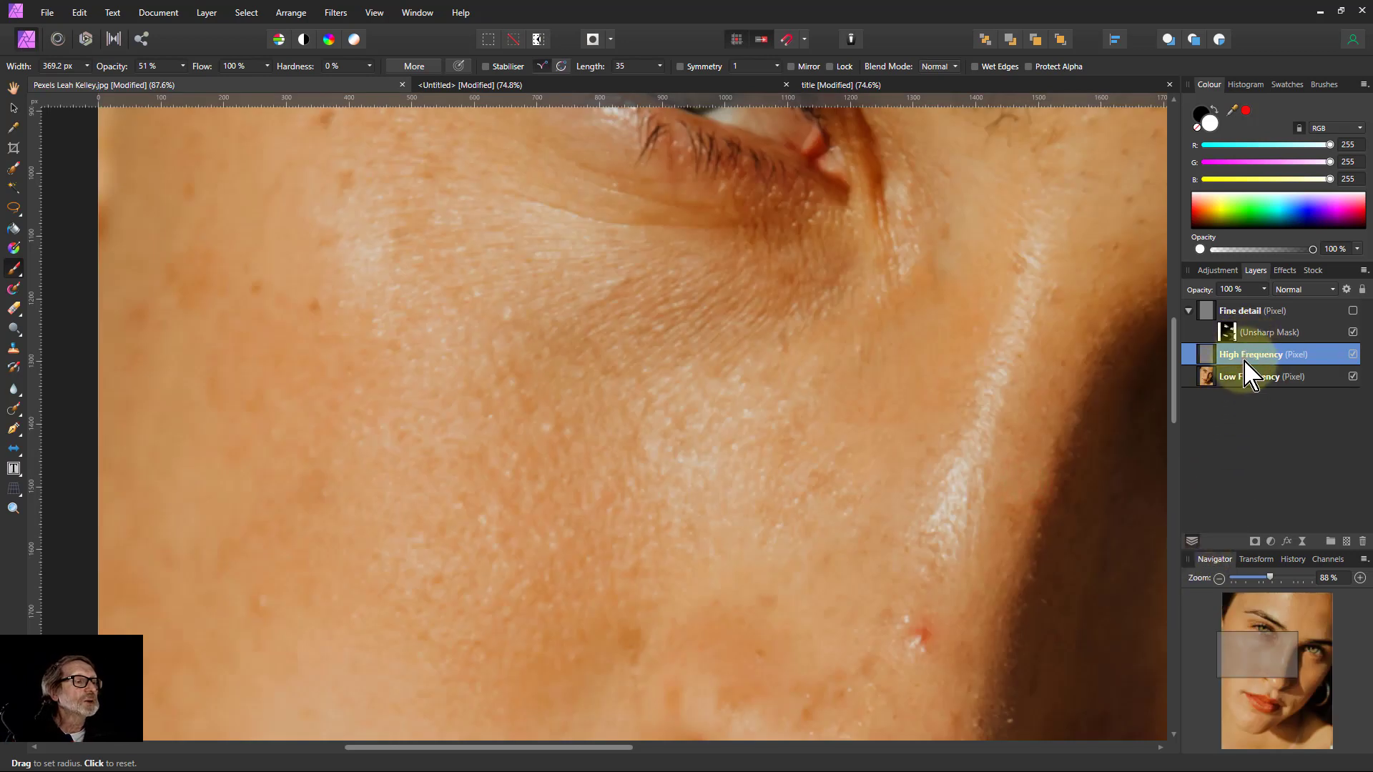
double_click(1244, 357)
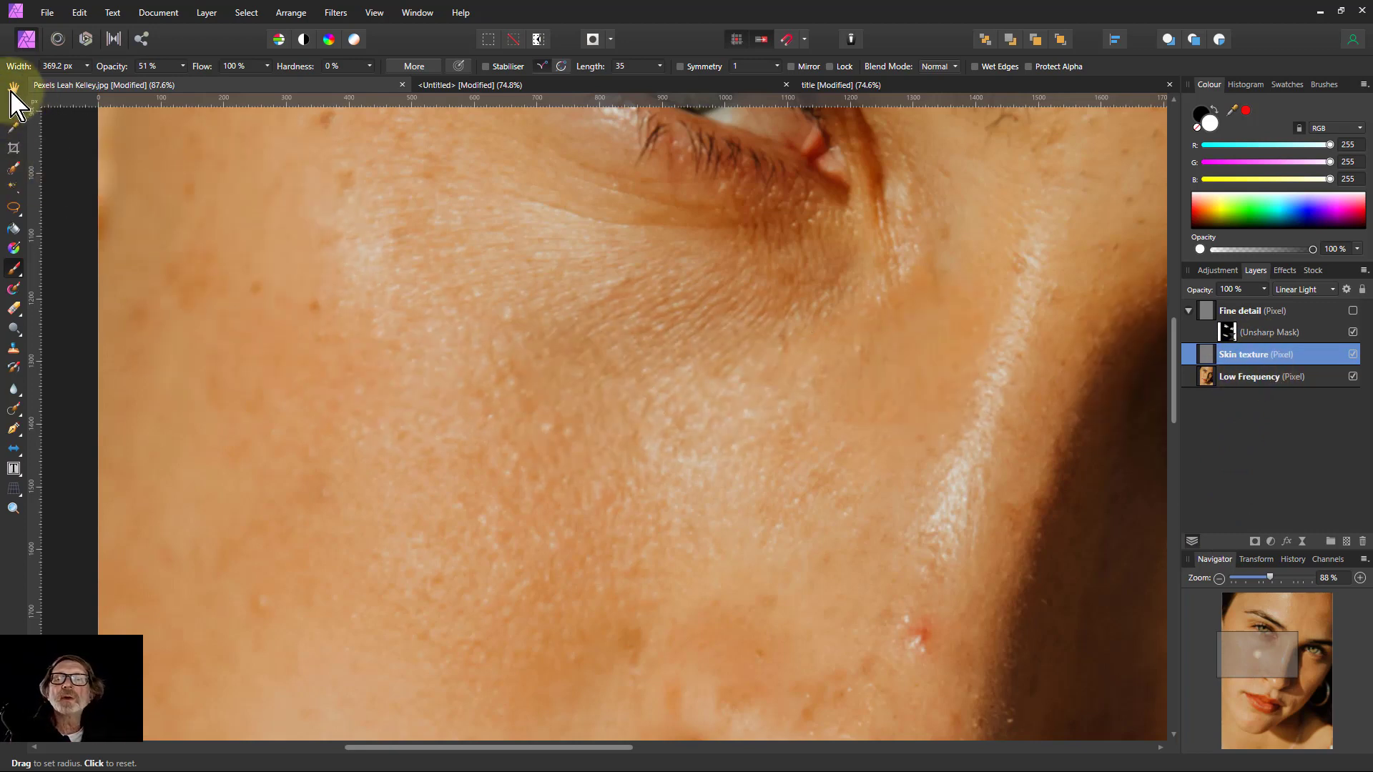
click(14, 86)
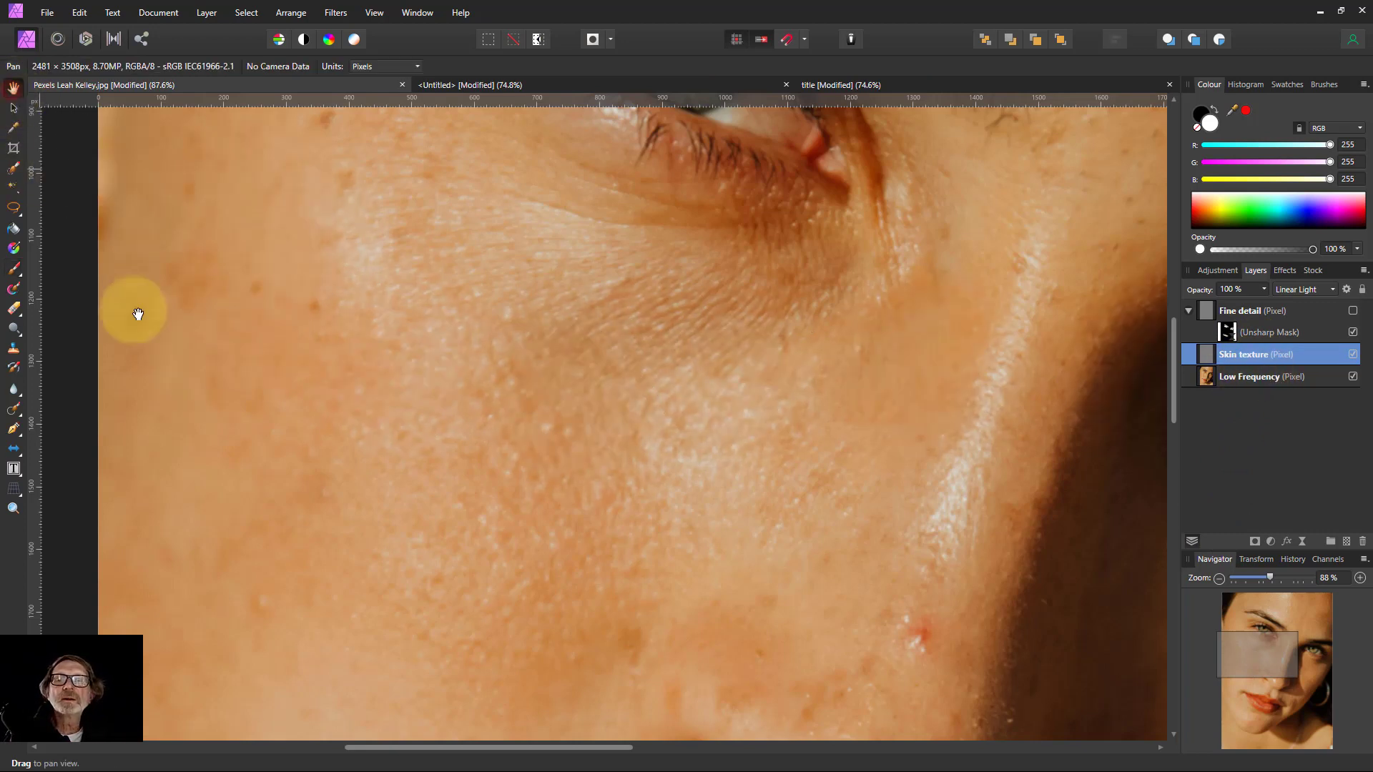
alt+click(1204, 361)
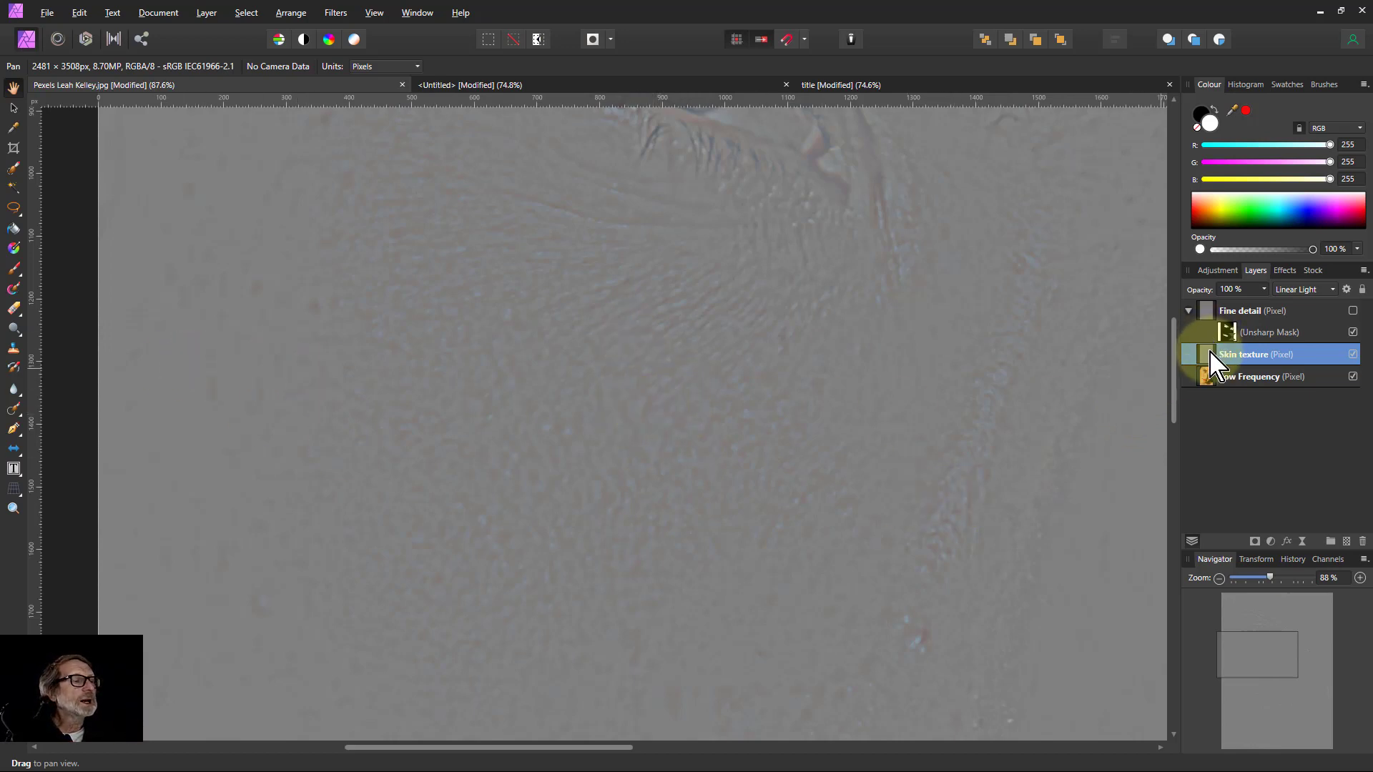
Step: Add an empty pixel layer above the Skin texture layer, group the two and name the group "Skin texture"
click(1346, 542)
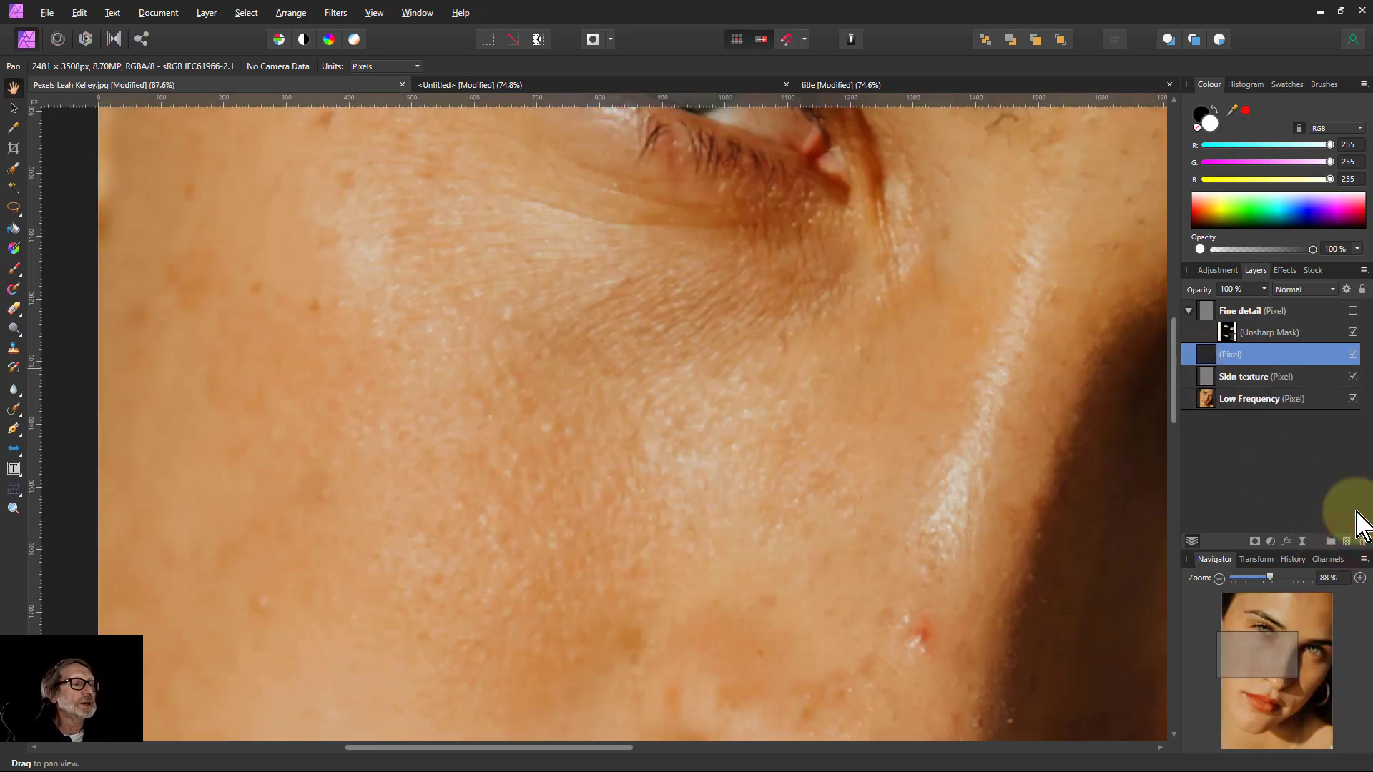
shift+click(1241, 376)
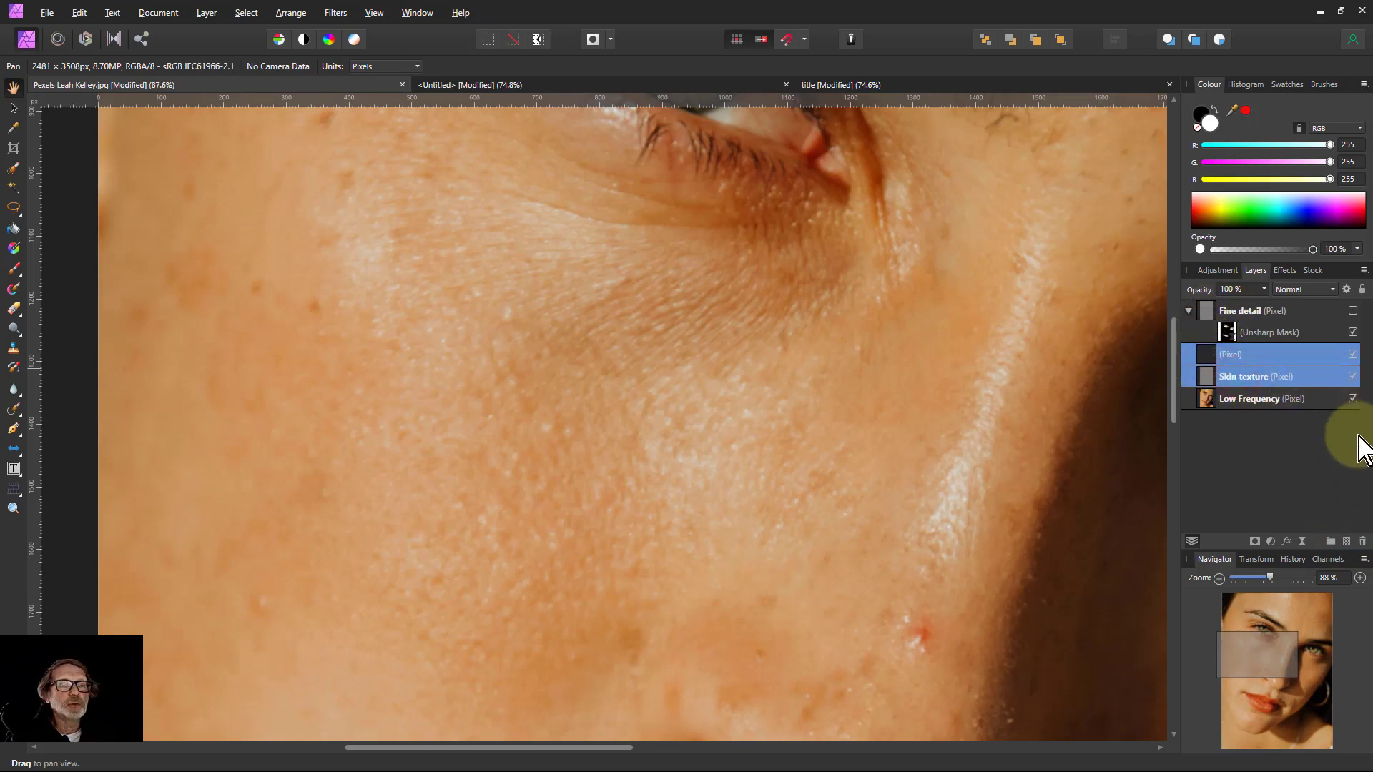
key(ctrl+g)
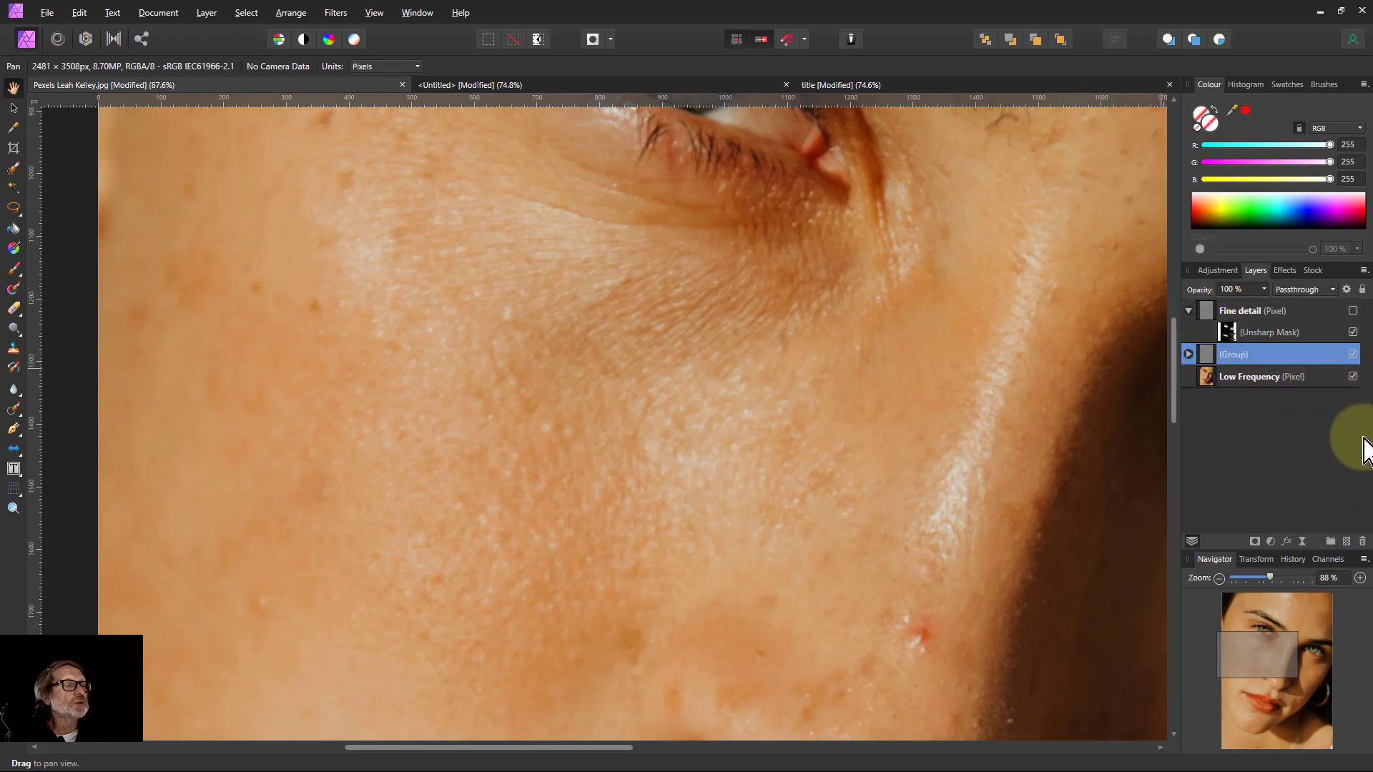
double_click(1237, 356)
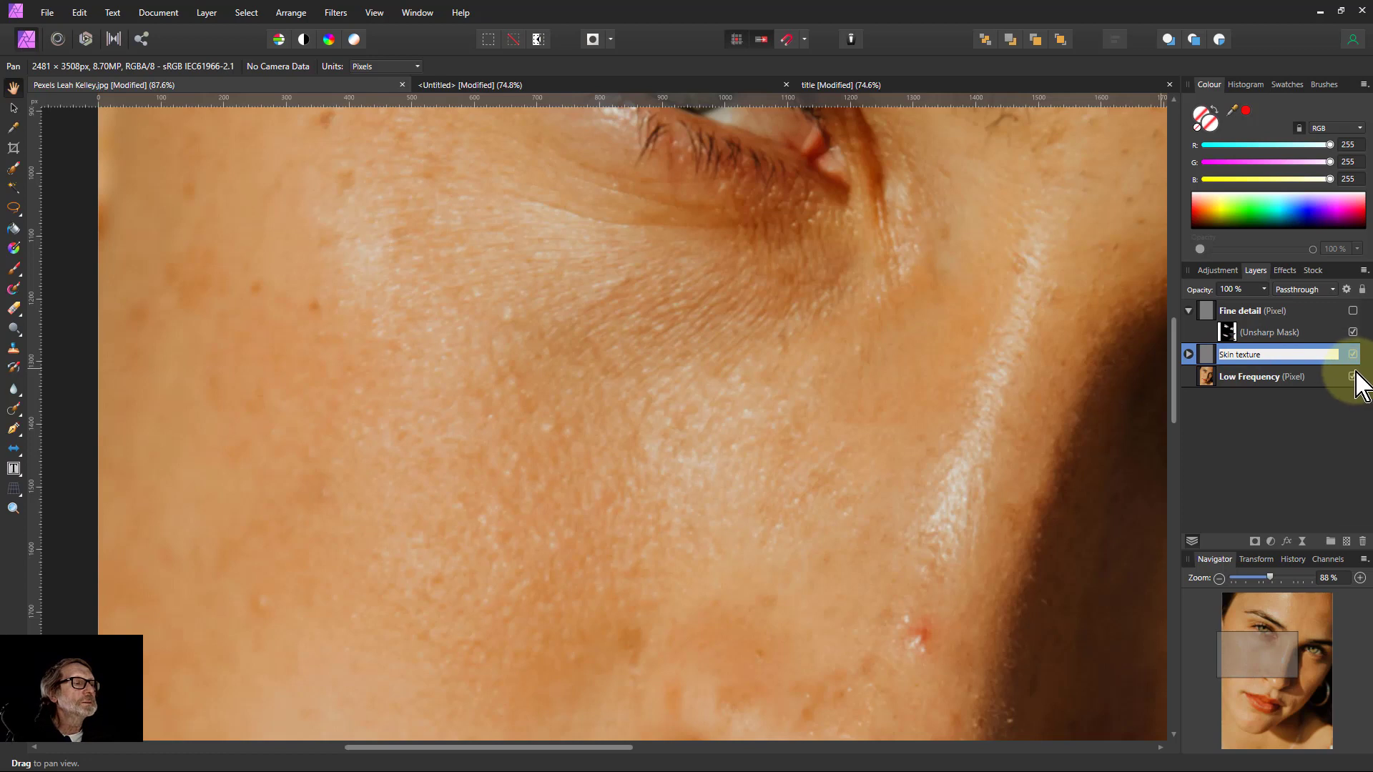
key(Return)
Step: Expand the Skin texture group and set the group's blend mode to Linear Light
click(1189, 355)
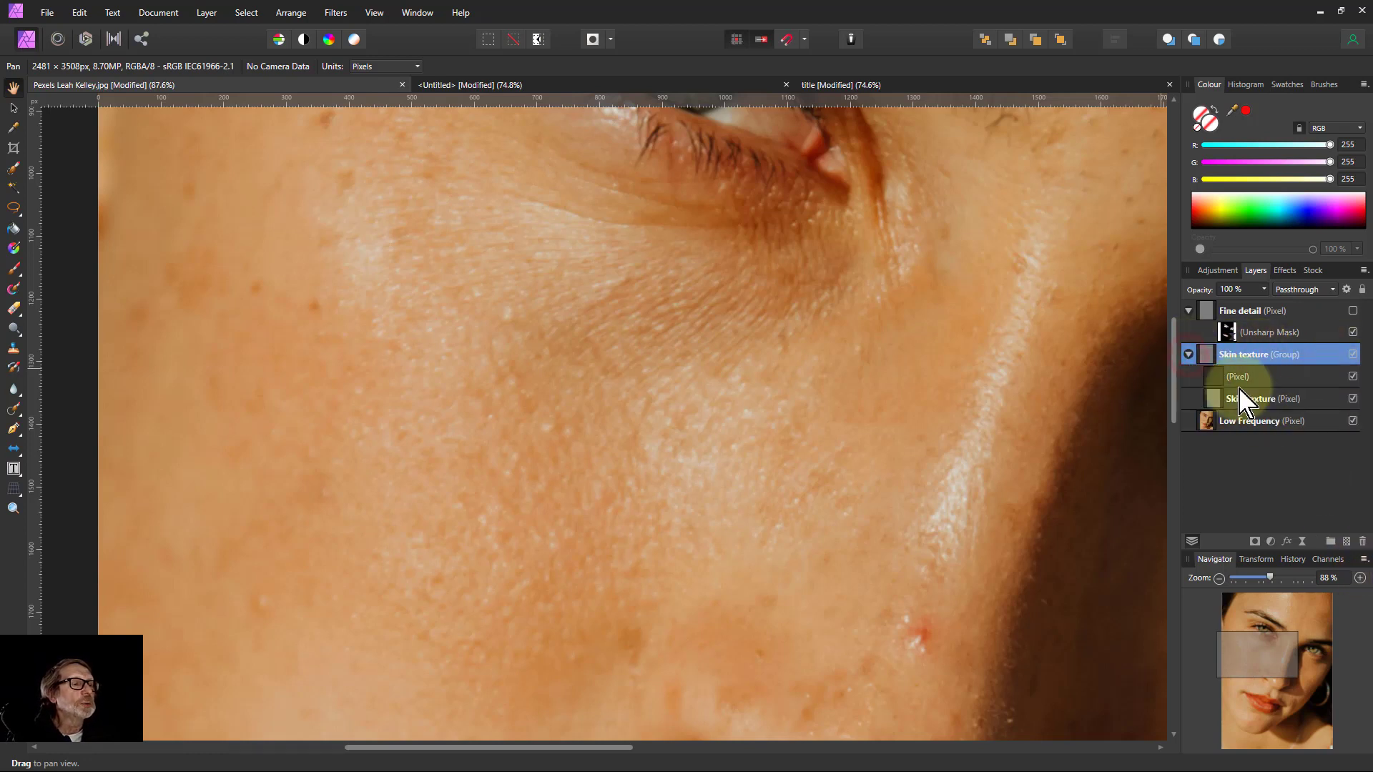
key(ctrl+shift+n)
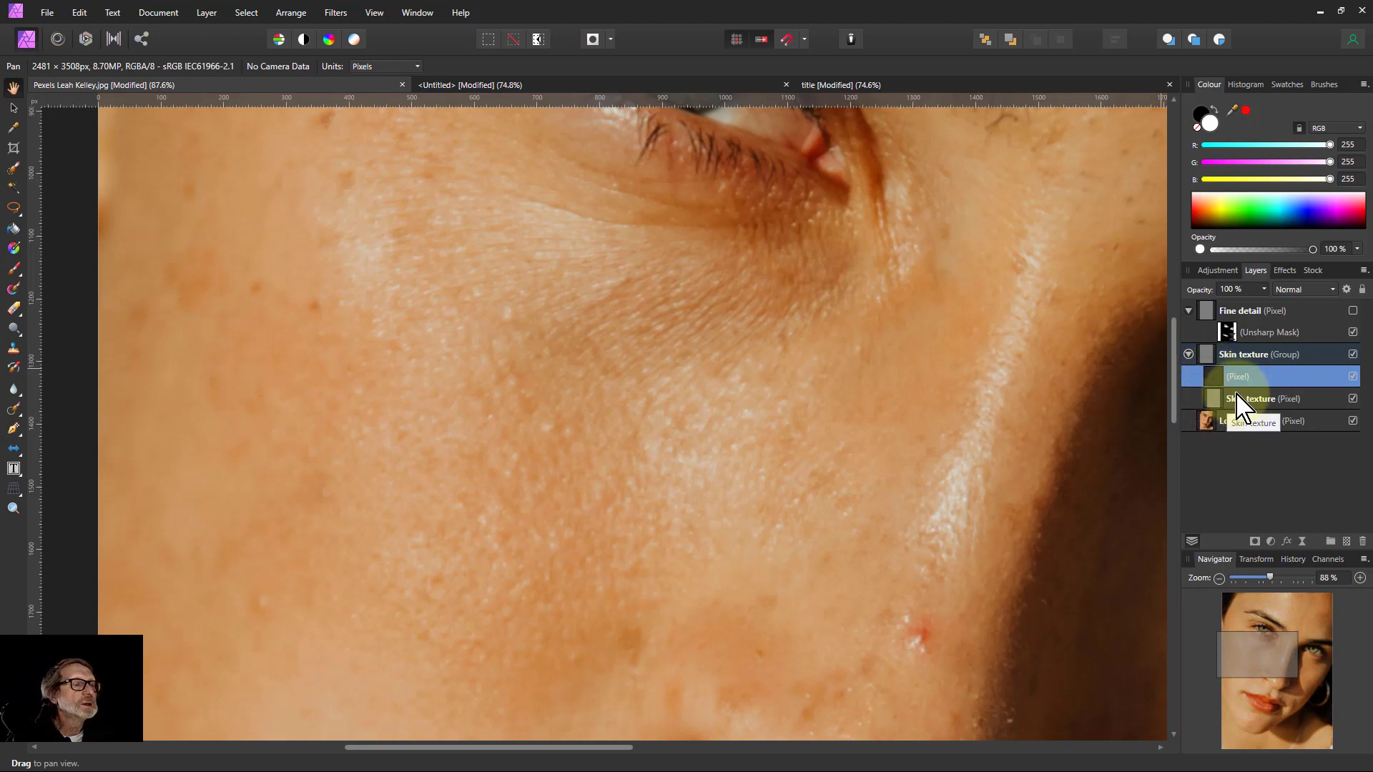
click(1225, 356)
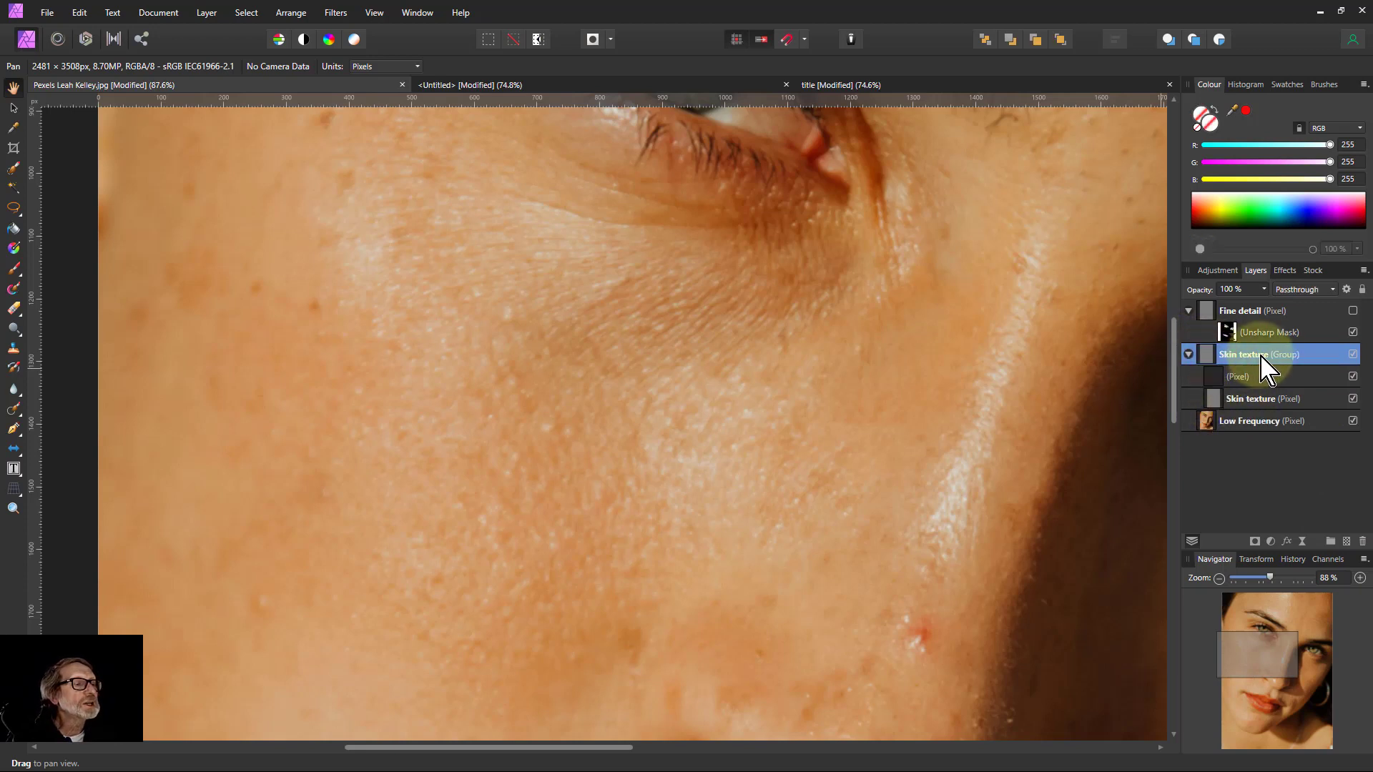
click(1309, 289)
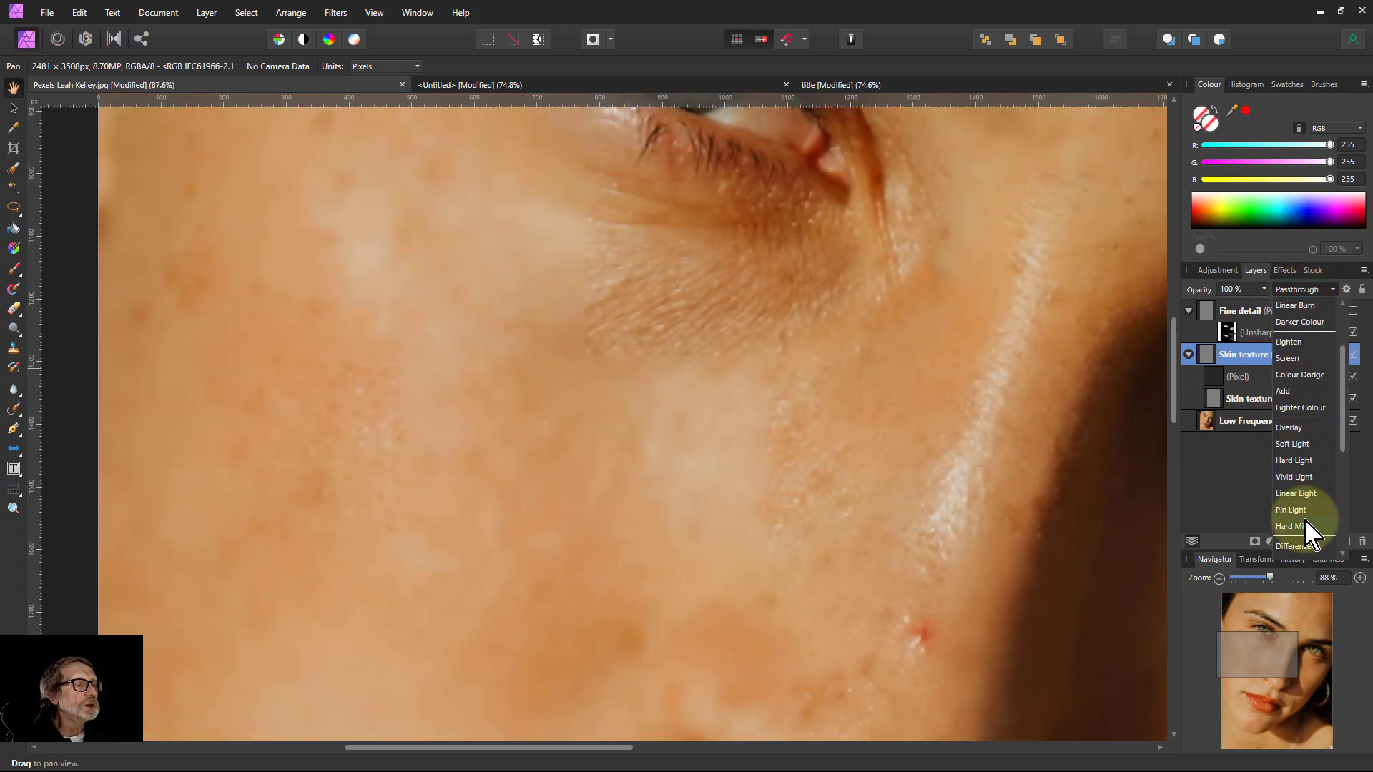
scroll(1300, 506, down, 2)
click(1296, 504)
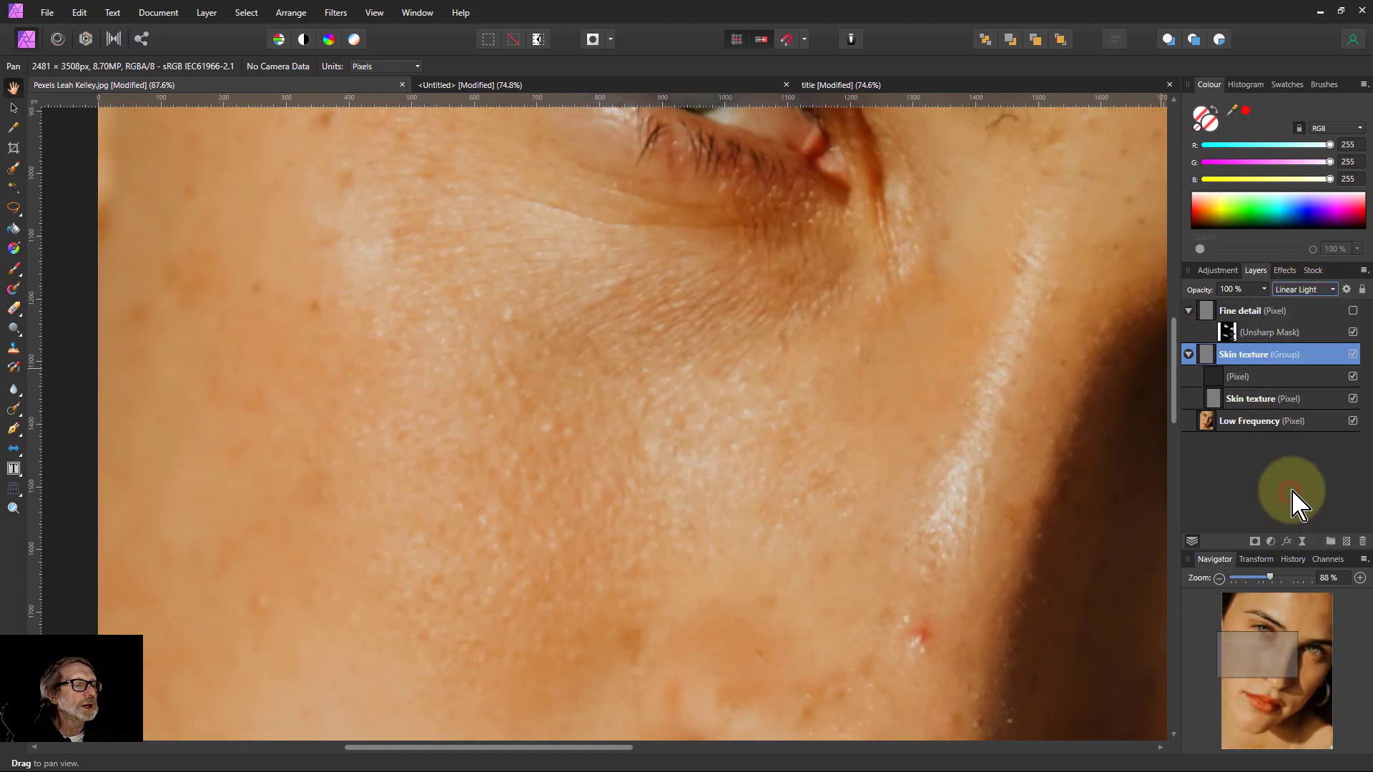
Step: Paint mid-grey over the cheek on the group's empty pixel layer with the brush at 60% opacity, and lower that layer's opacity to 79%
click(14, 269)
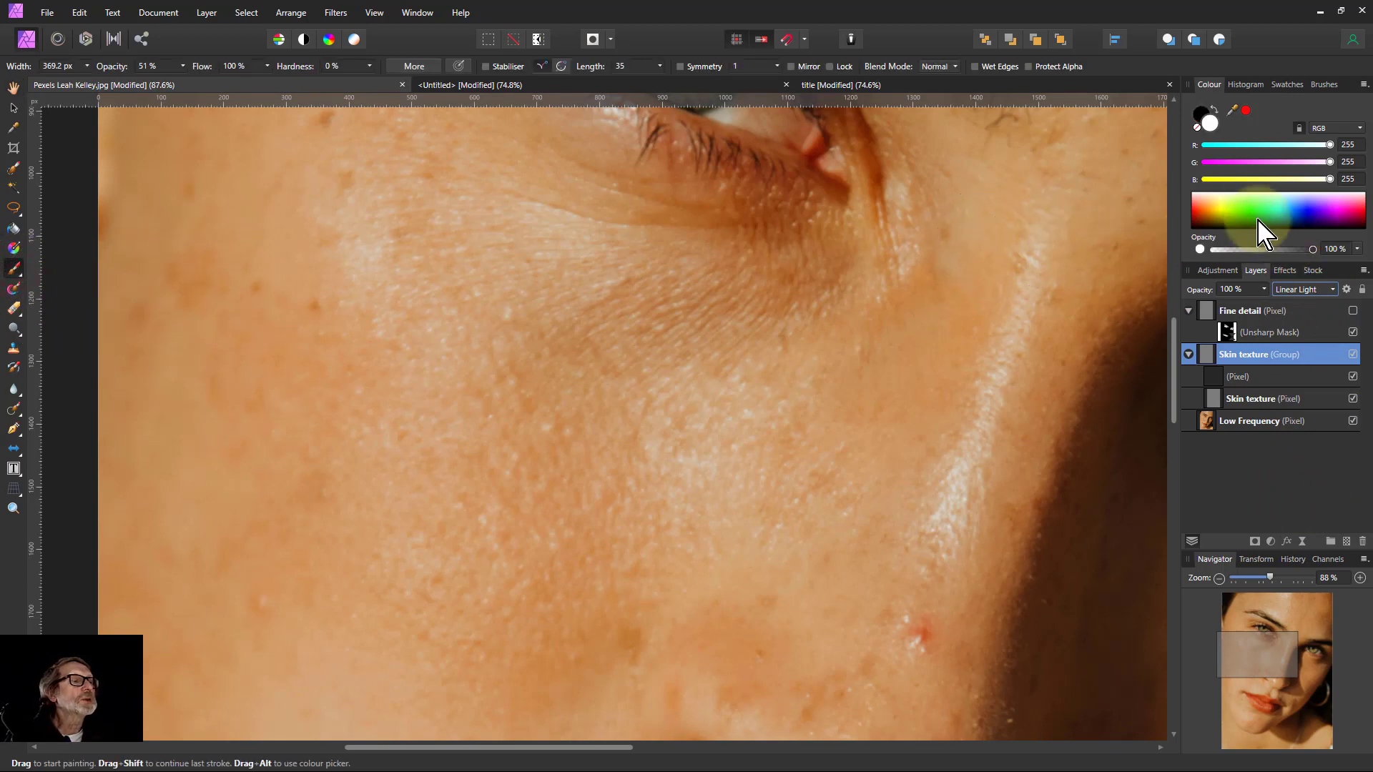
click(1291, 86)
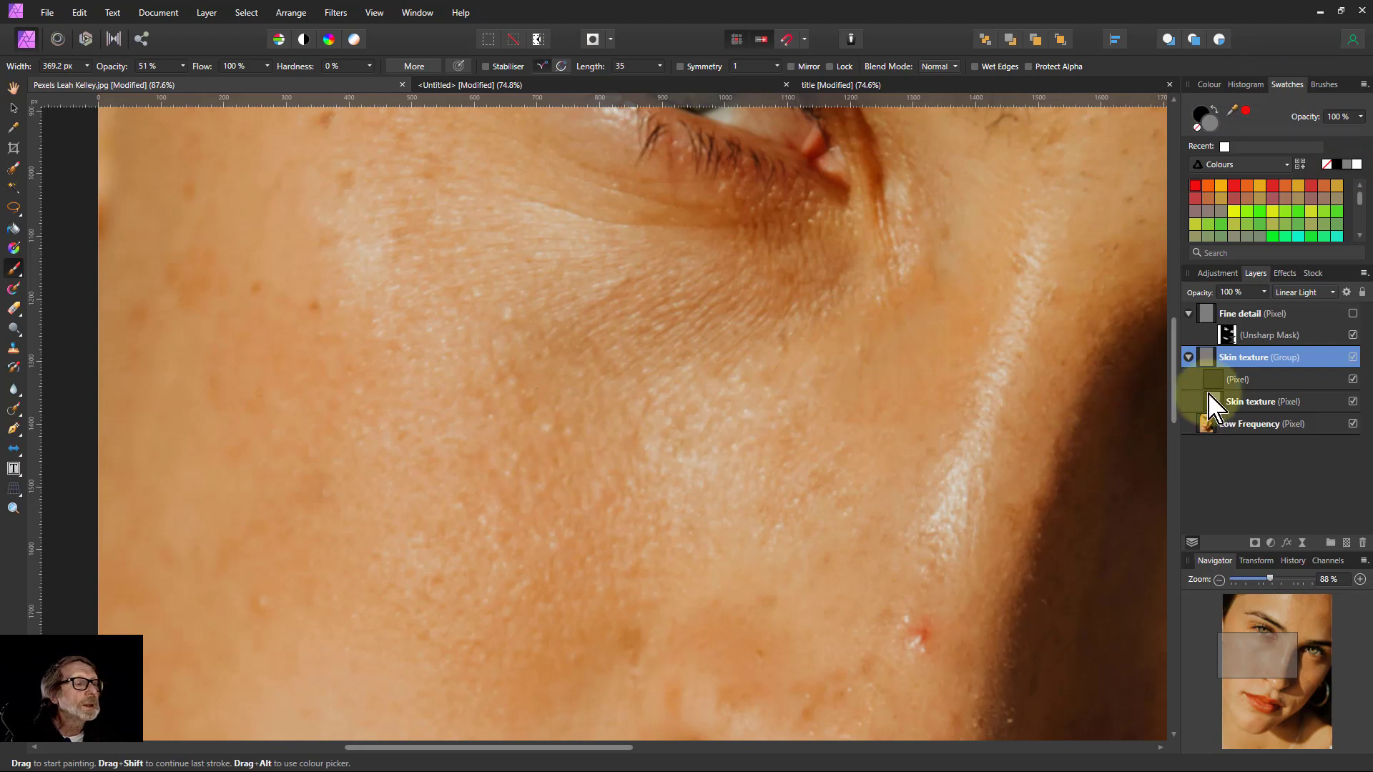
click(1228, 380)
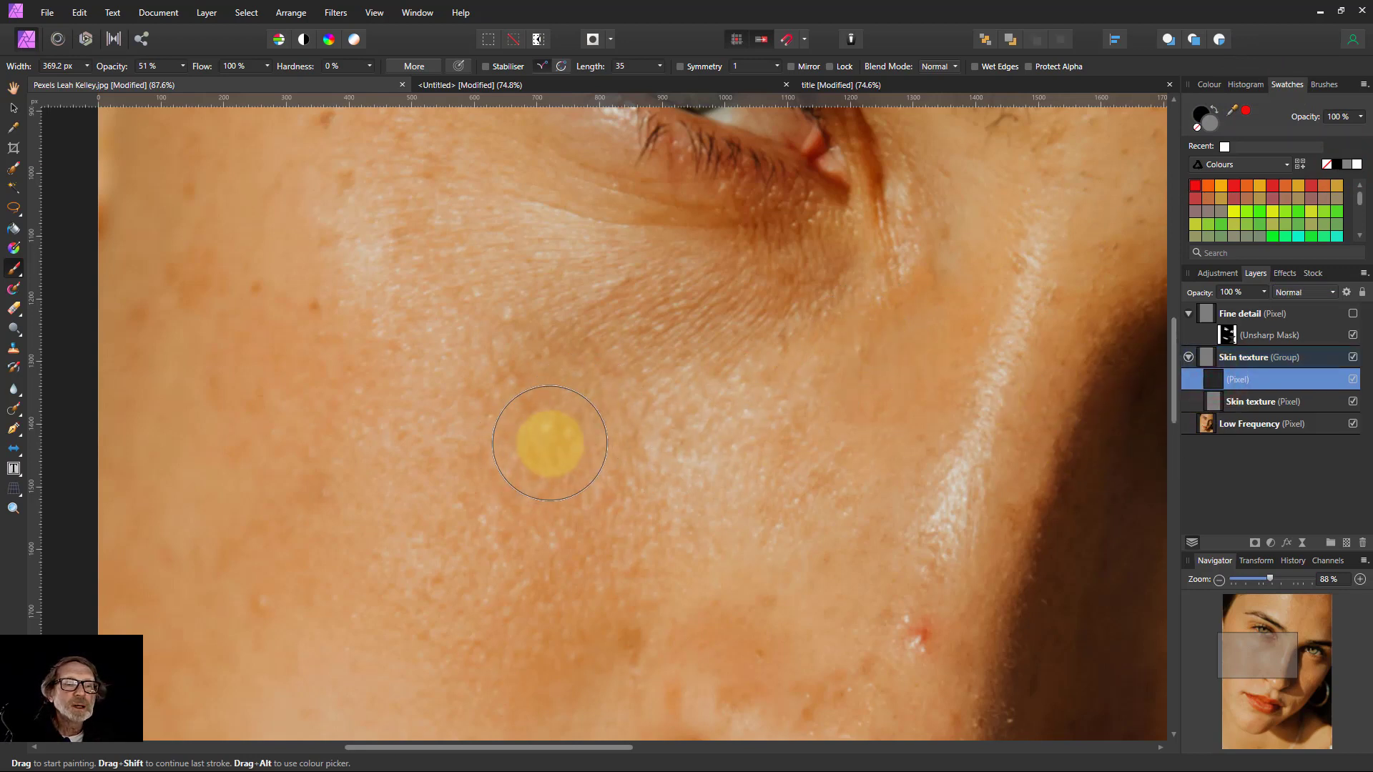
drag(183, 67, 279, 80)
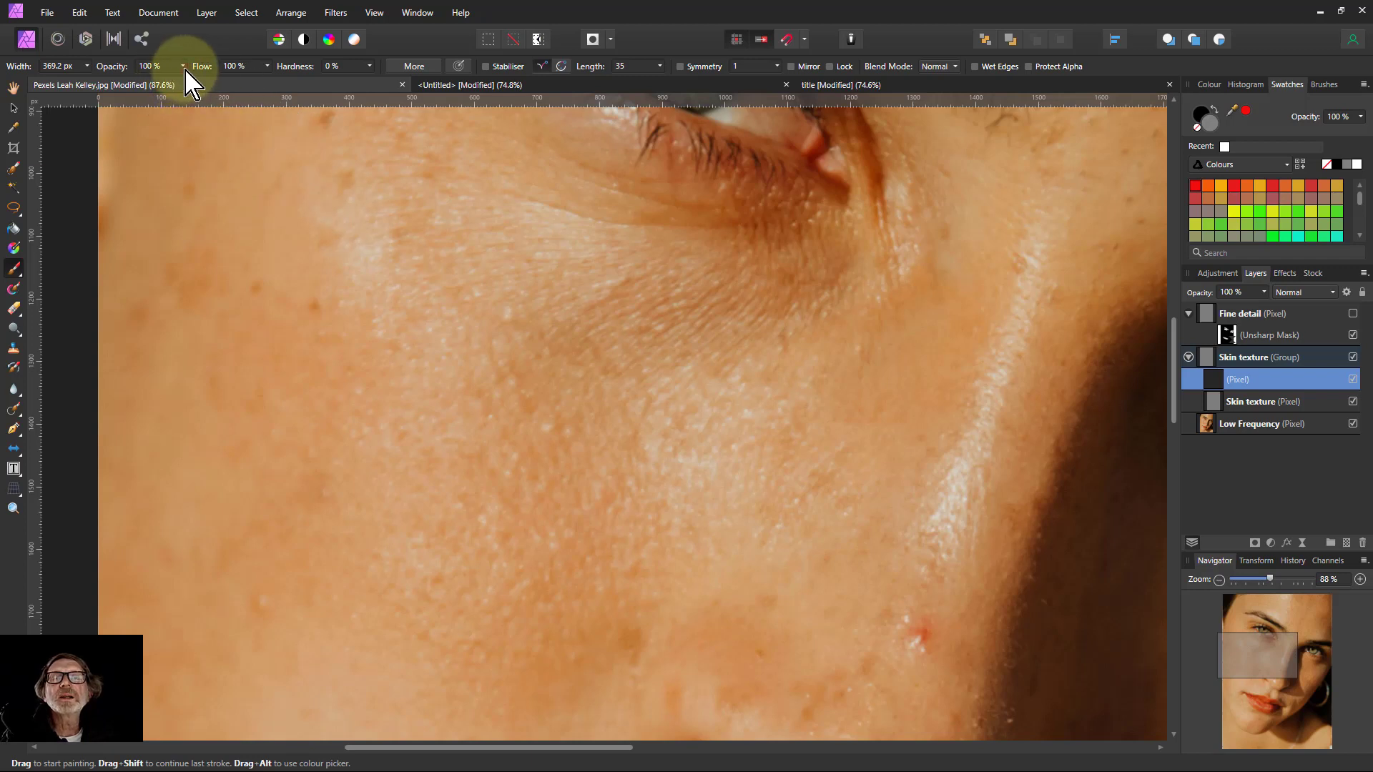
drag(184, 68, 148, 82)
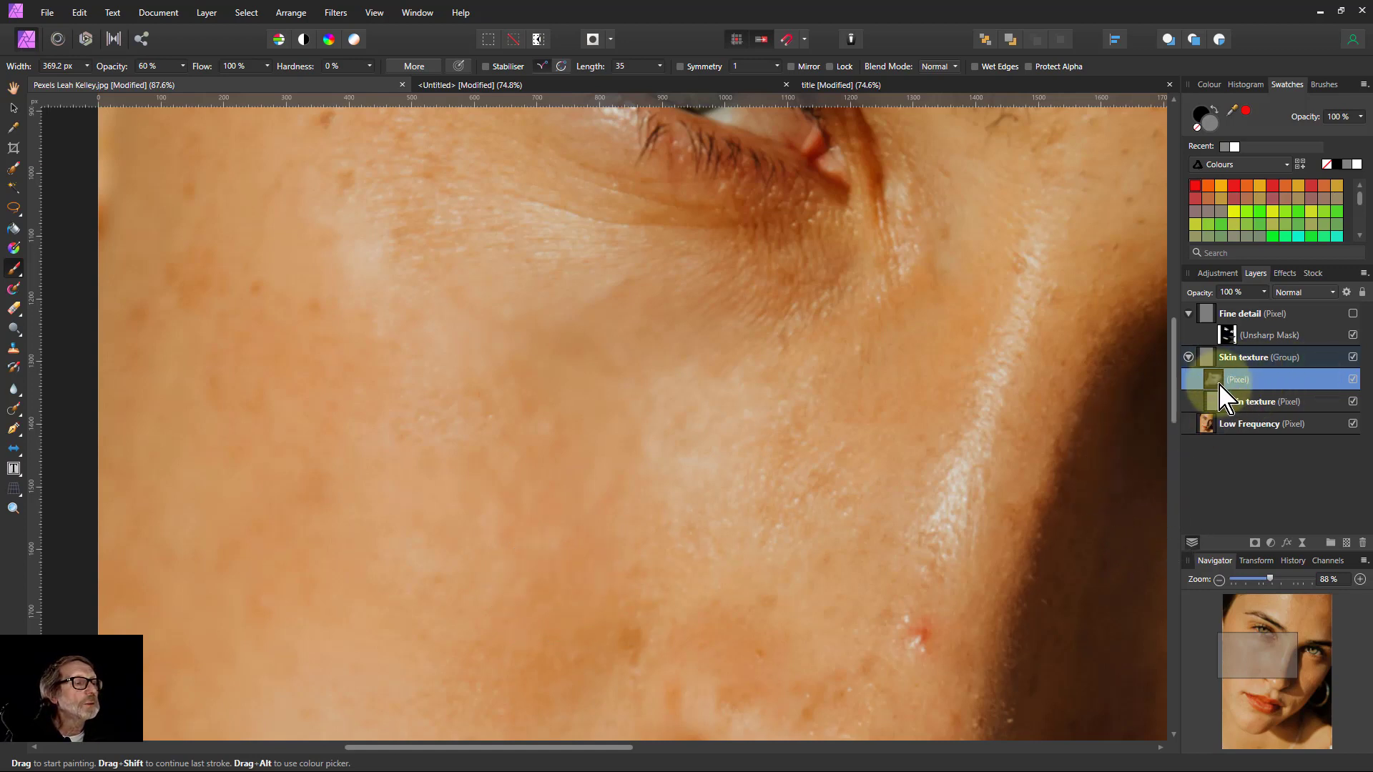
click(1264, 294)
mouse_move(1264, 309)
mouse_down()
mouse_move(1189, 316)
mouse_move(1268, 309)
mouse_move(1224, 315)
mouse_move(1246, 321)
mouse_up()
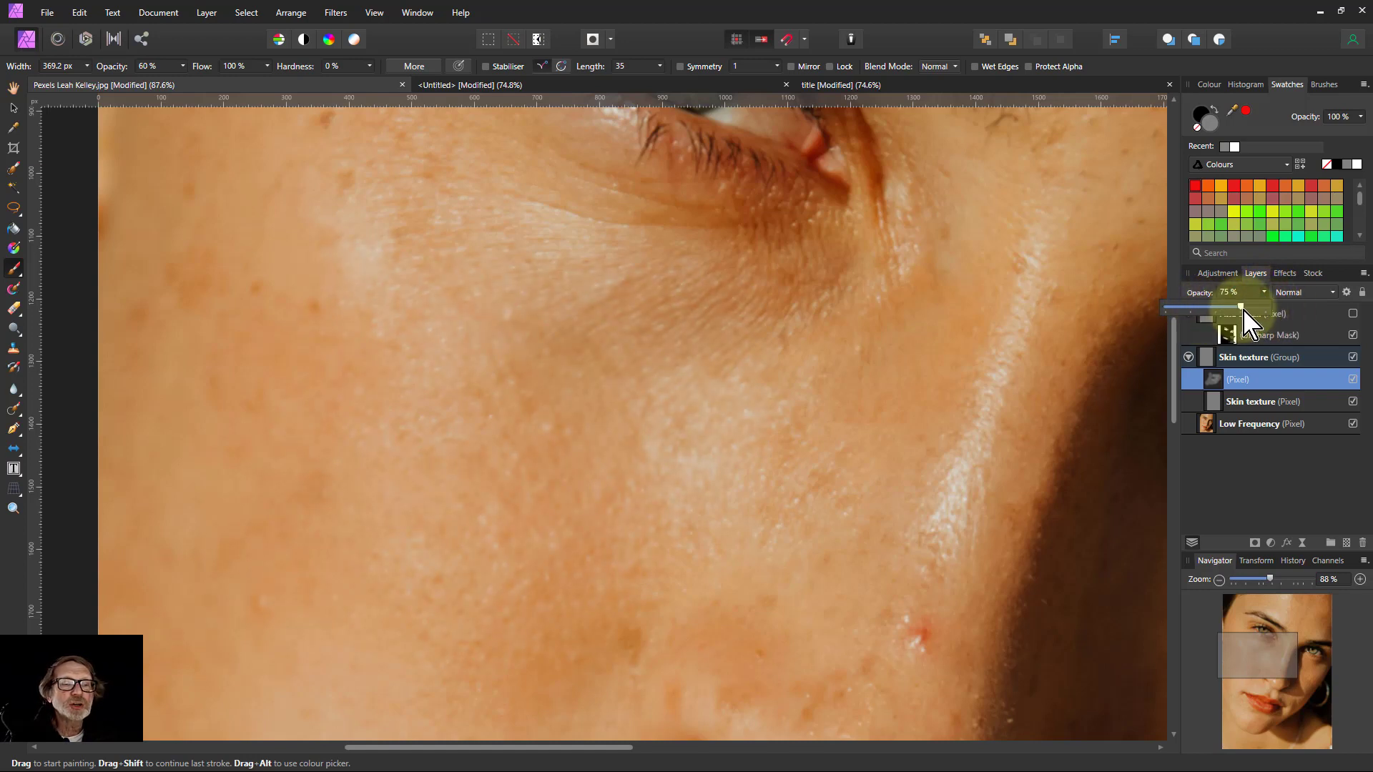
Step: Enlarge the brush to 1298.8 px and paint grey over the forehead and the outer edge of the cheek
key(ctrl+0)
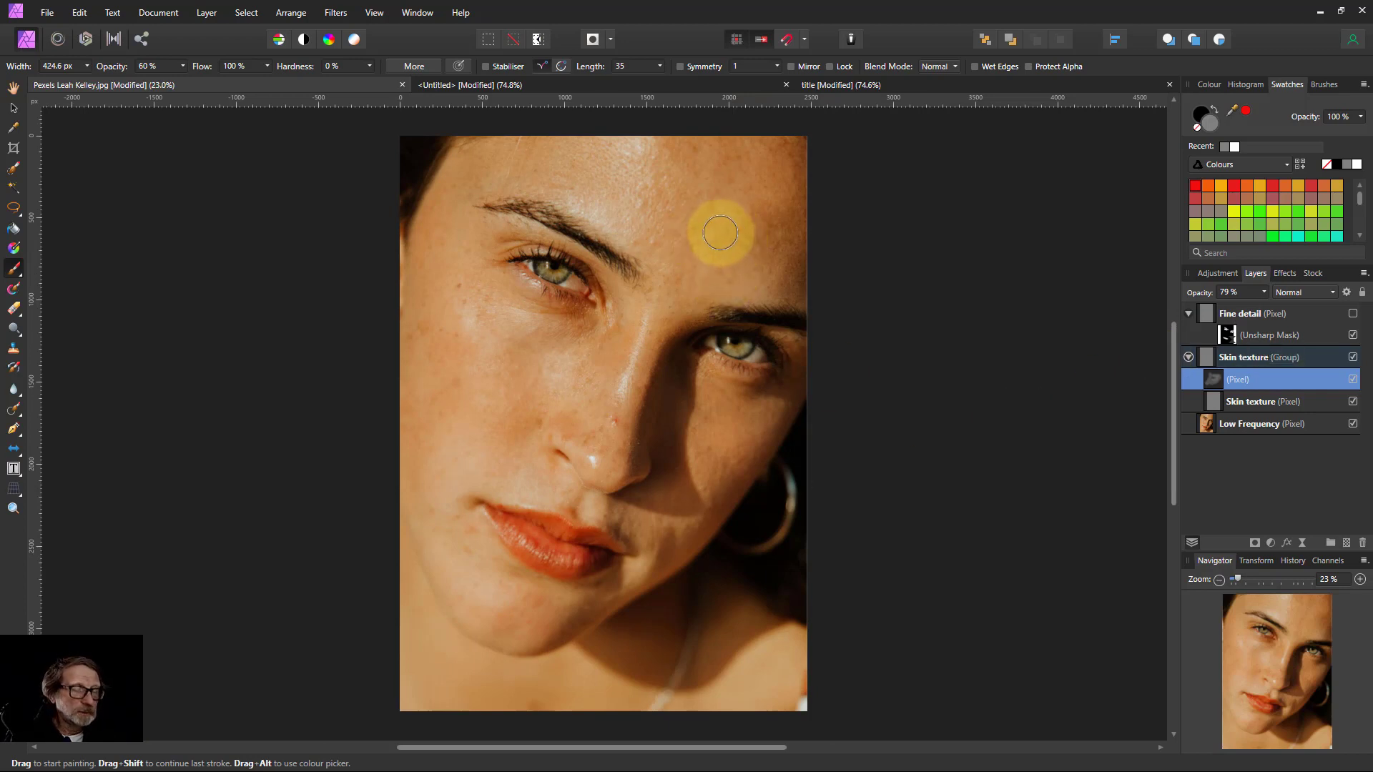
key(bracketright)
key(bracketright)
key(bracketright)
key(bracketright)
key(bracketright)
key(bracketright)
key(bracketright)
key(bracketright)
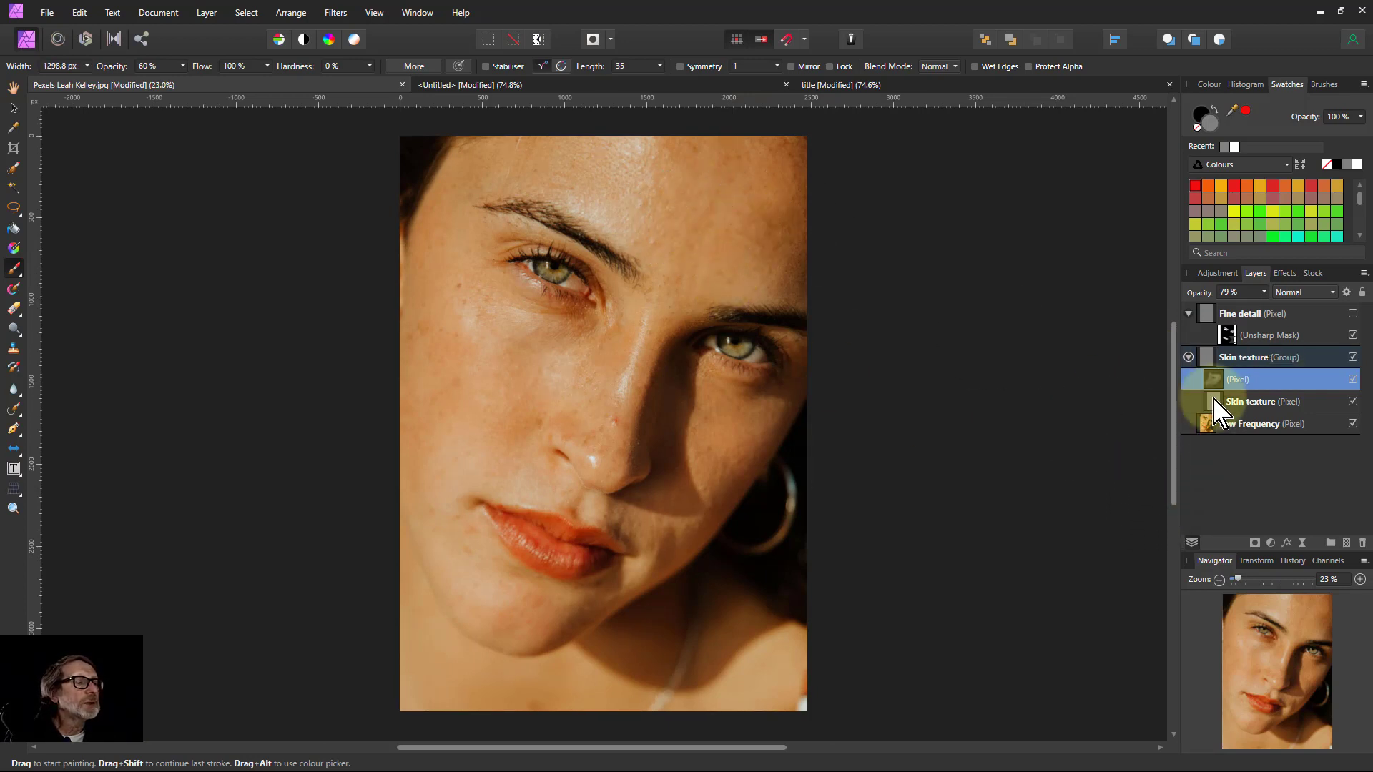
mouse_move(714, 210)
mouse_down()
mouse_move(573, 163)
mouse_move(723, 169)
mouse_move(654, 174)
mouse_move(715, 224)
mouse_move(788, 147)
mouse_up()
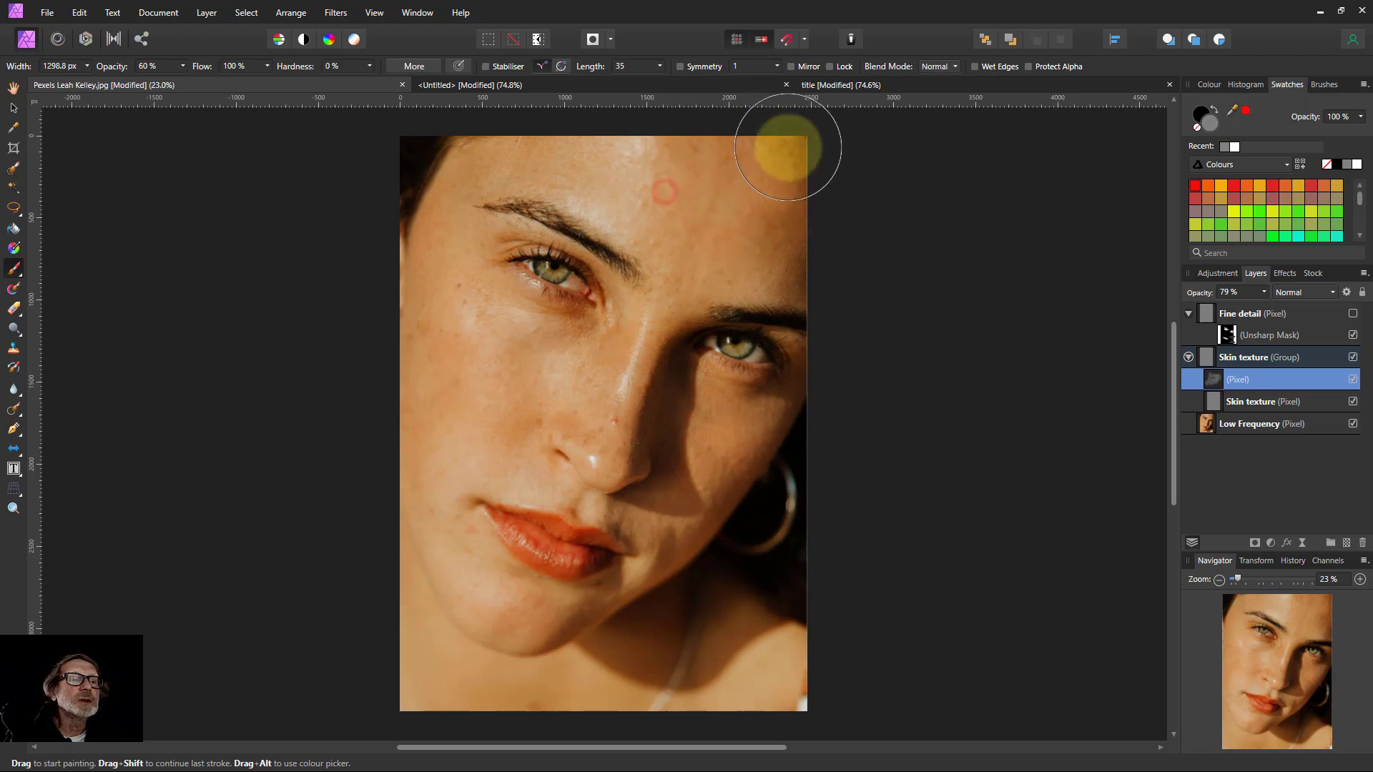
mouse_move(439, 222)
mouse_down()
mouse_move(506, 352)
mouse_move(466, 450)
mouse_move(475, 634)
mouse_move(682, 579)
mouse_move(762, 415)
mouse_move(703, 508)
mouse_move(599, 405)
mouse_move(591, 452)
mouse_move(398, 414)
mouse_up()
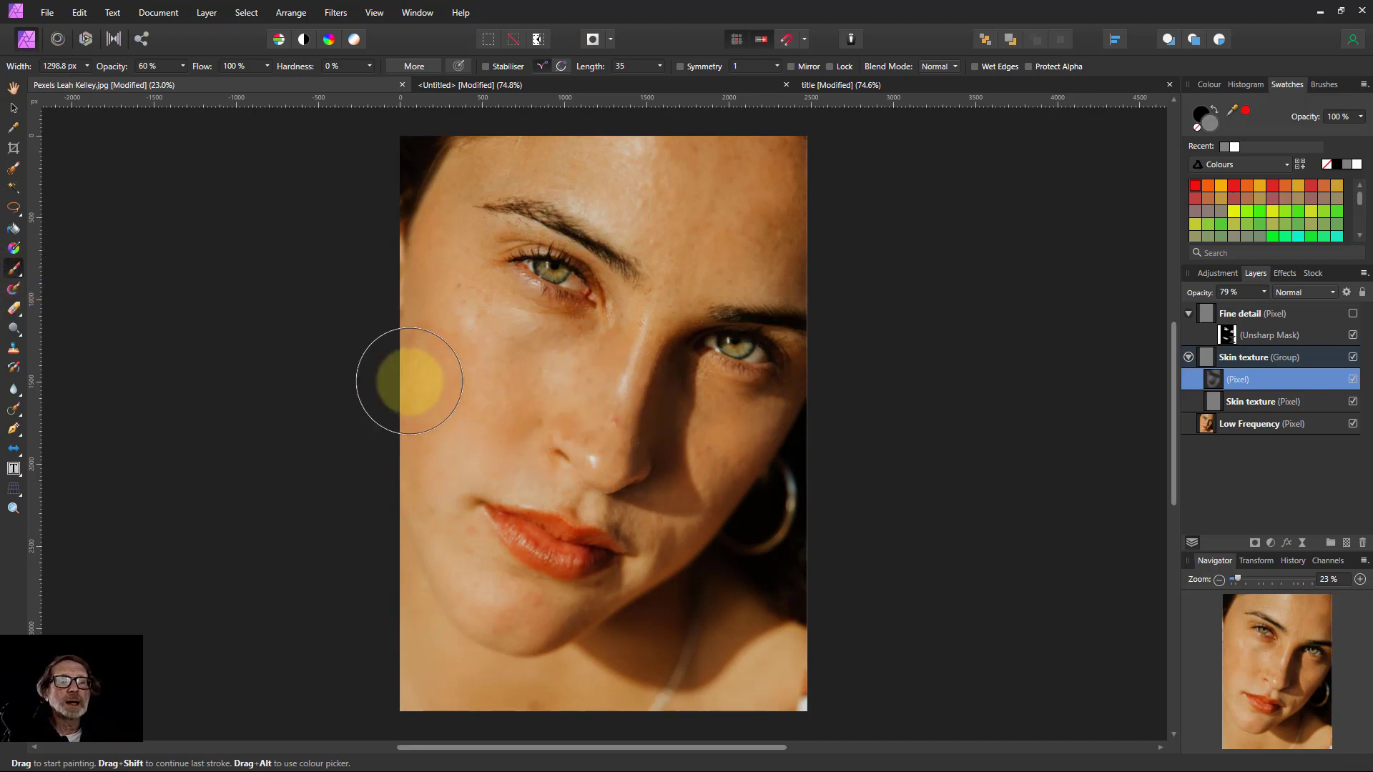
Step: Adjust the opacity of the grey paint layer to 78% while checking the cheek texture up close
scroll(460, 373, up, 5)
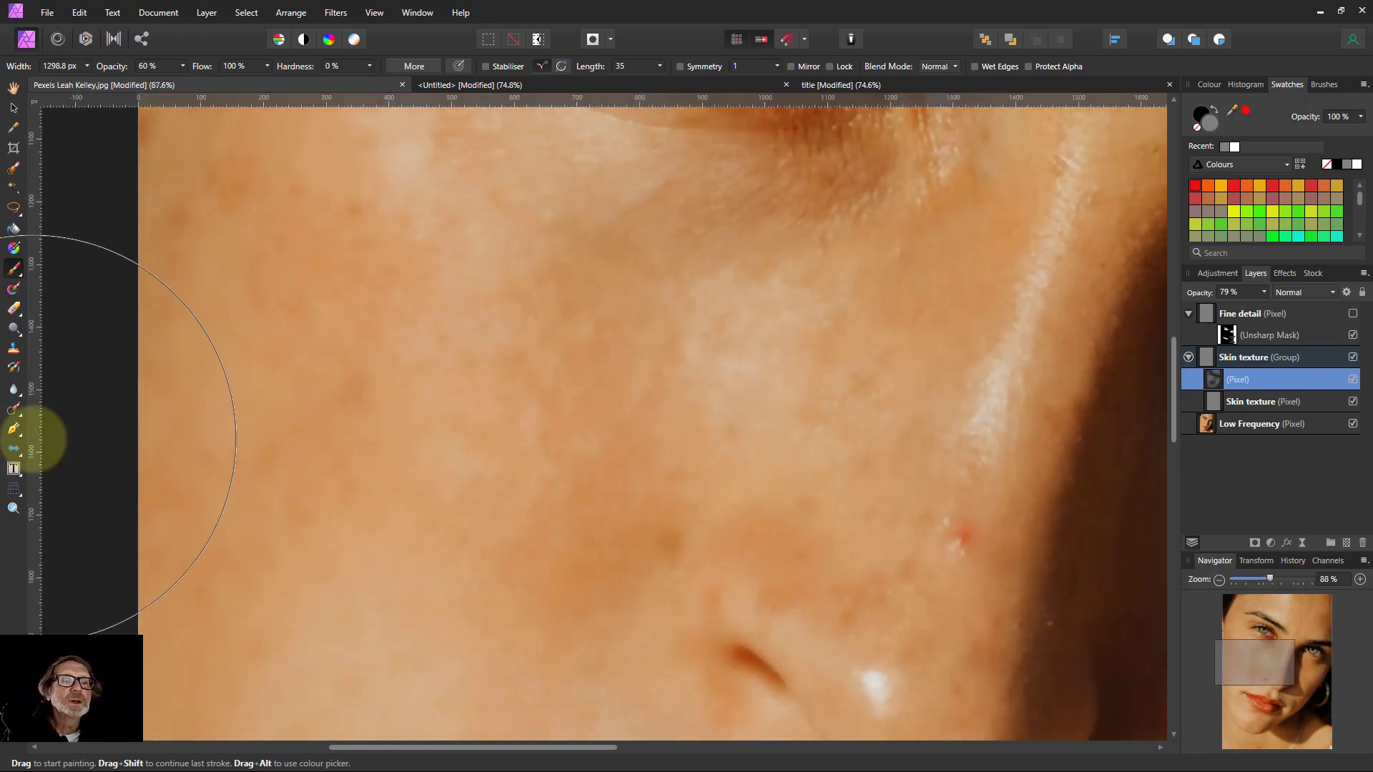
click(1265, 294)
mouse_move(1271, 313)
mouse_down()
mouse_move(1227, 308)
mouse_move(1263, 309)
mouse_up()
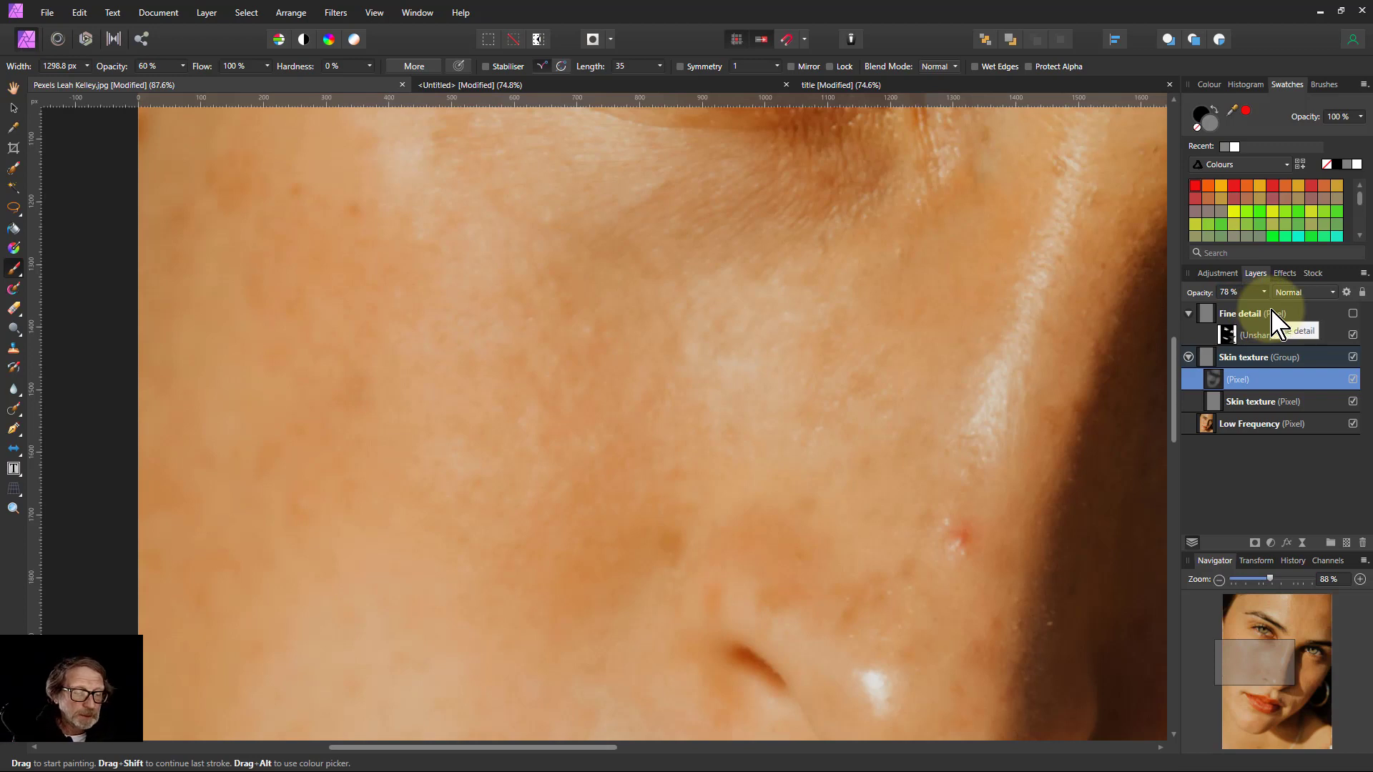
key(ctrl+0)
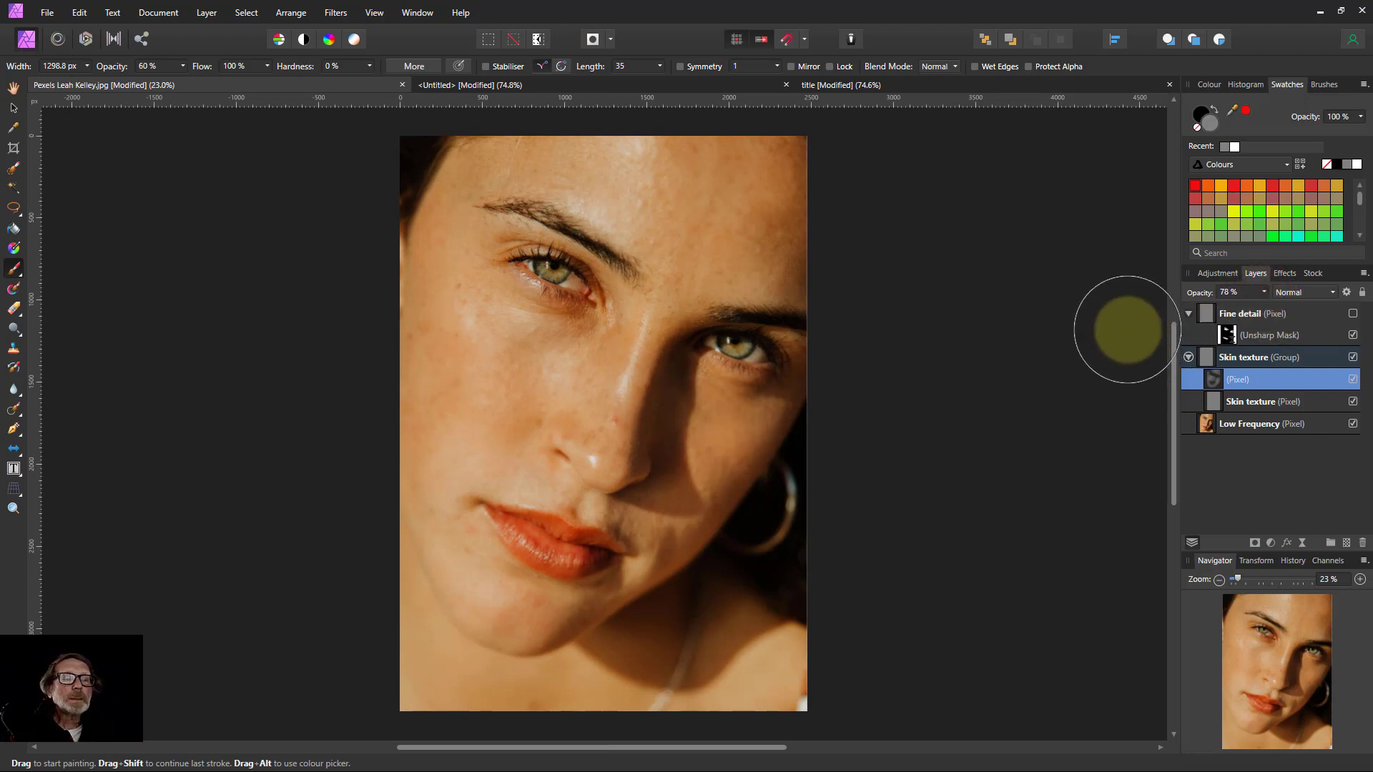
Step: Apply a Frequency Separation with a 21.4 px radius to the Low Frequency layer and rename the new High Frequency layer to "Soft texture"
click(1189, 357)
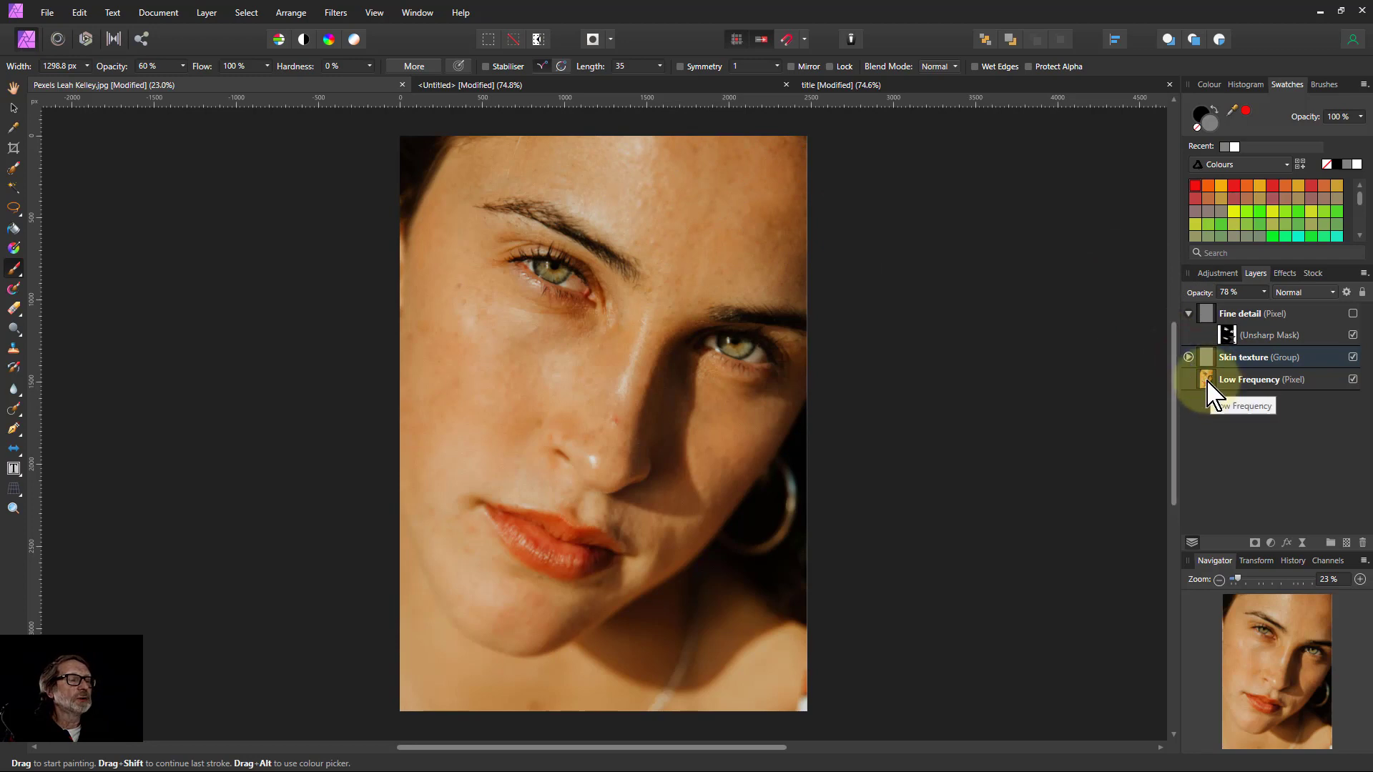
click(1207, 383)
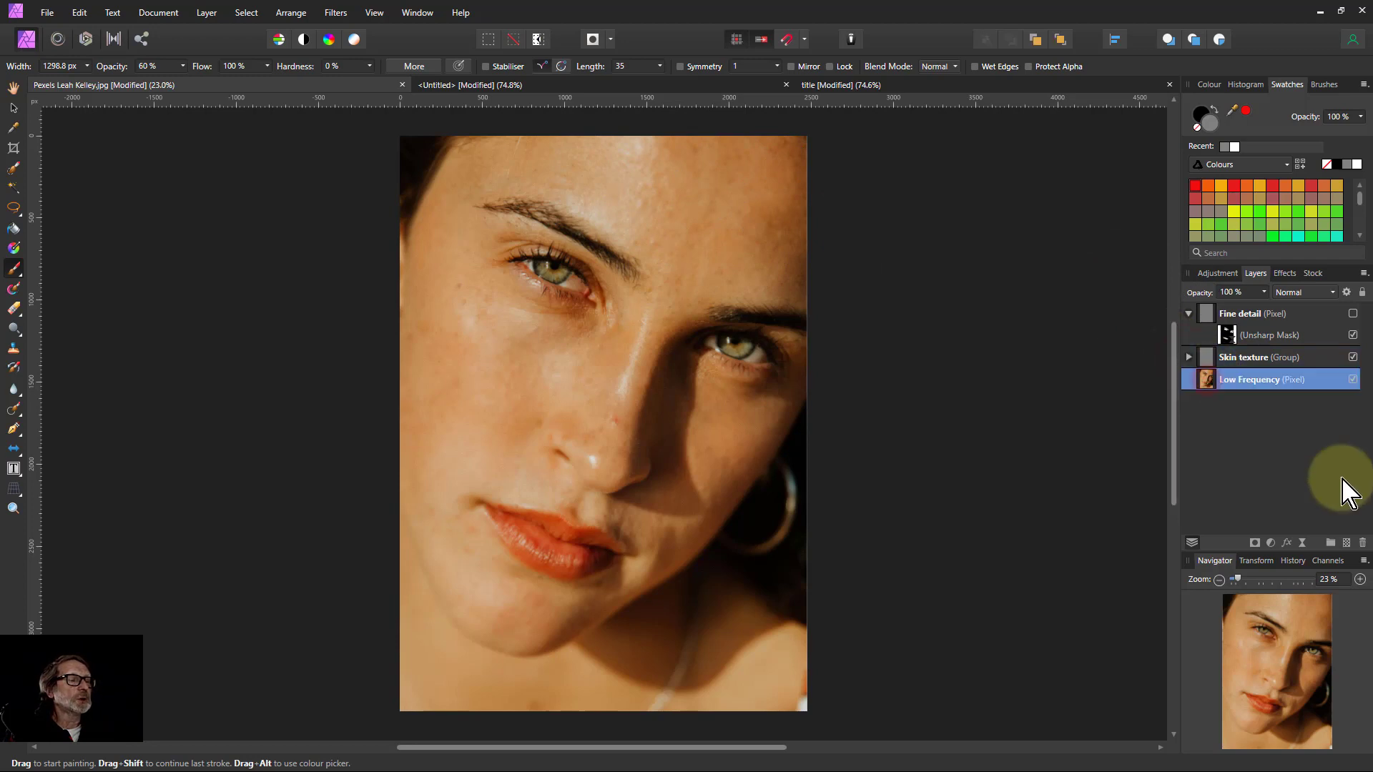
click(336, 13)
click(360, 143)
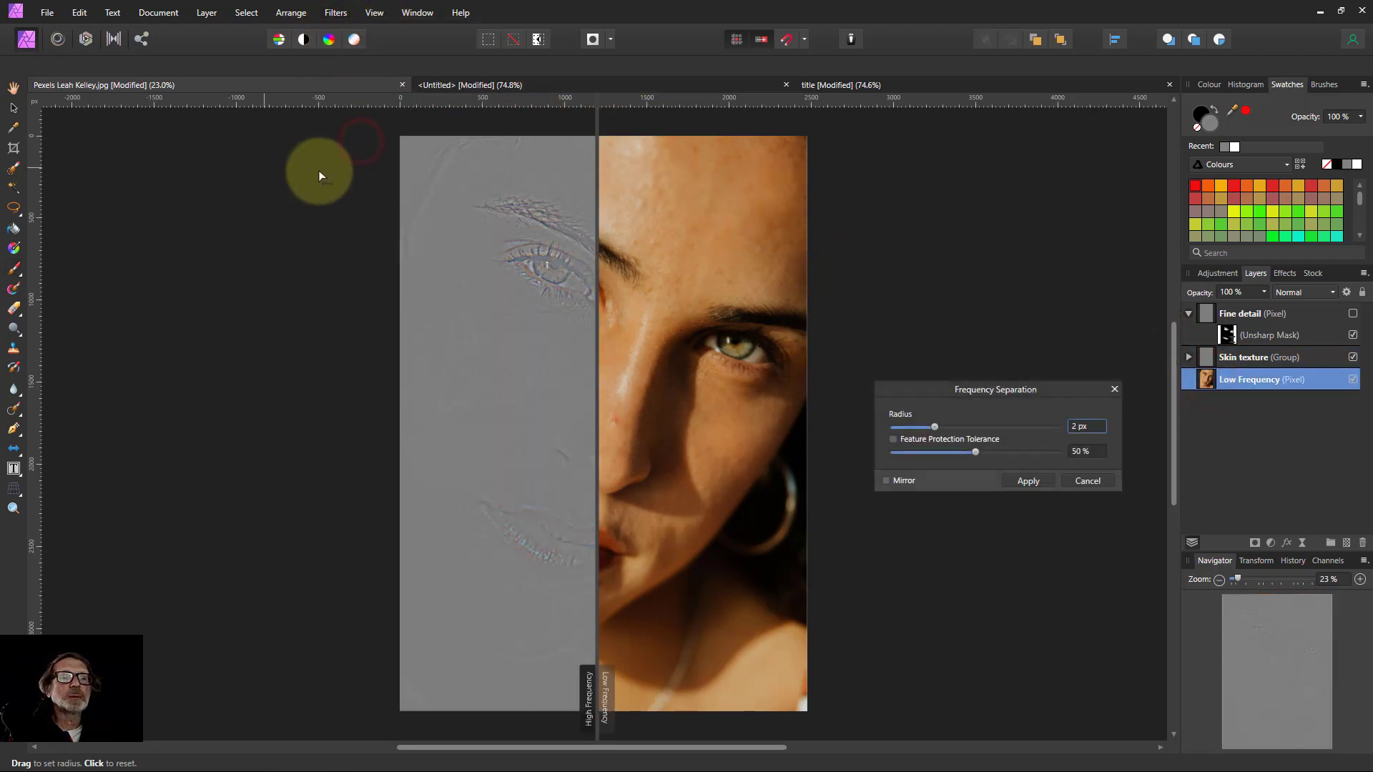
scroll(629, 206, up, 3)
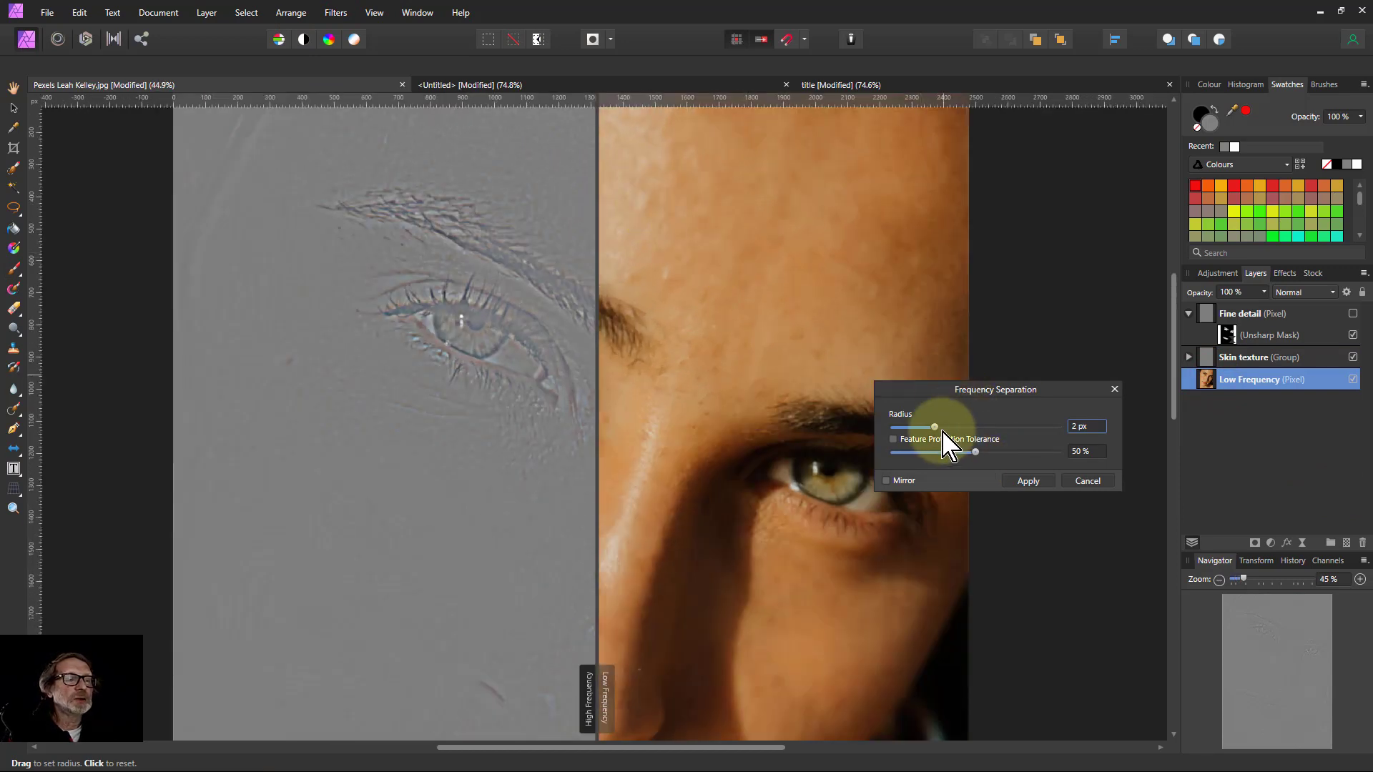
drag(938, 427, 979, 428)
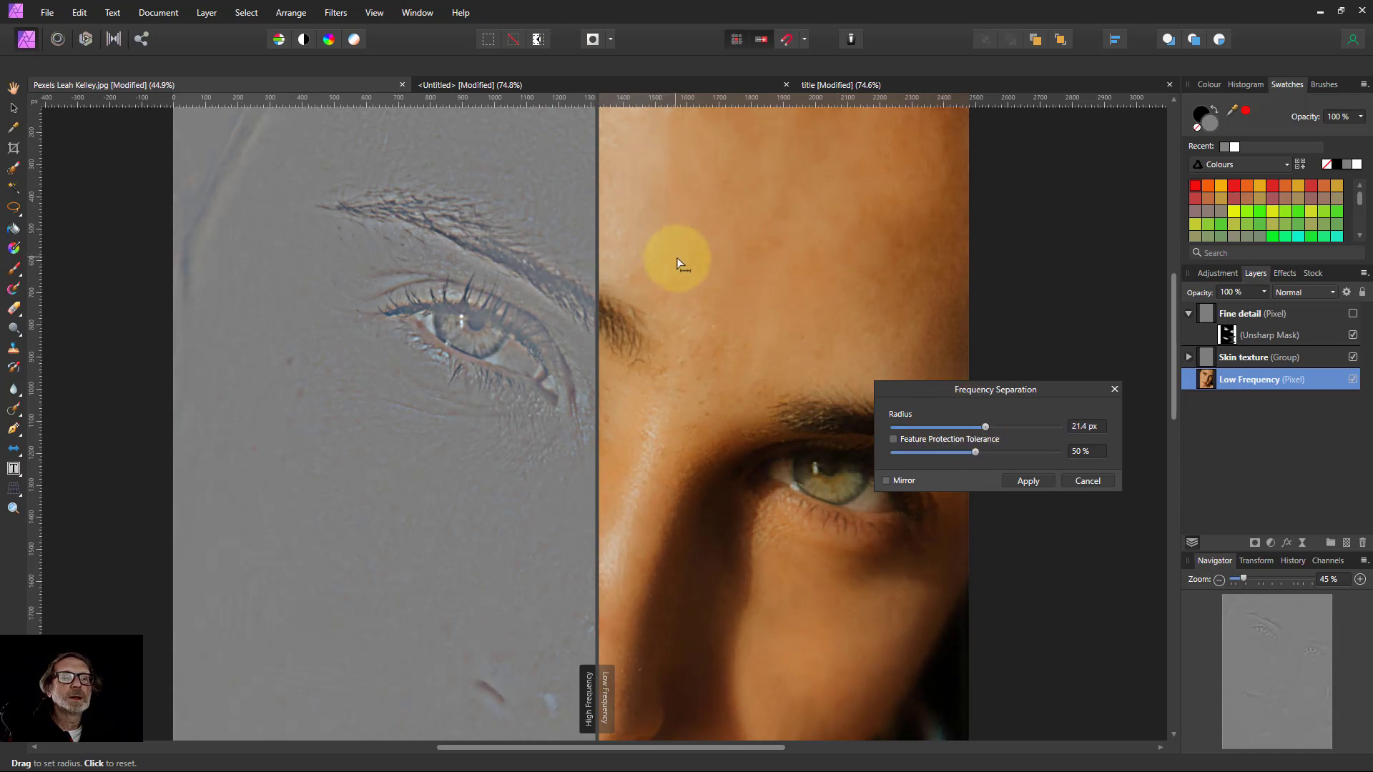
click(1028, 483)
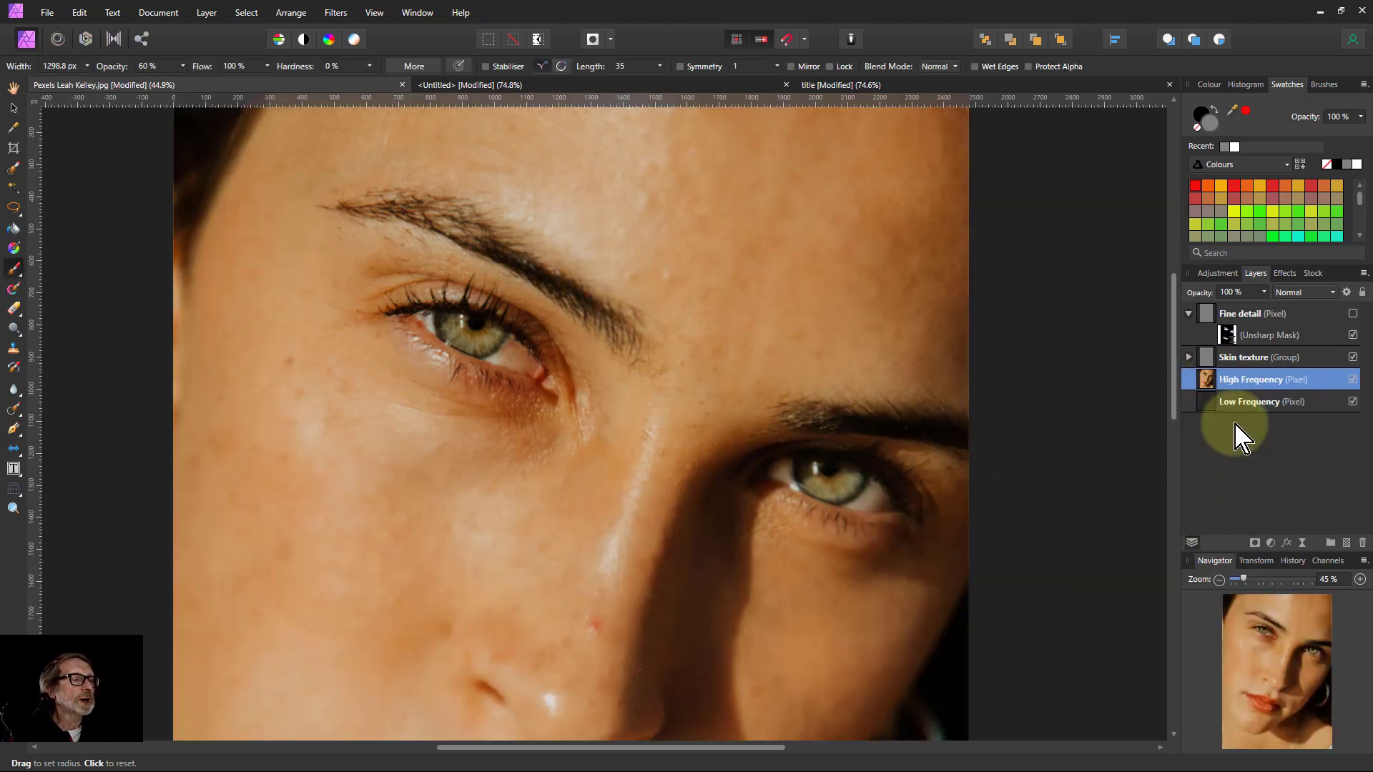
double_click(1243, 385)
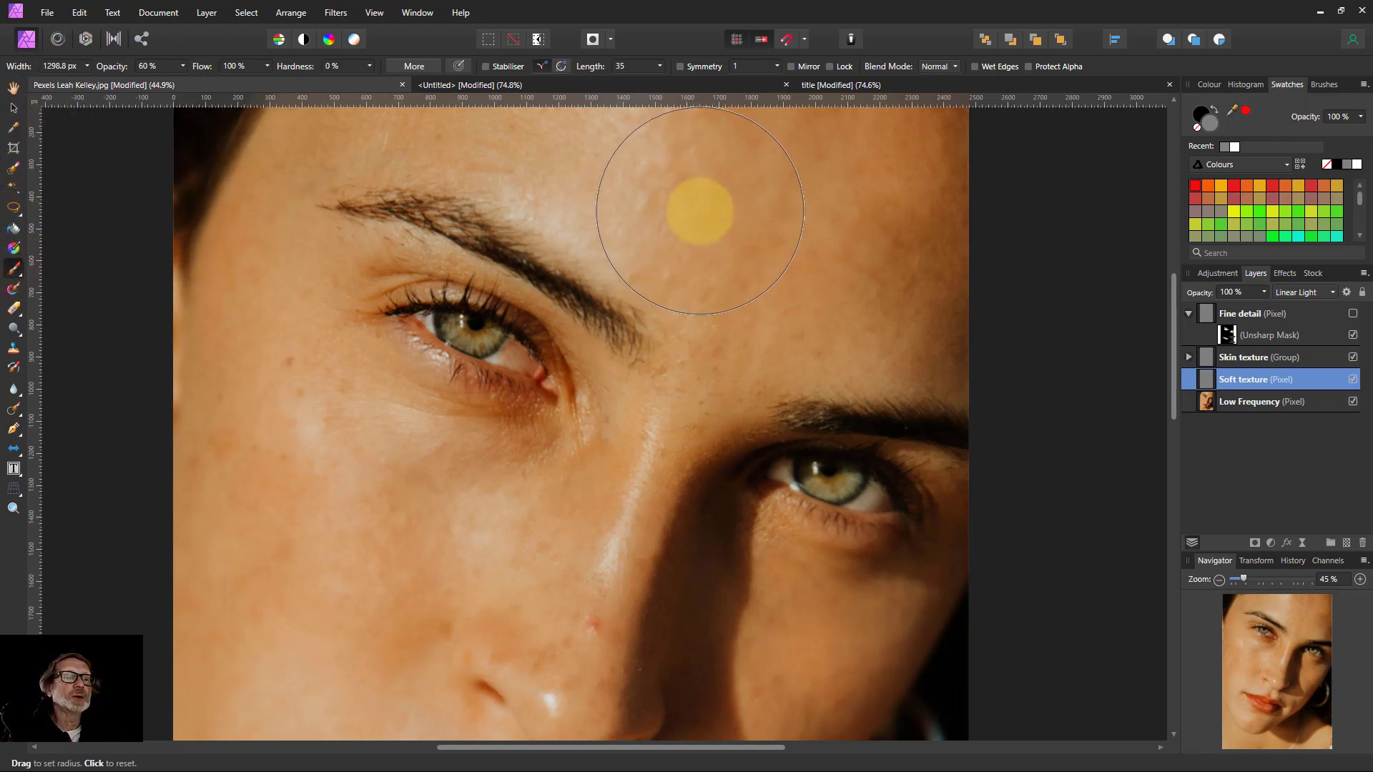
Step: Reduce the brush to 938.4 px and paint grey over the forehead on the Soft texture layer to smooth its blotches
scroll(700, 211, up, 2)
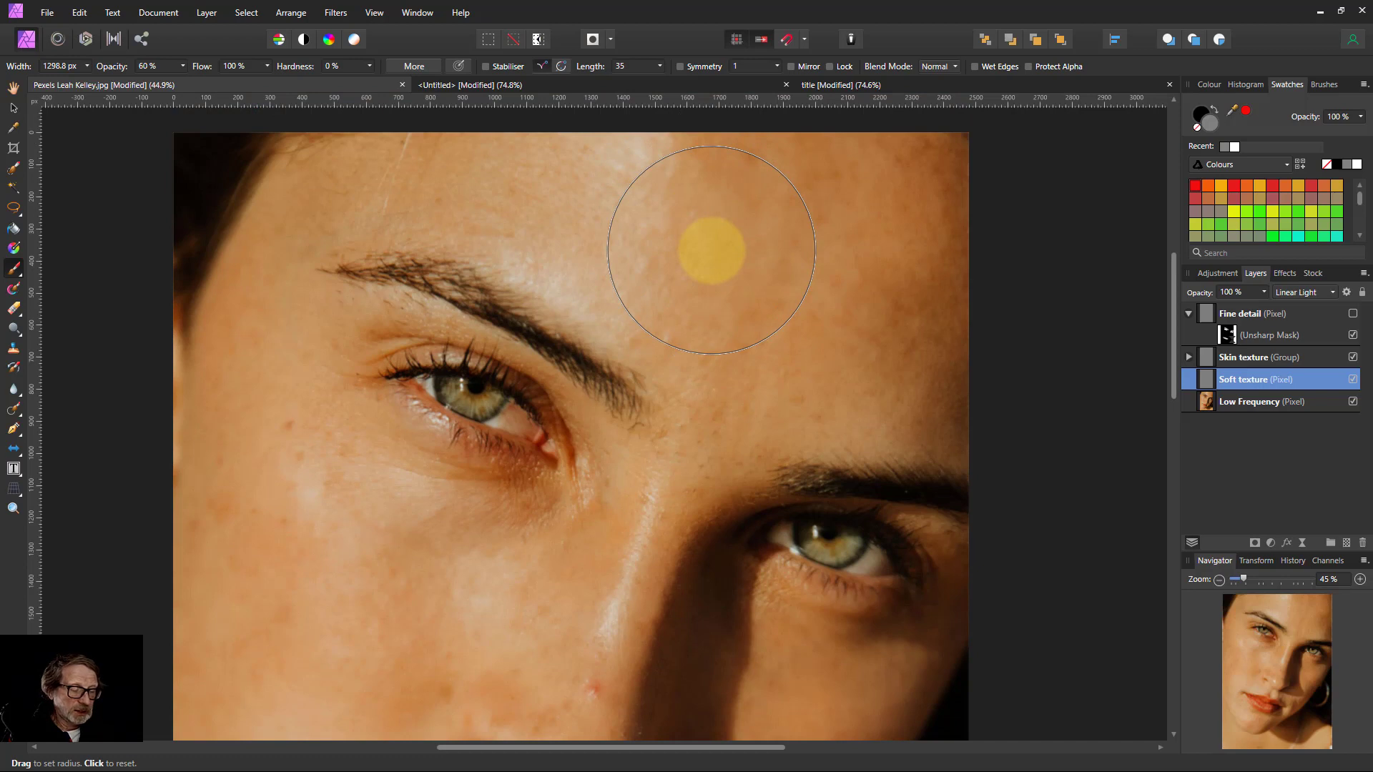
key(bracketleft)
key(bracketleft)
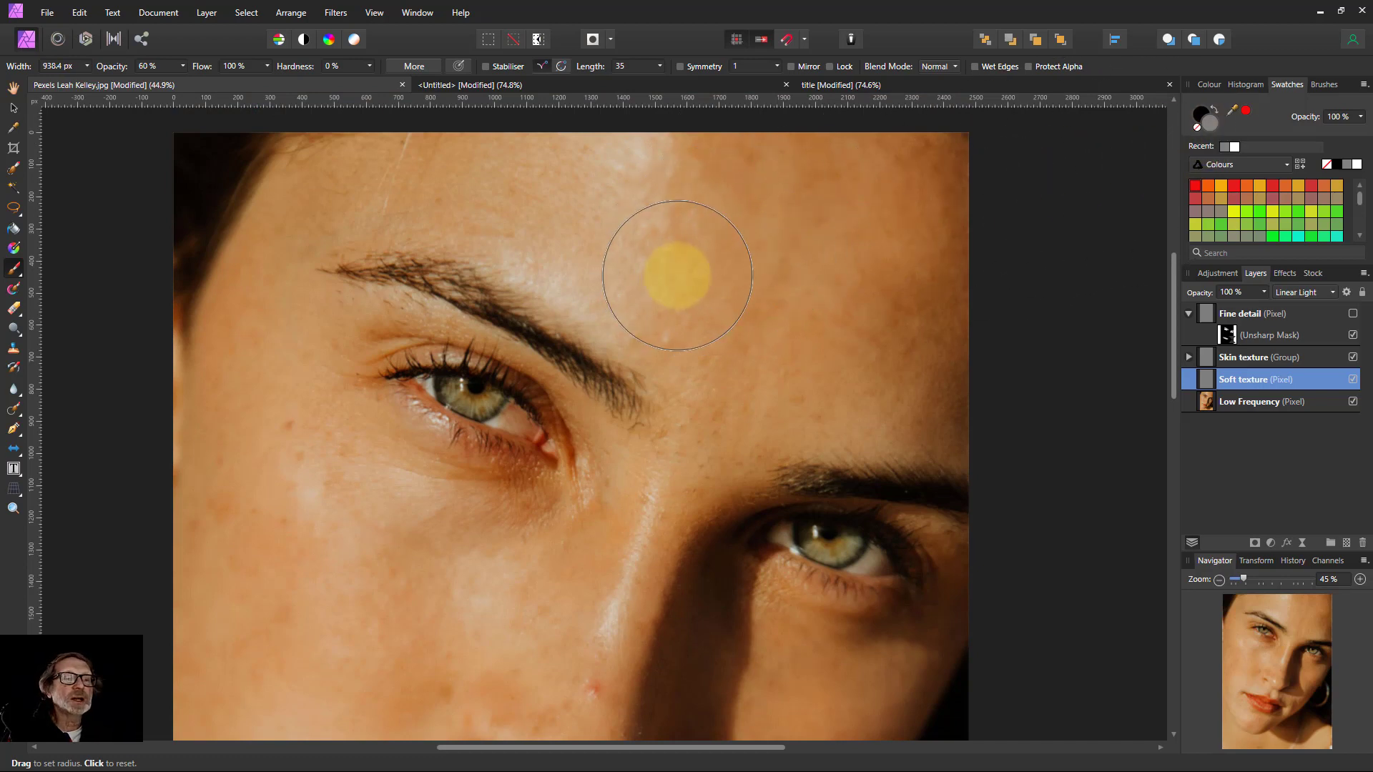
mouse_move(700, 312)
mouse_down()
mouse_move(684, 273)
mouse_move(687, 314)
mouse_move(623, 248)
mouse_move(649, 253)
mouse_move(624, 160)
mouse_move(680, 262)
mouse_move(679, 315)
mouse_up()
mouse_move(674, 306)
mouse_down()
mouse_move(757, 316)
mouse_move(873, 357)
mouse_up()
mouse_move(754, 326)
mouse_down()
mouse_move(681, 261)
mouse_move(690, 306)
mouse_move(663, 307)
mouse_move(678, 197)
mouse_up()
mouse_move(678, 193)
mouse_down()
mouse_move(921, 205)
mouse_move(973, 347)
mouse_move(907, 142)
mouse_move(931, 159)
mouse_up()
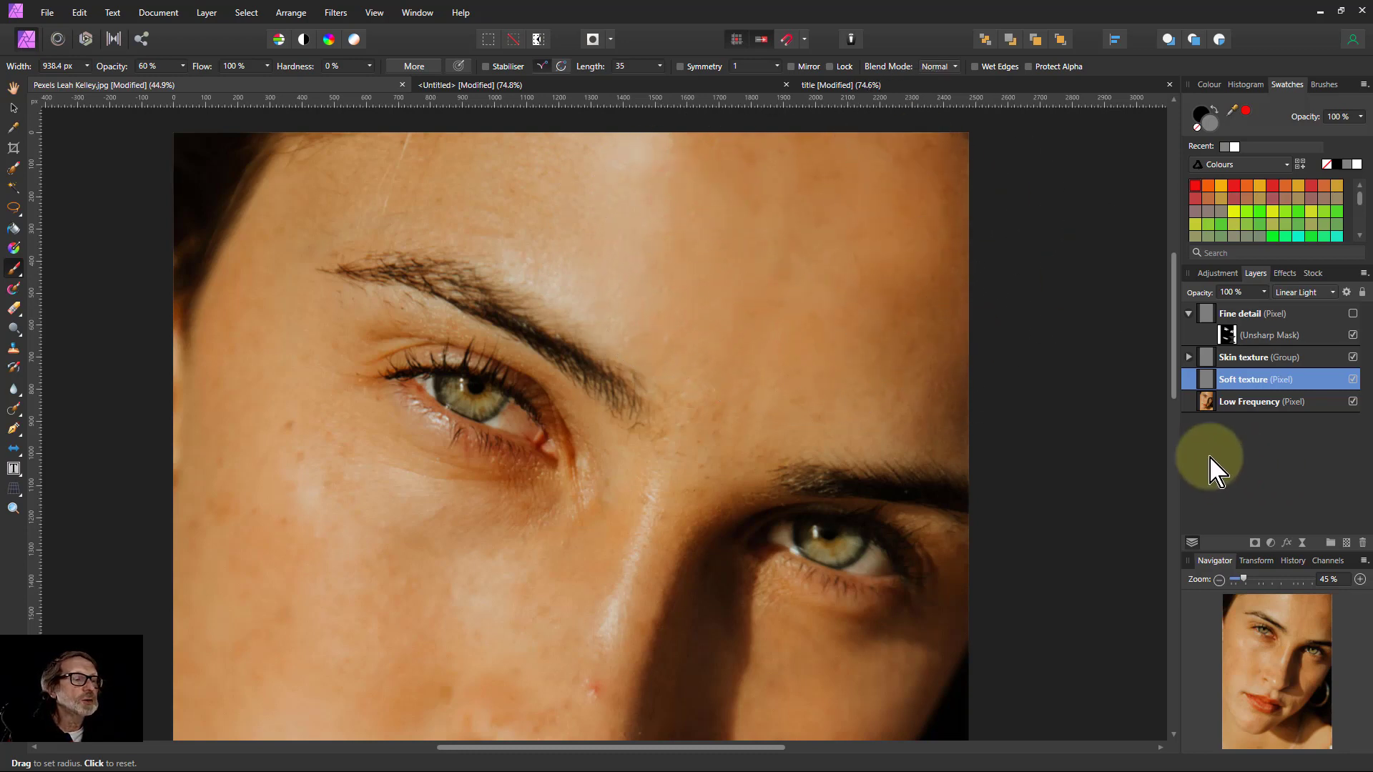
Step: Show the Fine detail layer again and isolate the Soft texture layer to view only its content
click(1352, 313)
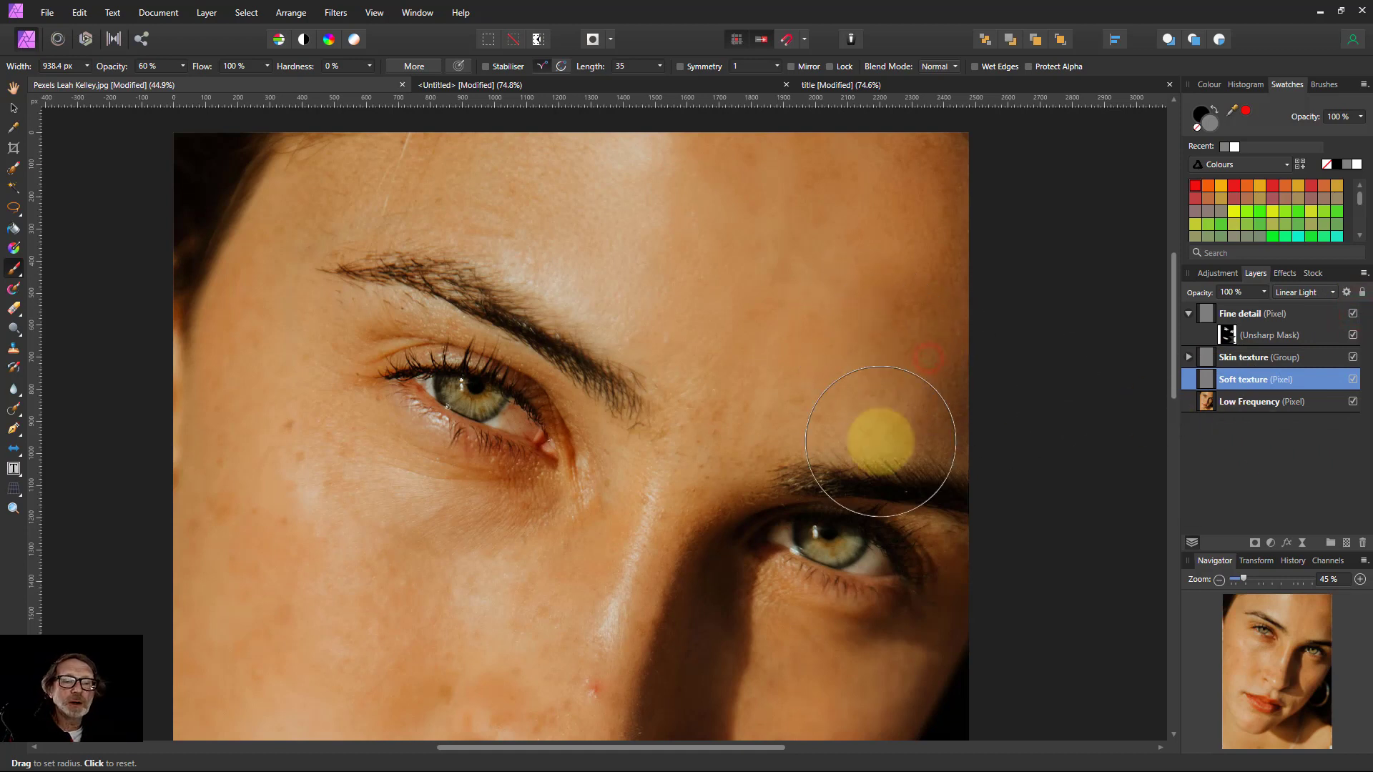
scroll(905, 507, down, 5)
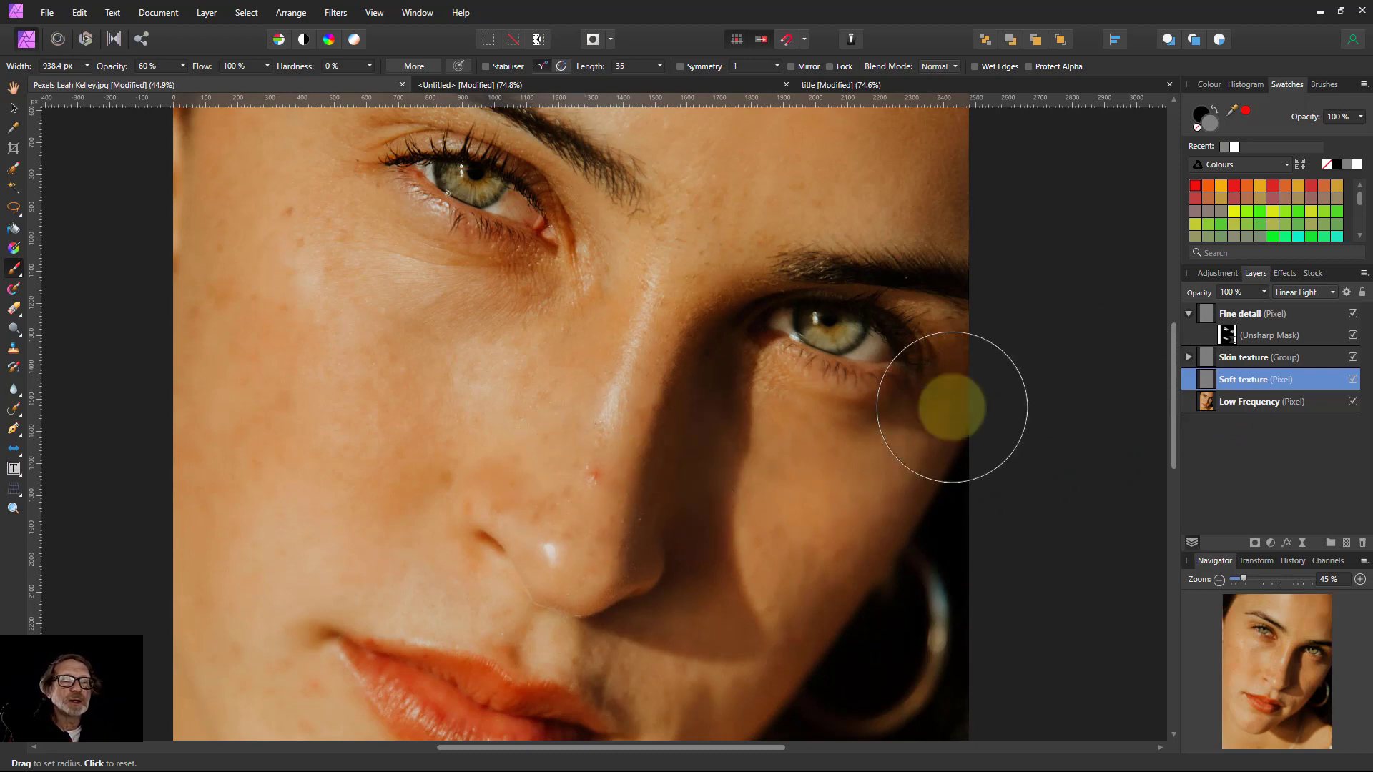
alt+click(1207, 384)
scroll(605, 493, up, 2)
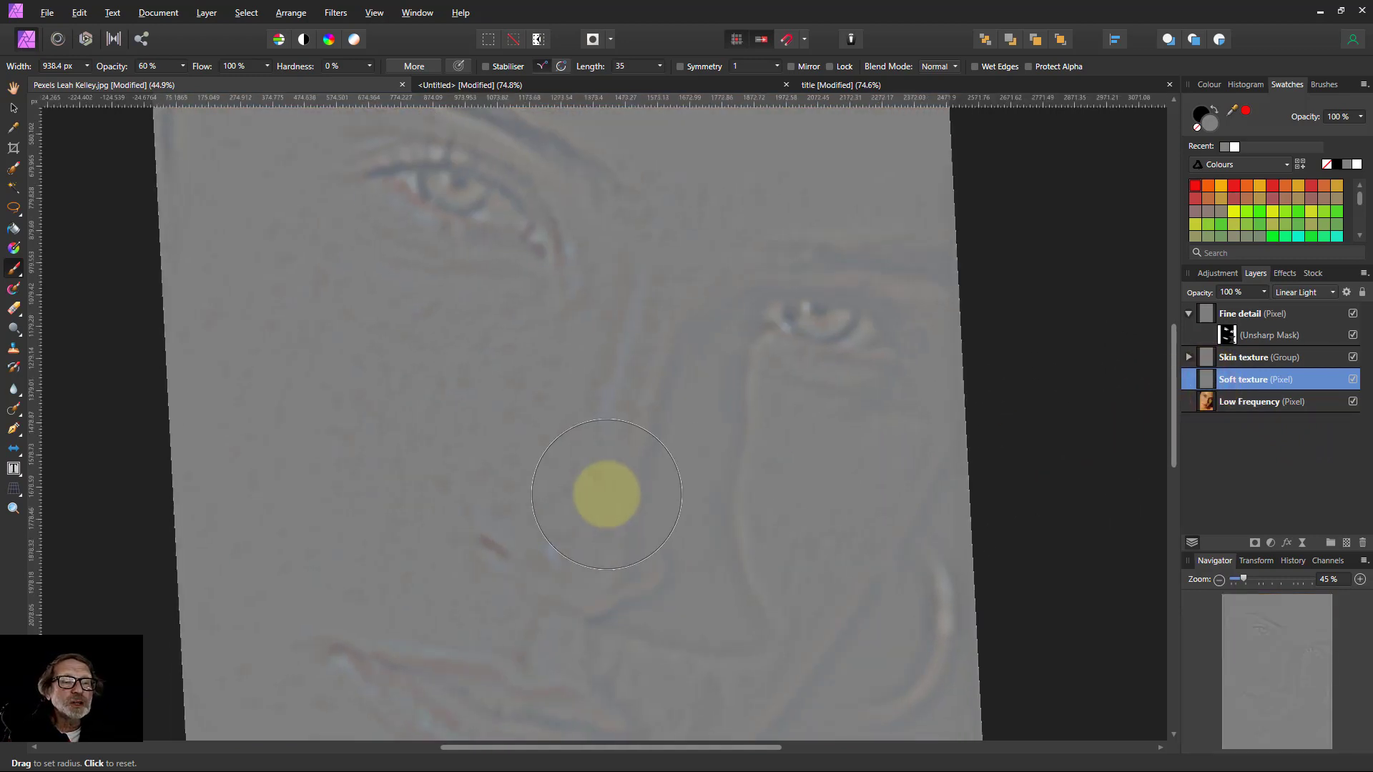
Step: Examine the cheek and nose blotches up close on the isolated Soft texture layer and compare them with the full image
scroll(592, 487, down, 2)
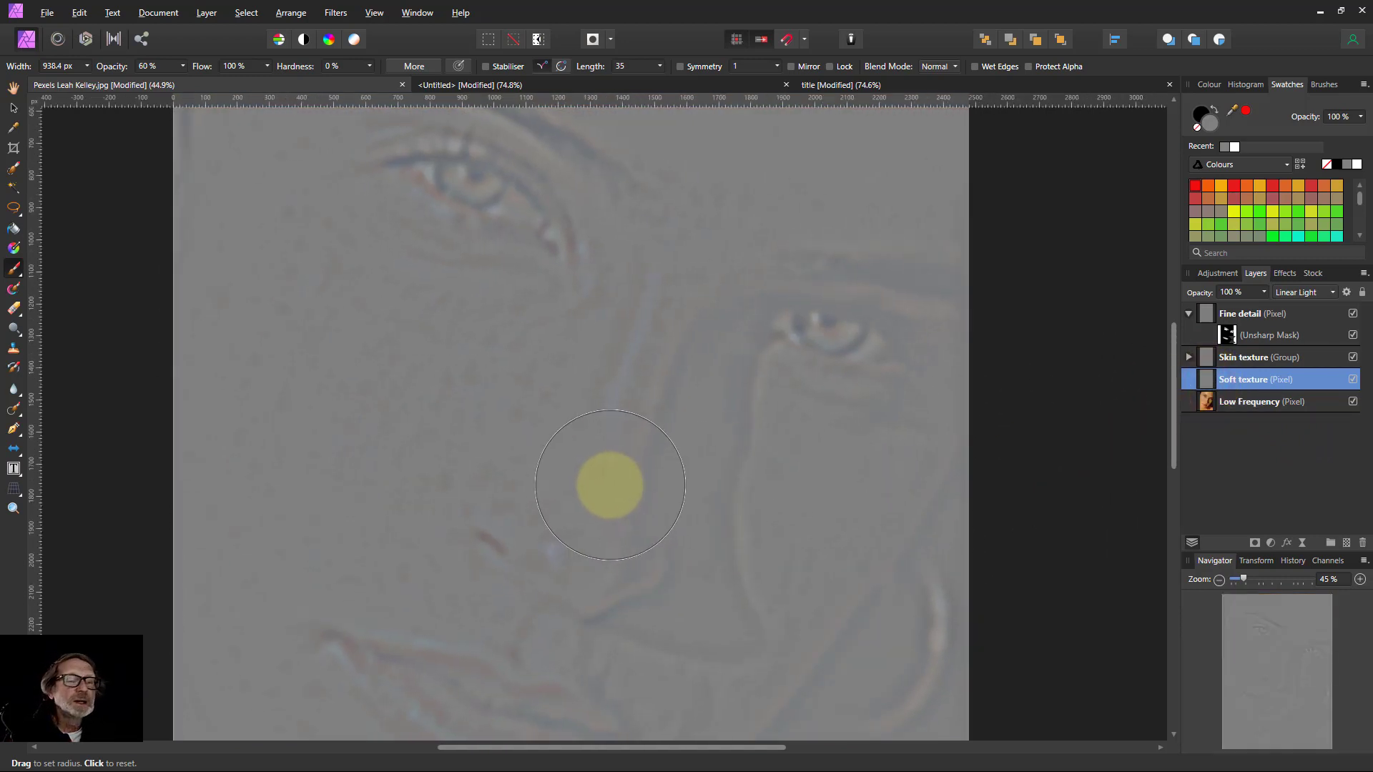
scroll(617, 492, up, 5)
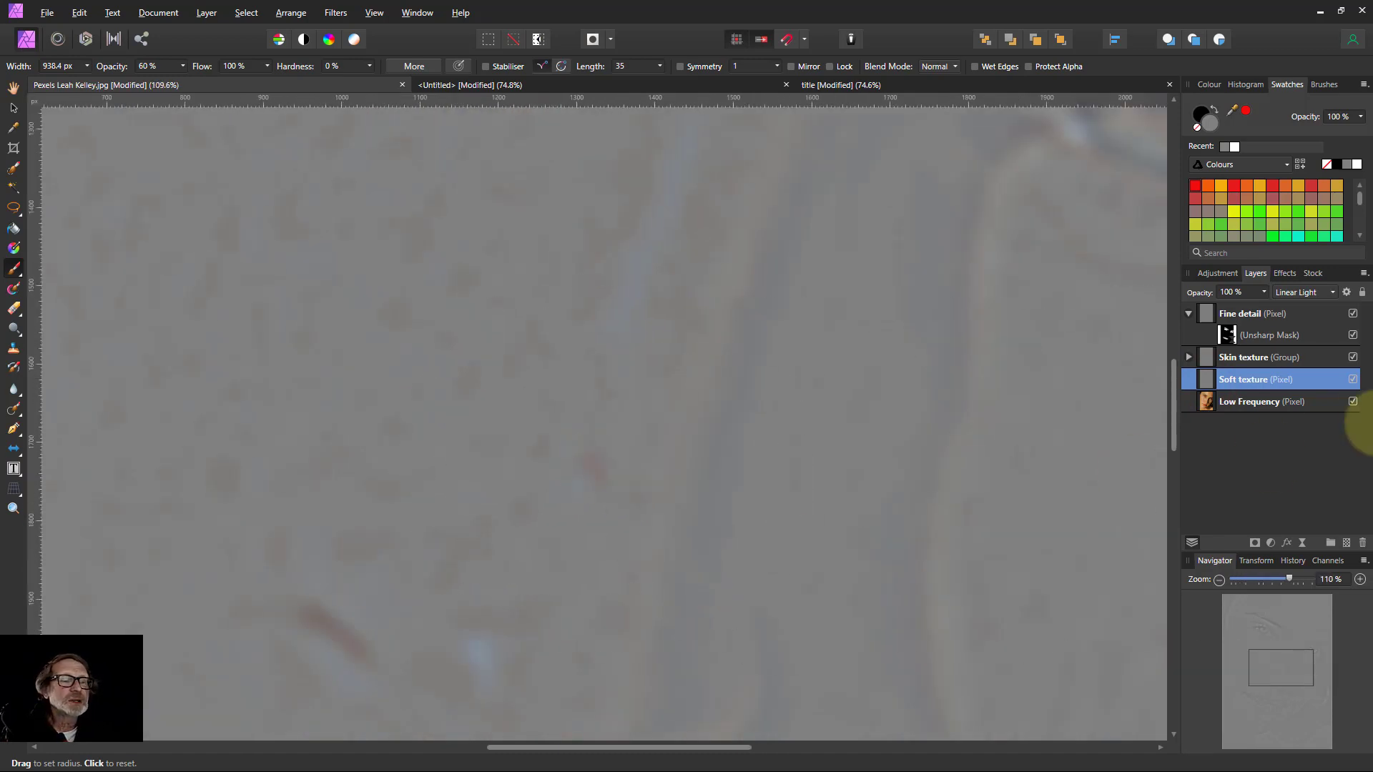
alt+click(1208, 386)
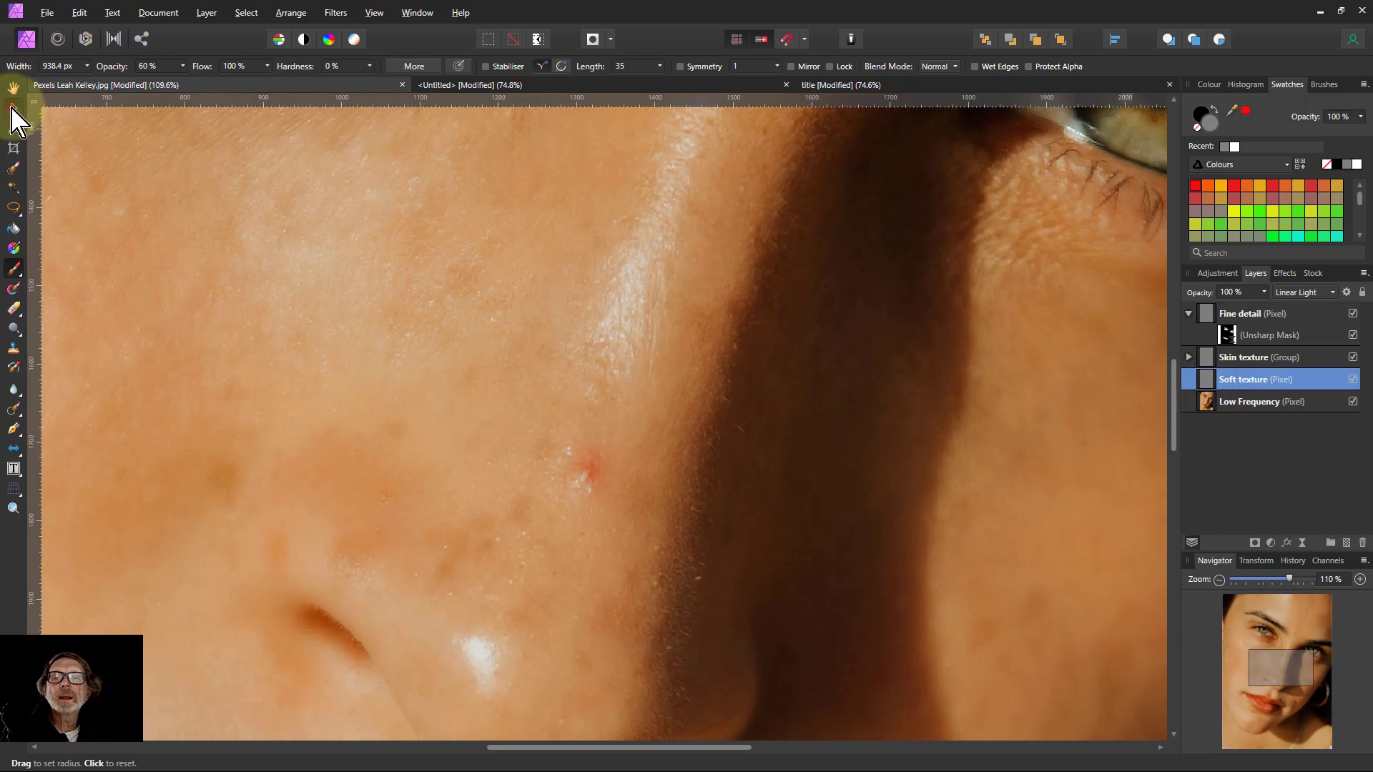
click(12, 108)
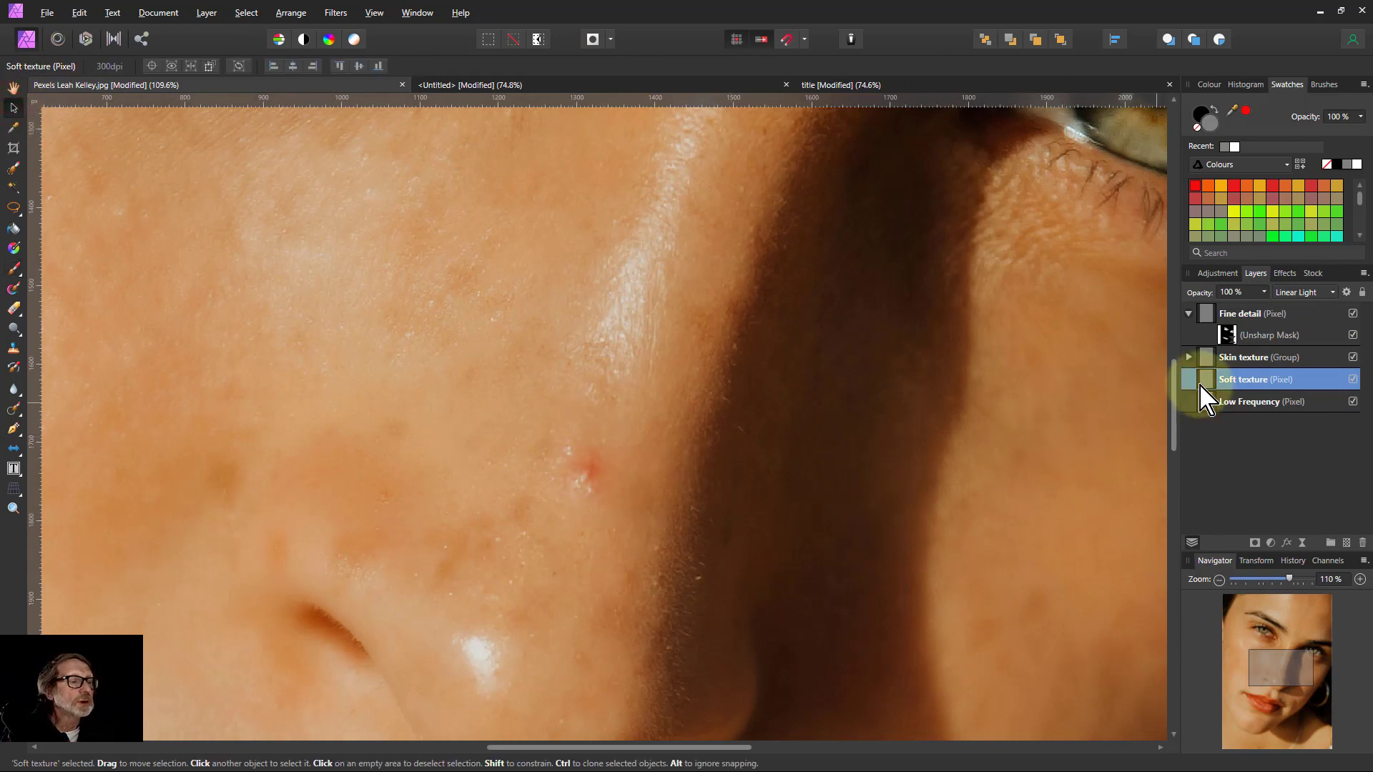
alt+click(1208, 386)
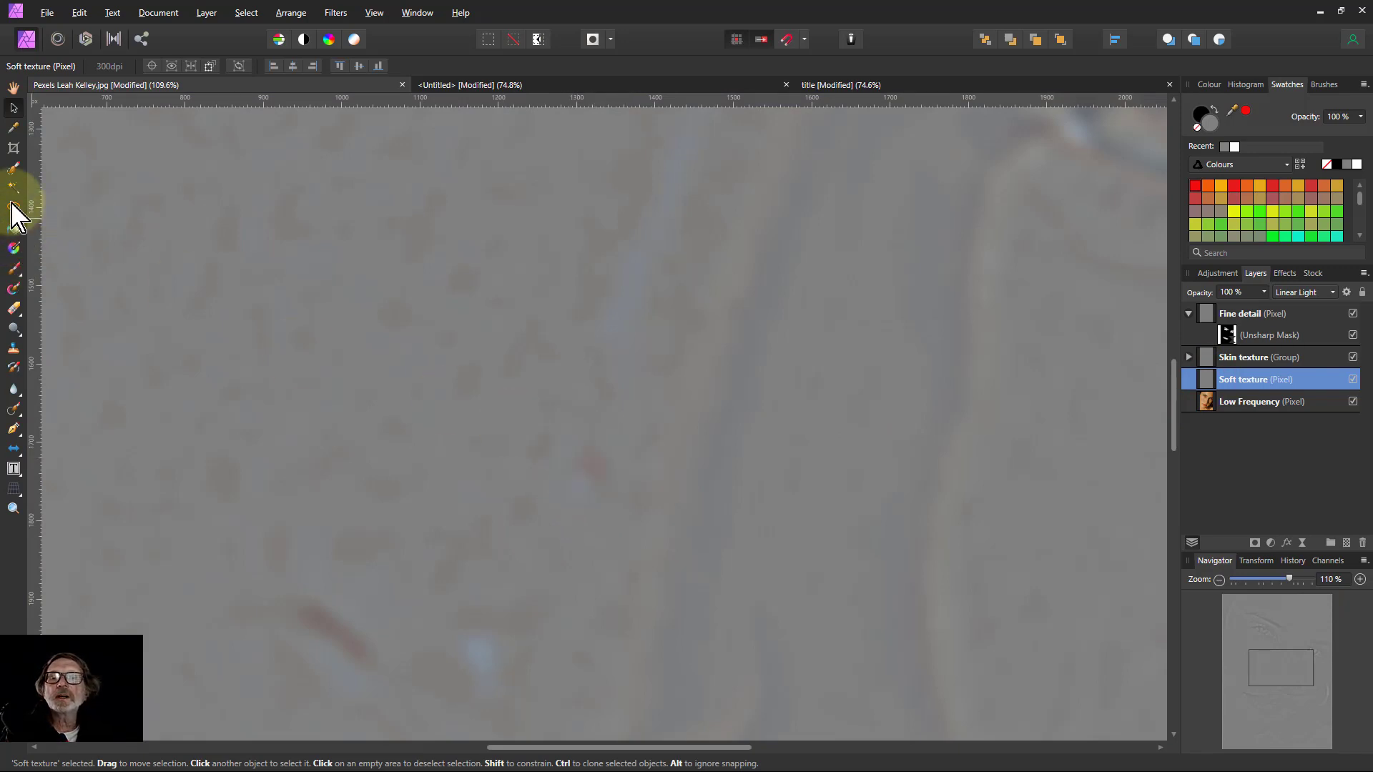
Step: Reduce the paint brush to 184.7 px and paint grey over the red blemish beside the nose on the Skin texture group's paint layer
click(13, 270)
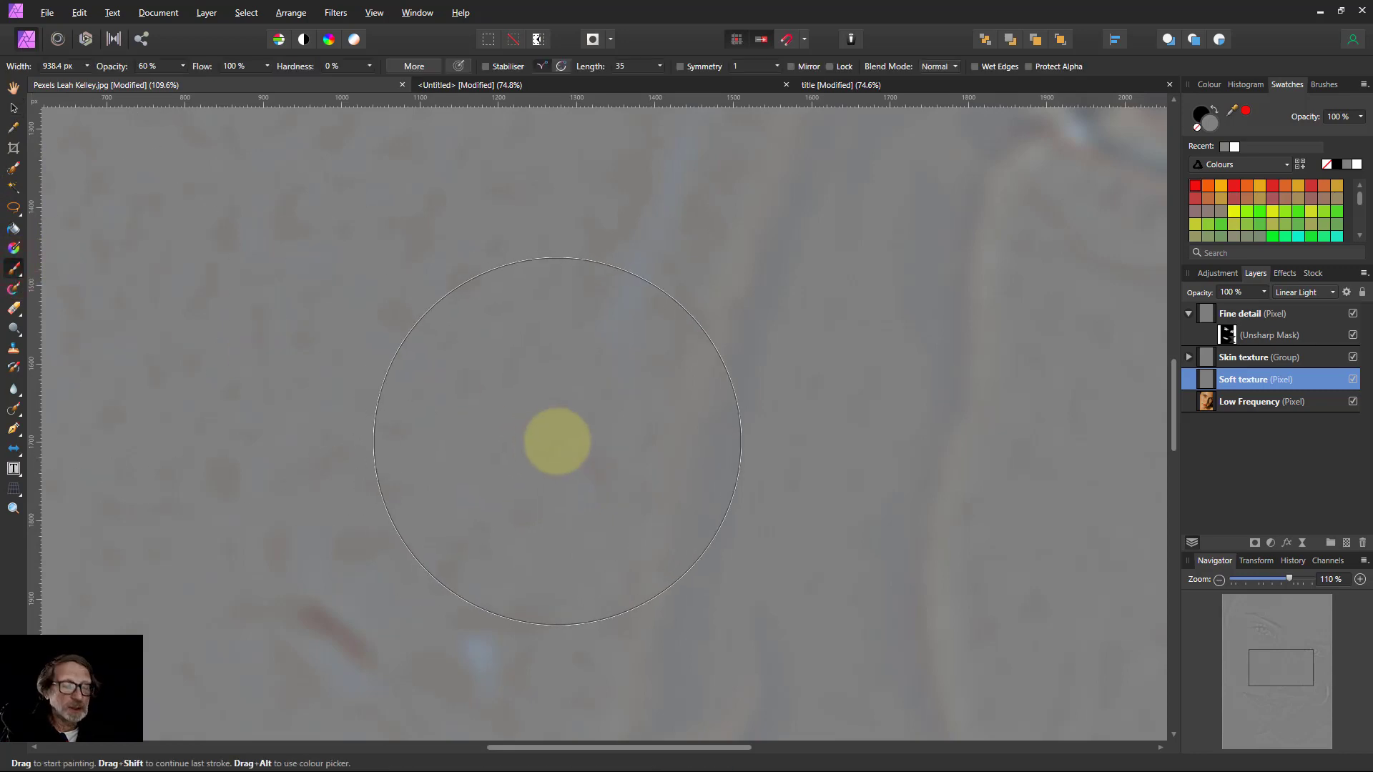
key(bracketleft)
key(bracketleft)
key(bracketleft)
key(bracketleft)
key(bracketleft)
key(bracketleft)
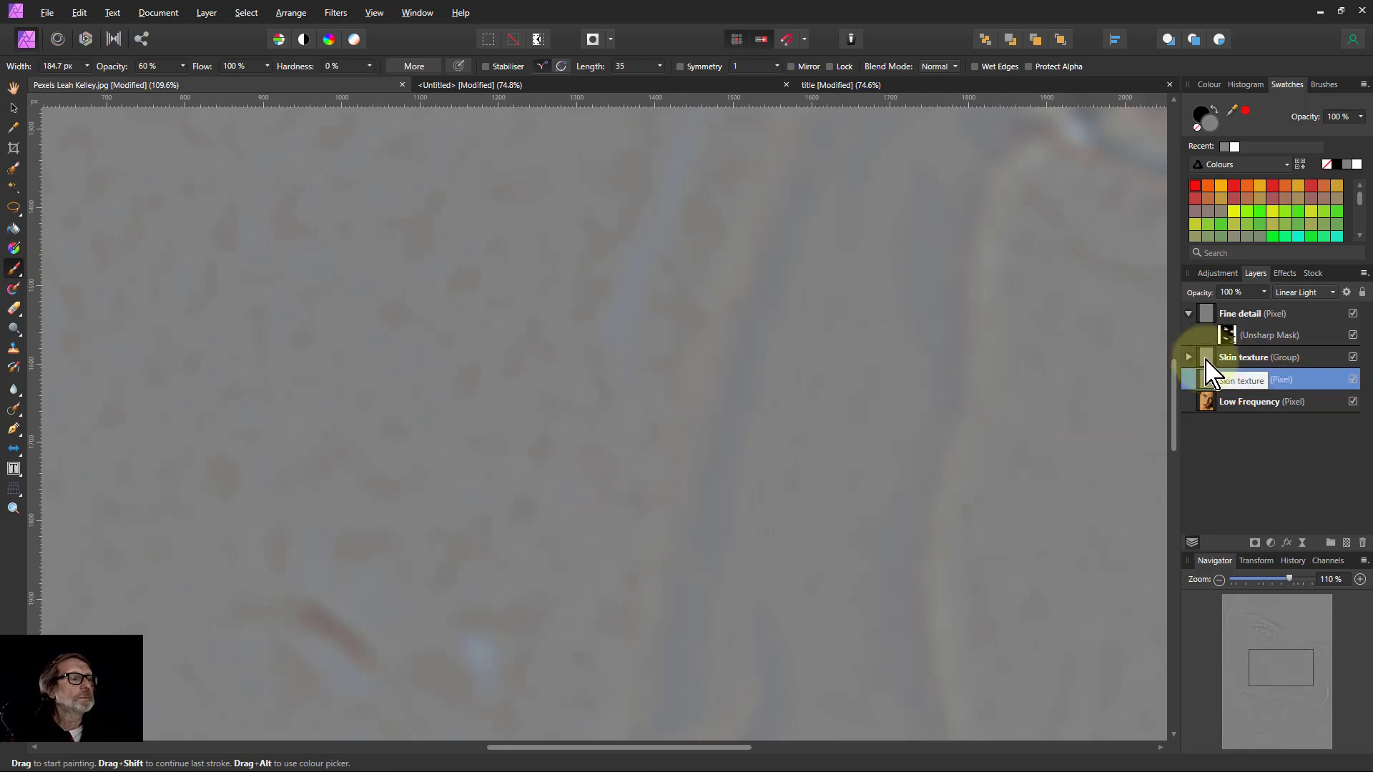
click(1208, 359)
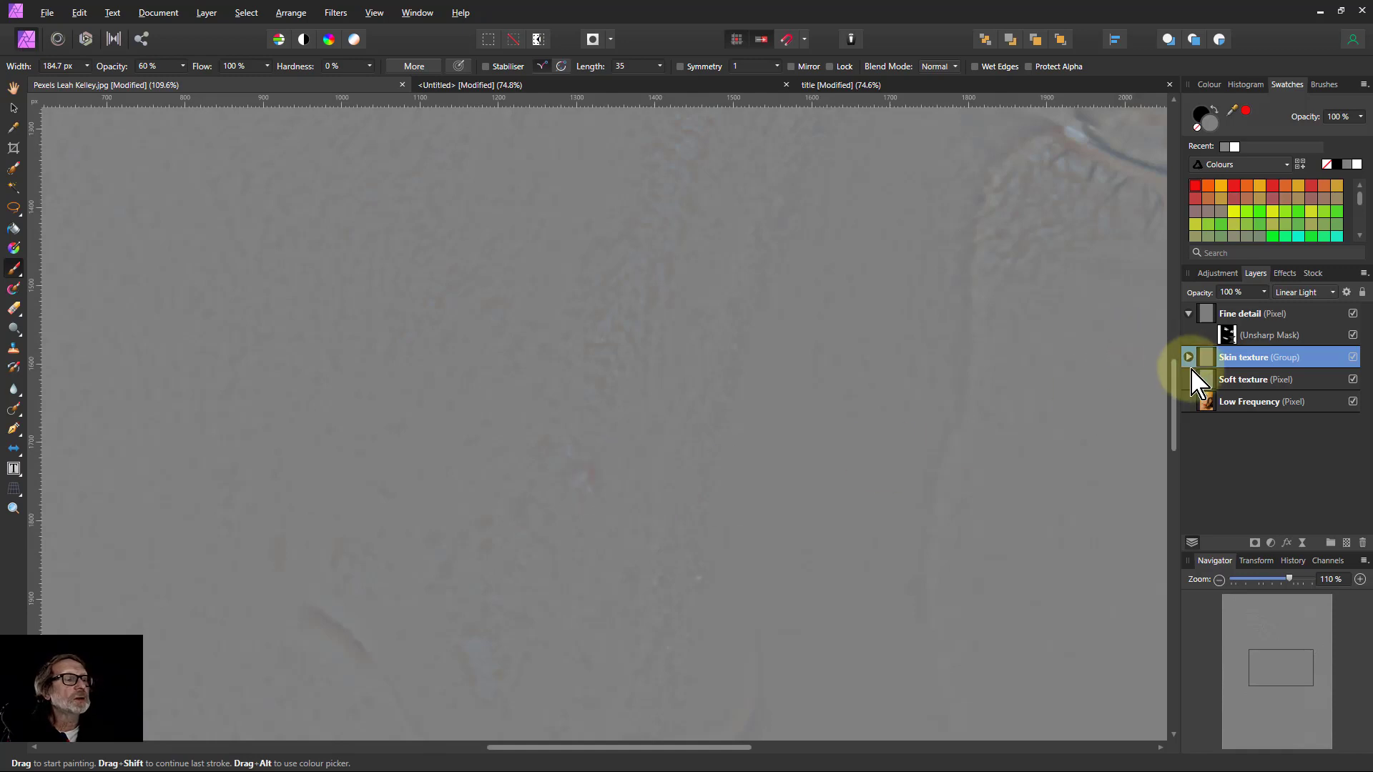
click(1189, 358)
click(1229, 380)
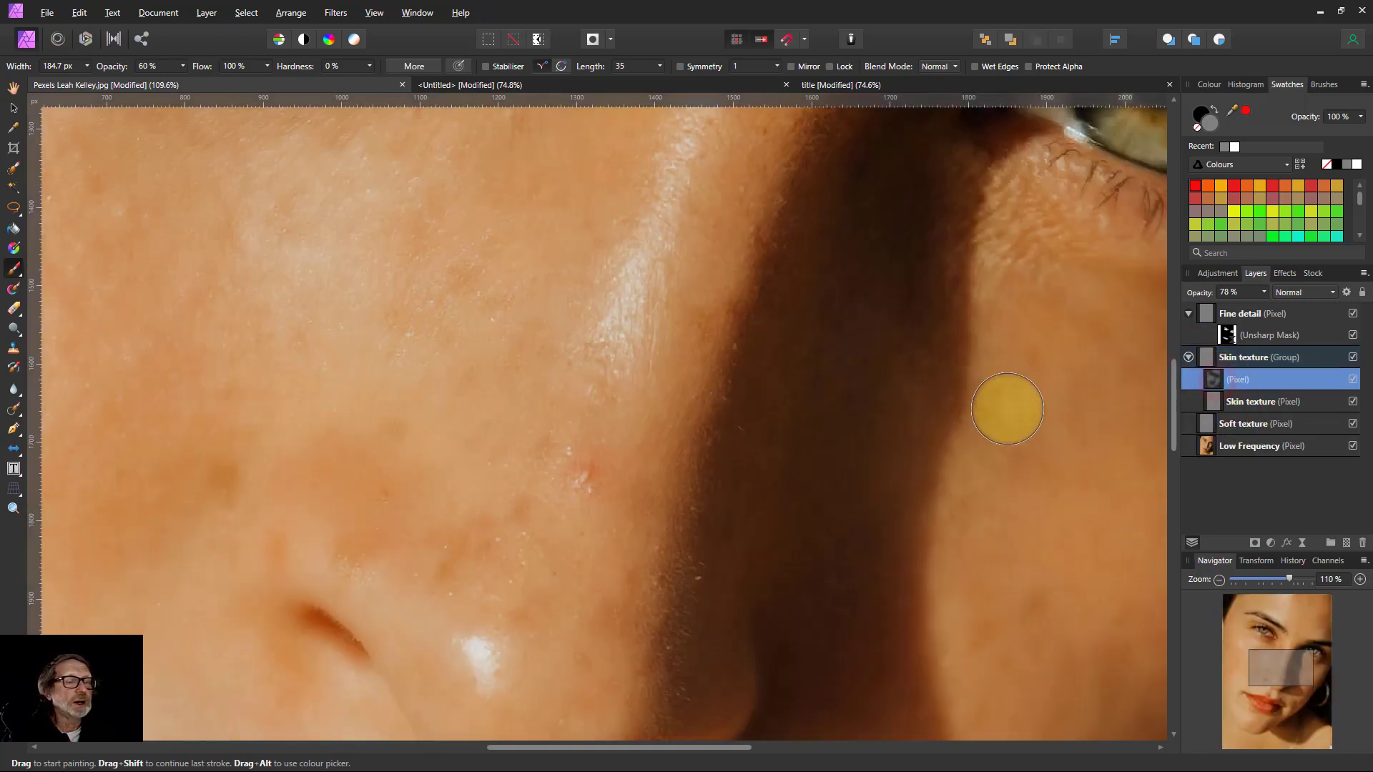
click(585, 479)
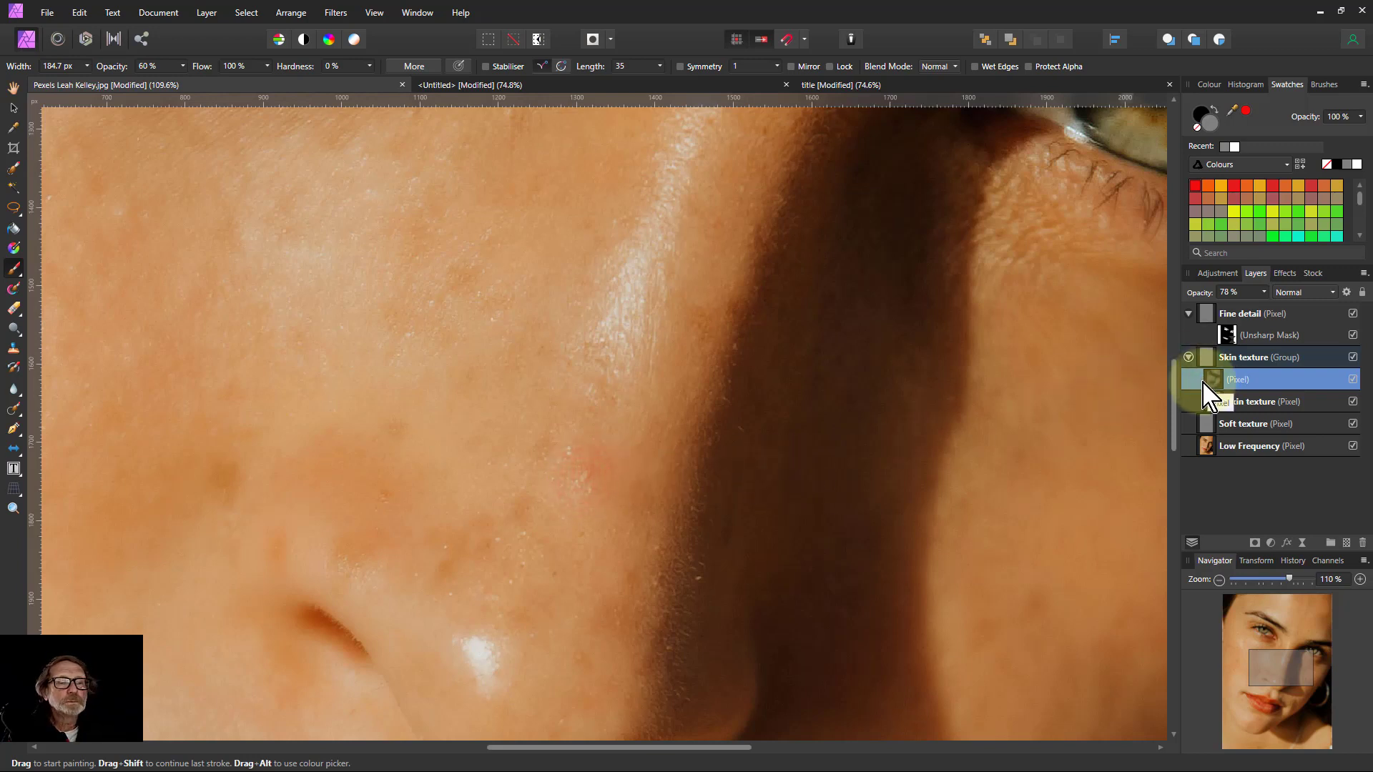
Step: Collapse the Skin texture group, view the Fine detail layer in isolation and collapse it too
drag(1203, 390, 1205, 398)
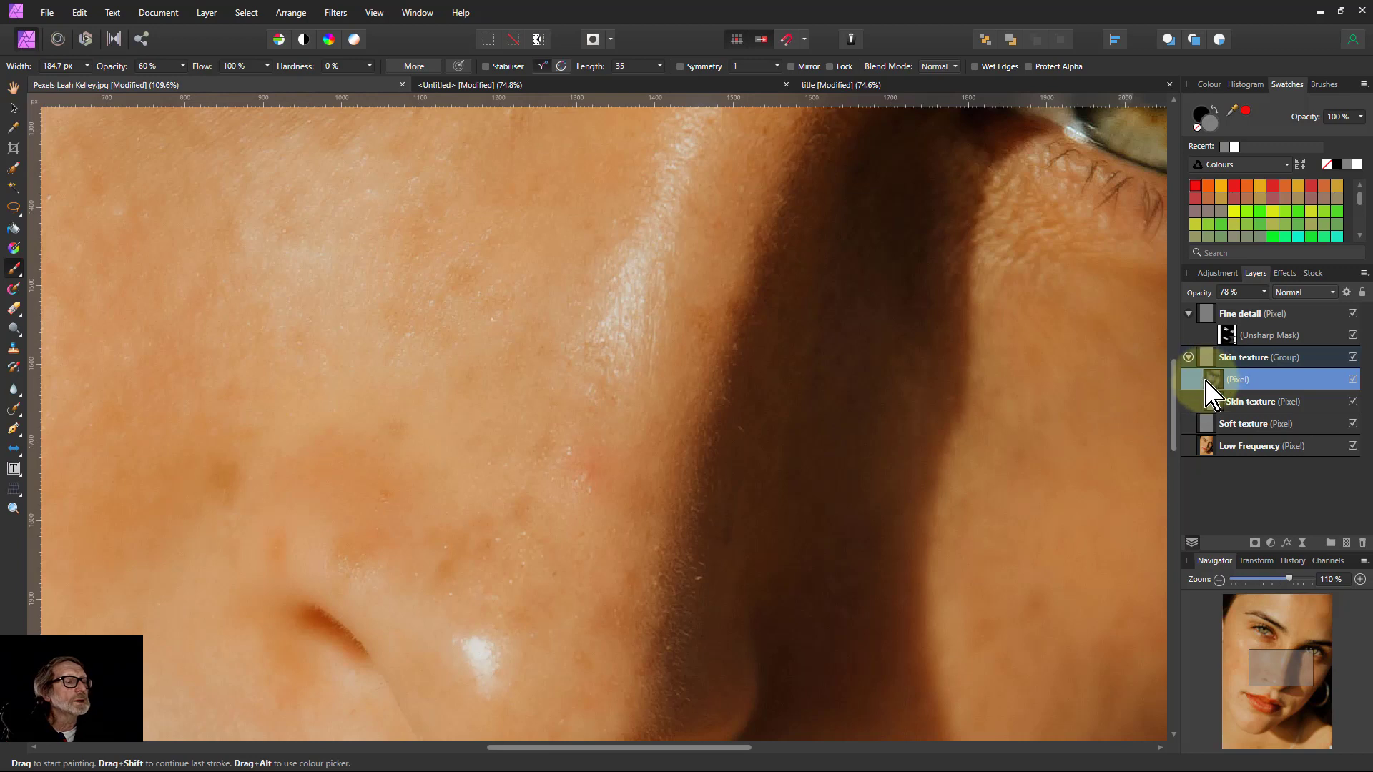
drag(1214, 392, 1190, 372)
click(1188, 358)
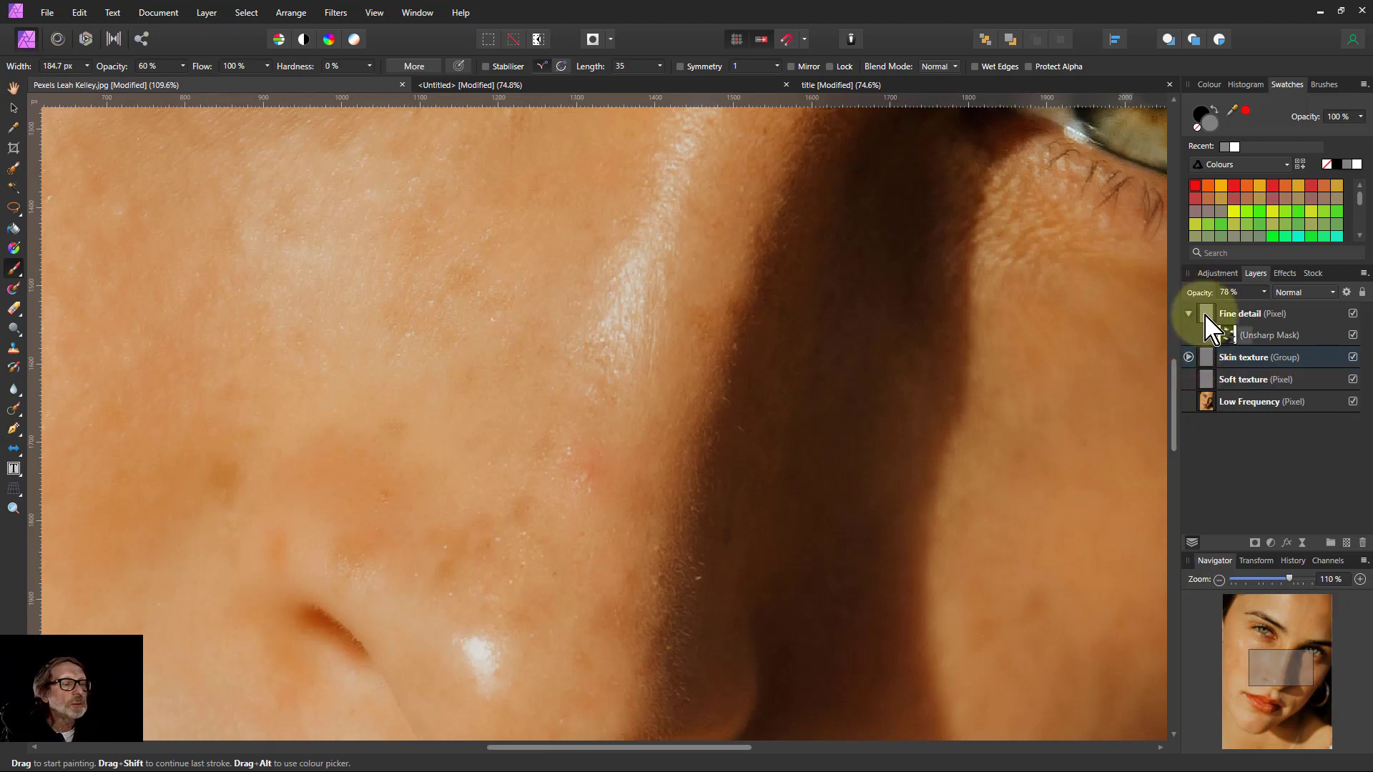
alt+click(1205, 316)
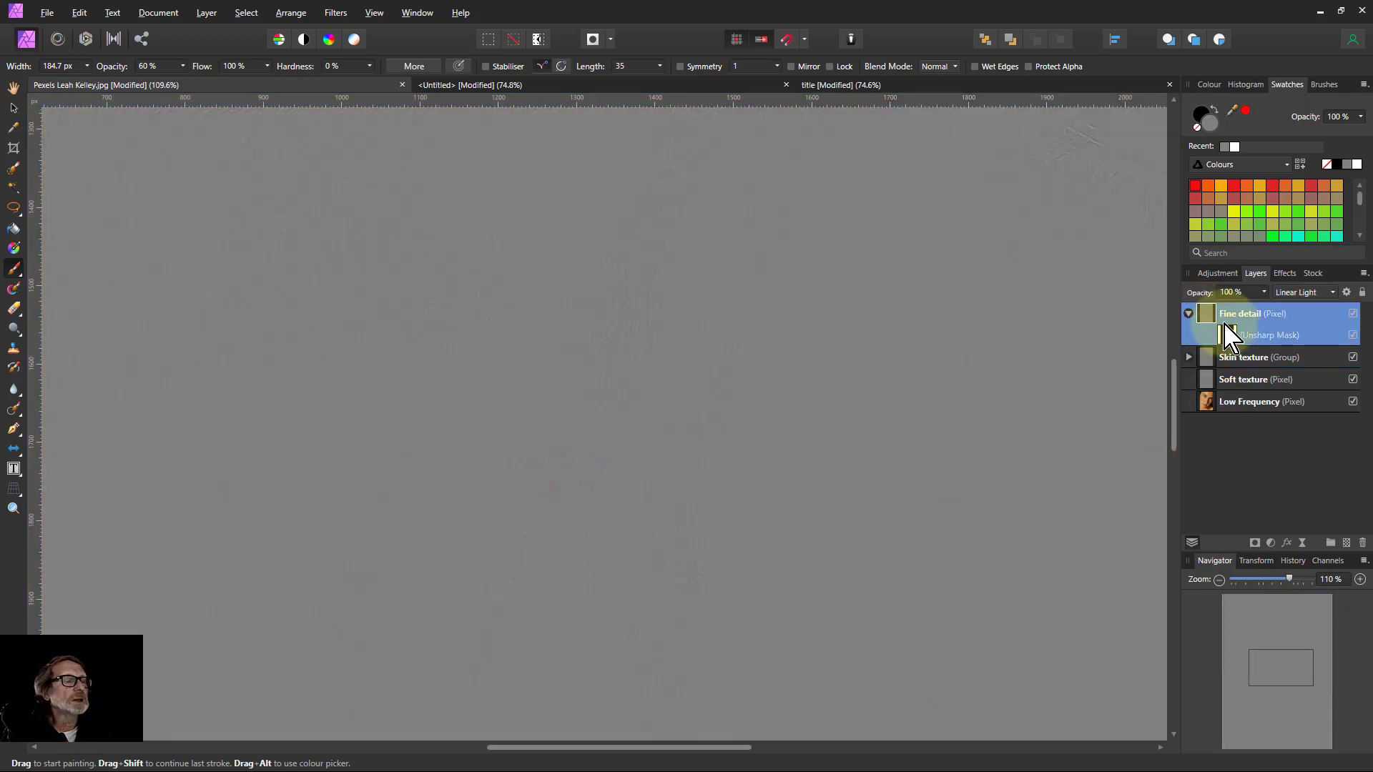
click(1188, 314)
Step: Isolate the Low Frequency layer, inpaint the reddish spot beside the nose with the 128.6 px Inpainting Brush, and return to the full image
click(1215, 381)
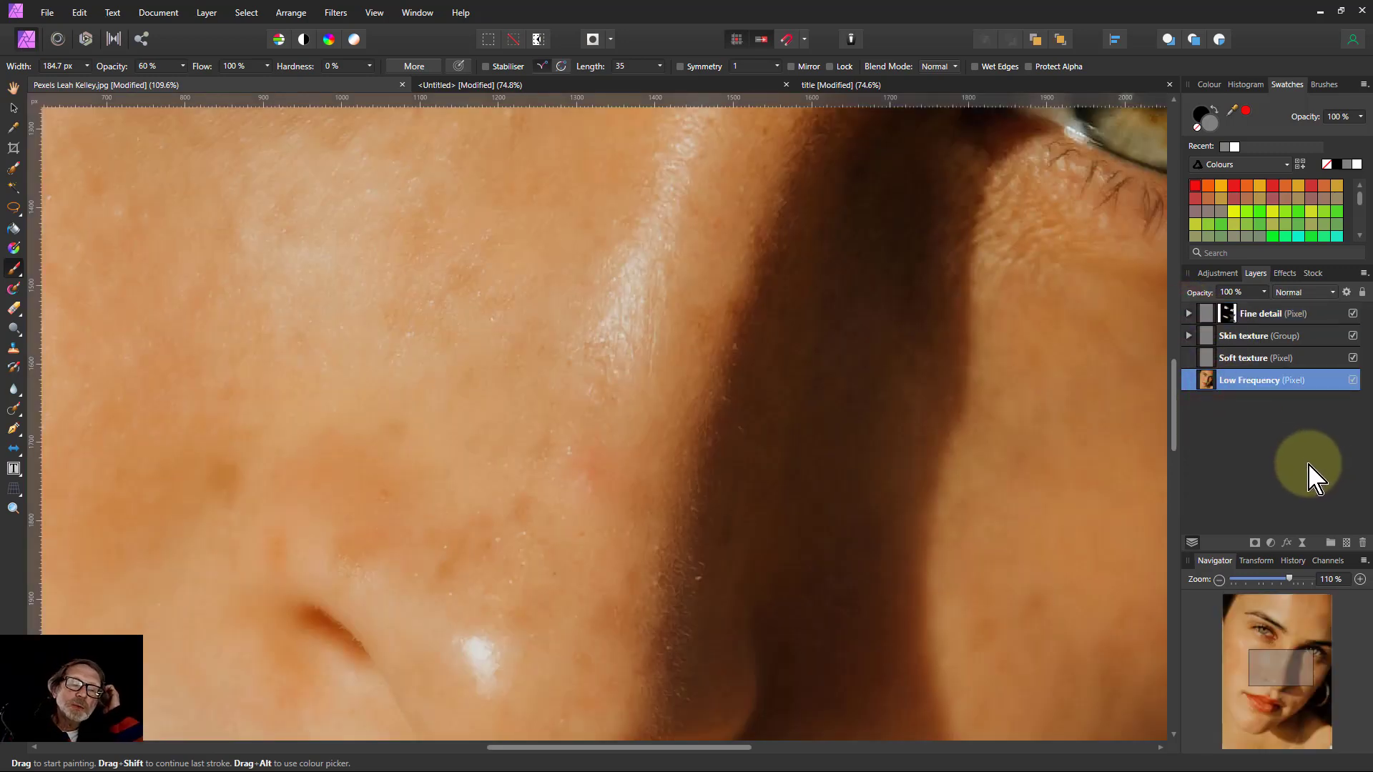
alt+click(1204, 385)
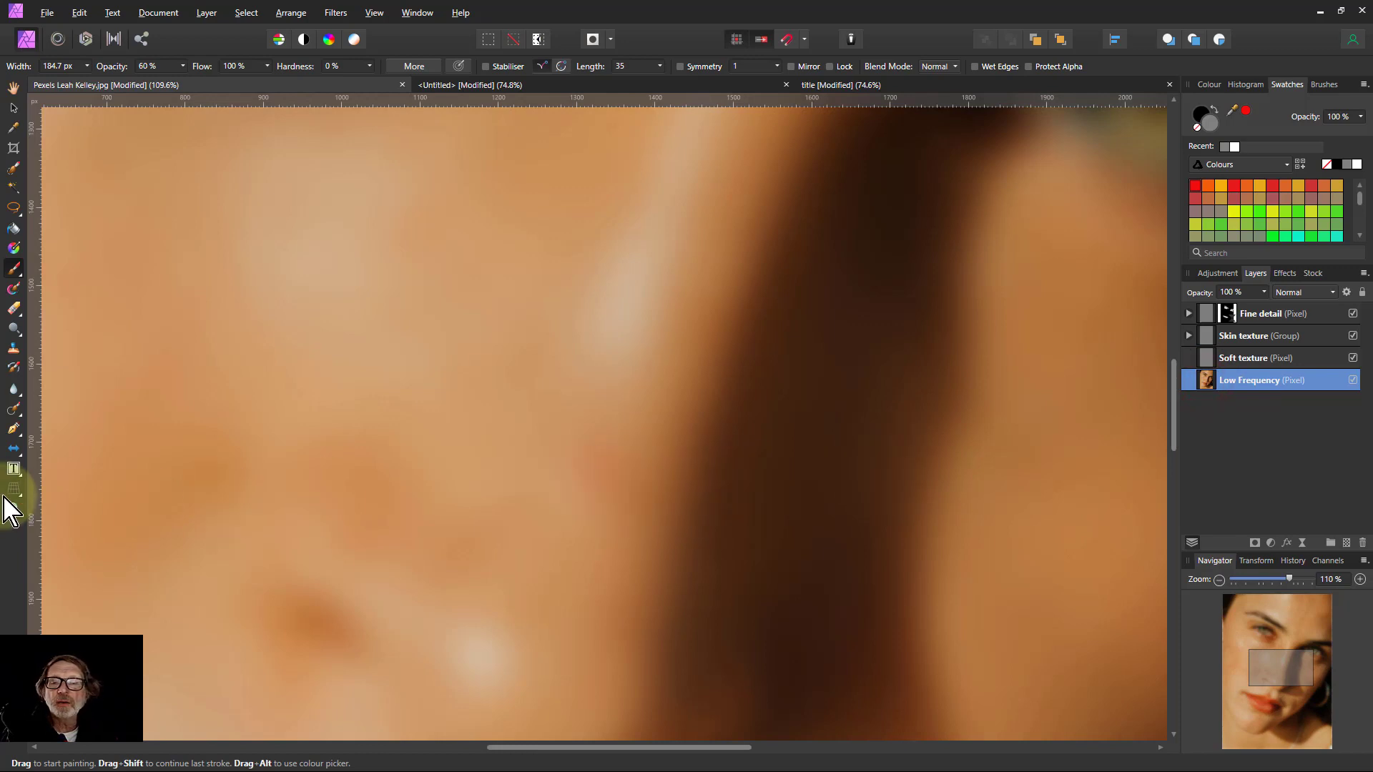
click(14, 409)
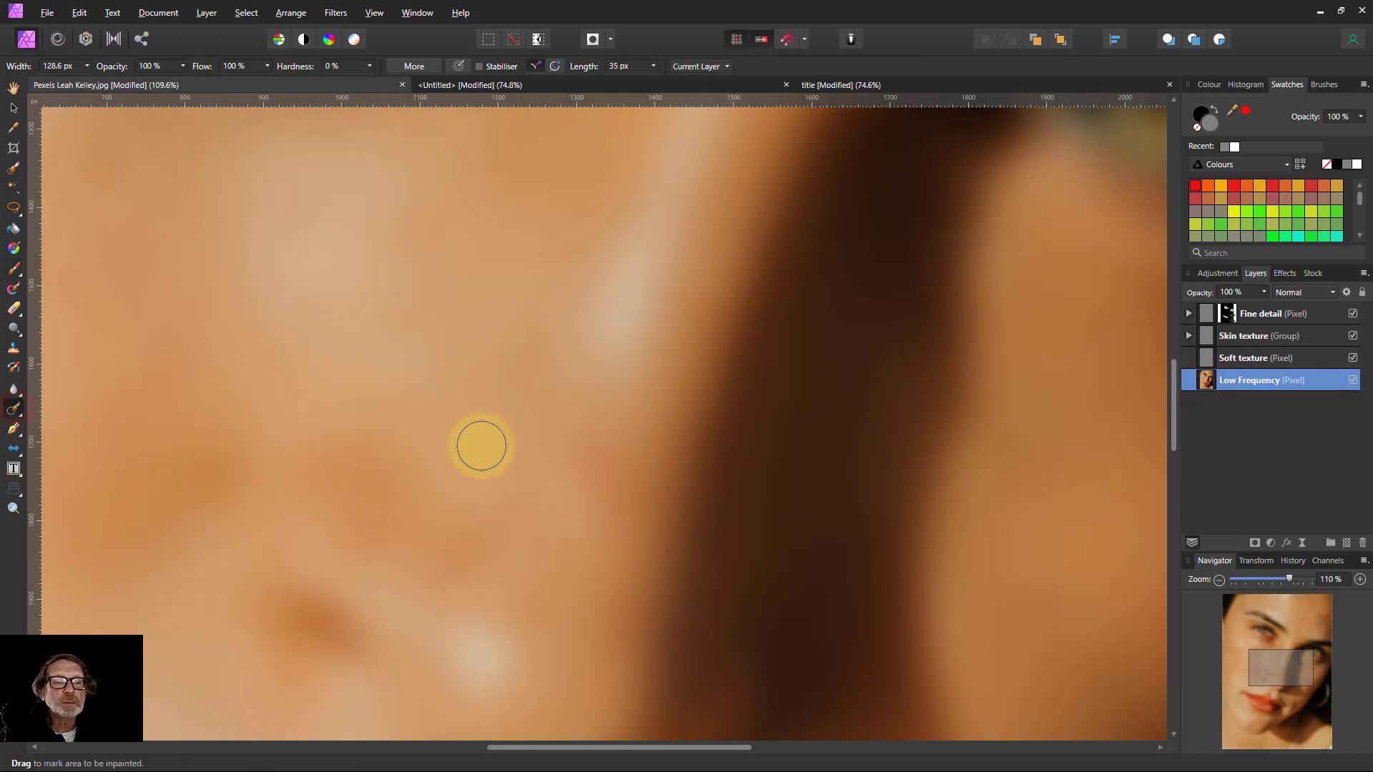
click(583, 465)
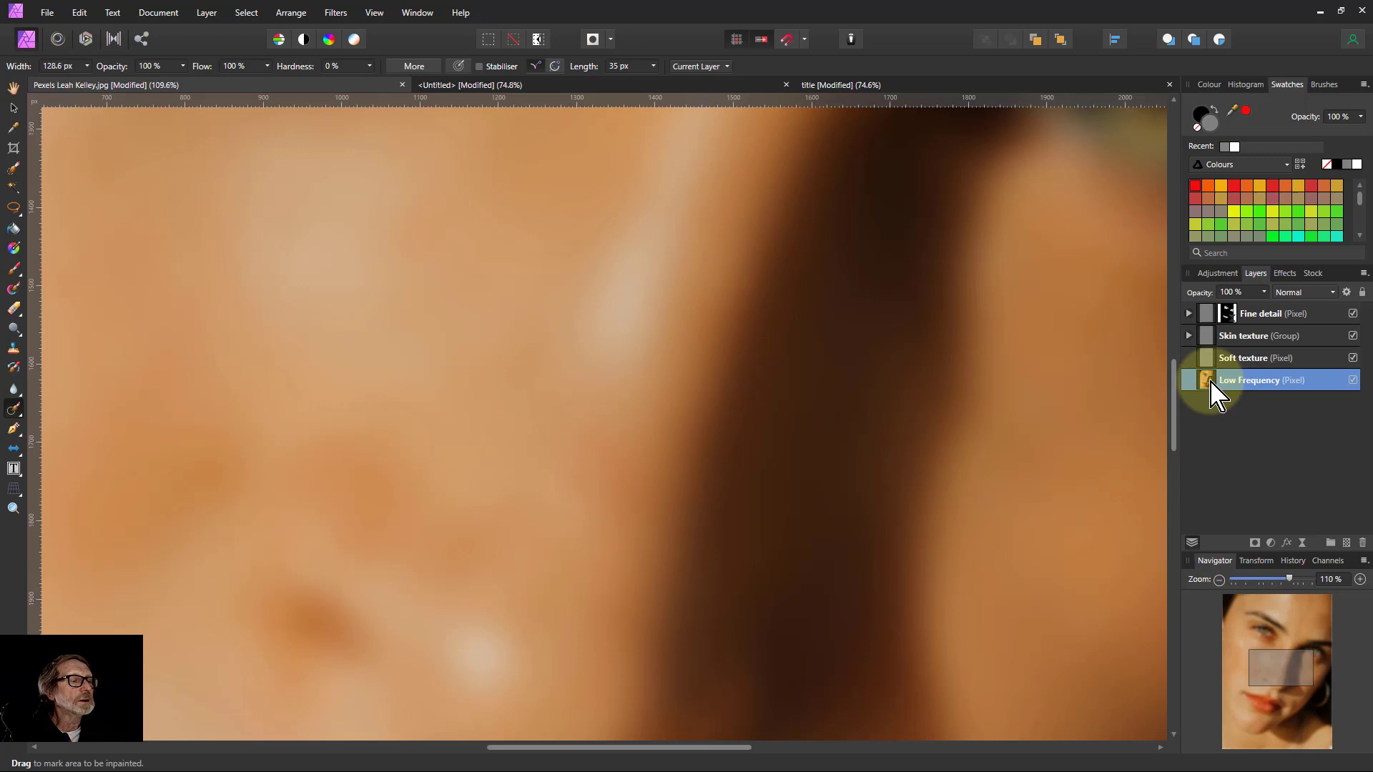
click(1215, 314)
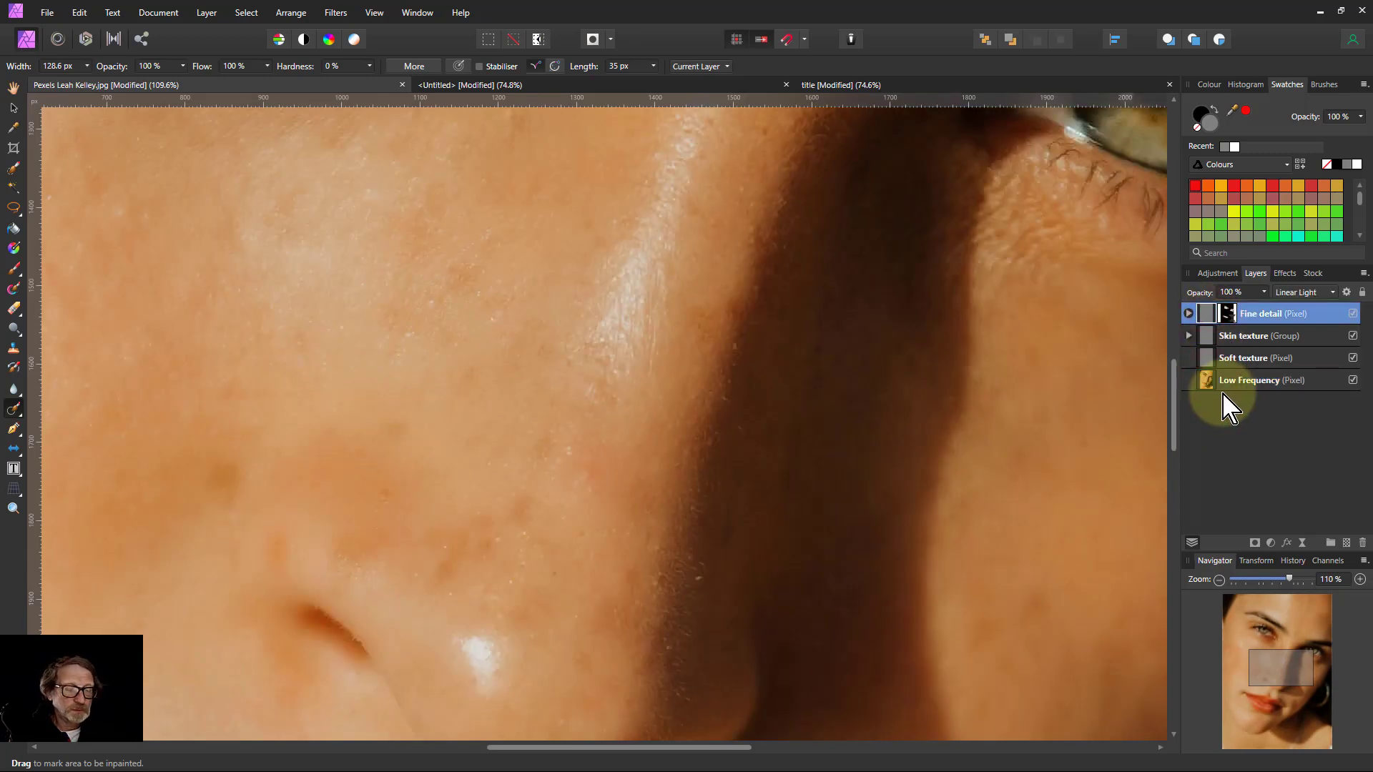
Step: Fit the whole portrait in view and hide the Fine detail, Skin texture and Soft texture layers
key(ctrl+0)
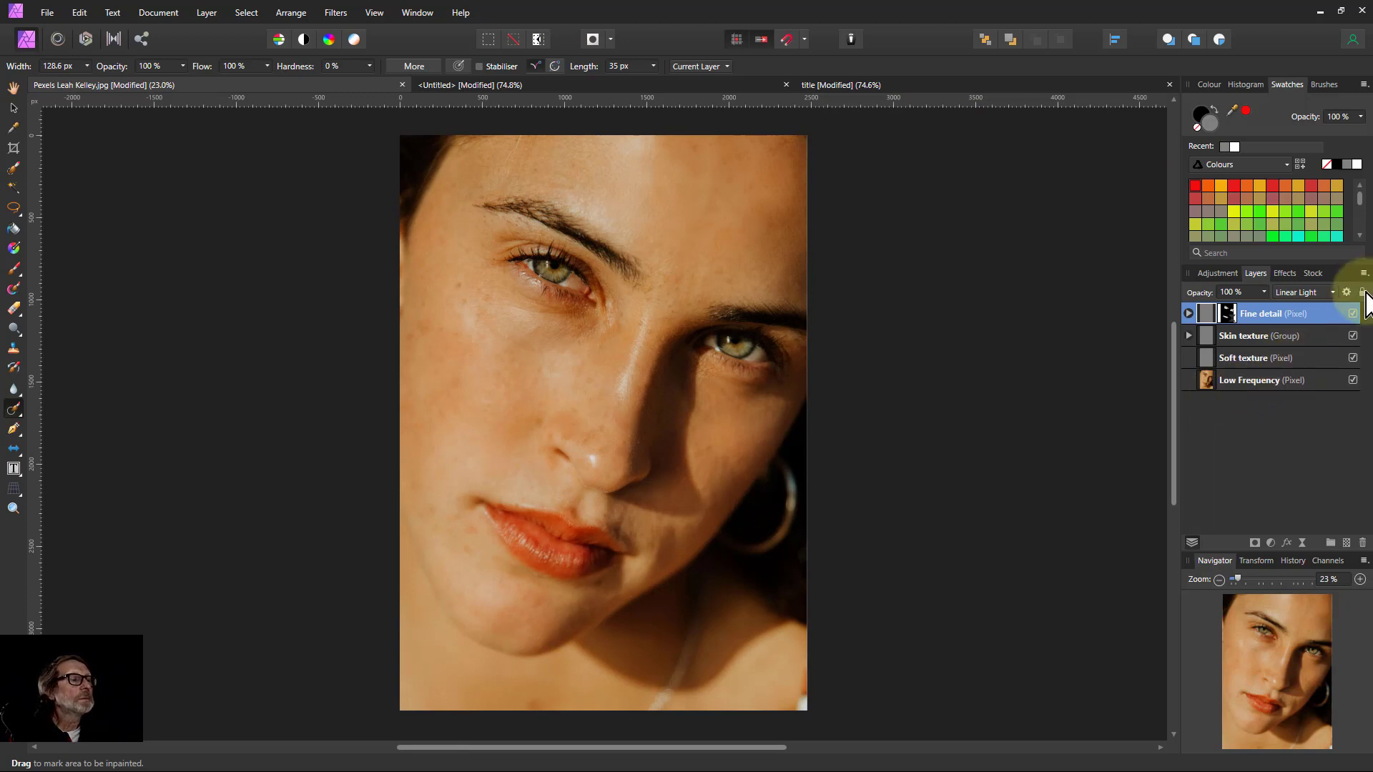
click(1353, 313)
click(1352, 357)
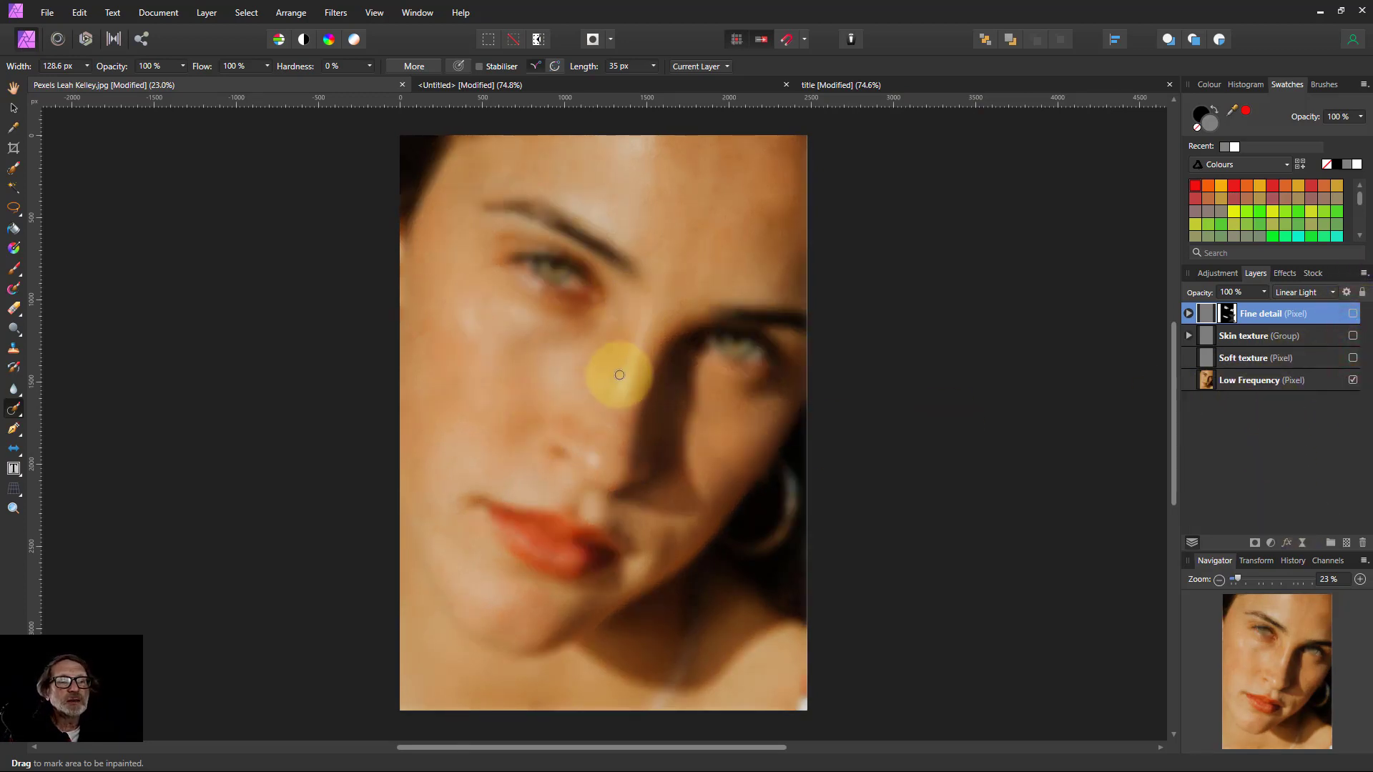
Step: Apply a Frequency Separation with a 47.4 px radius to the Low Frequency layer and rename the new High Frequency layer to "Shine"
click(1224, 381)
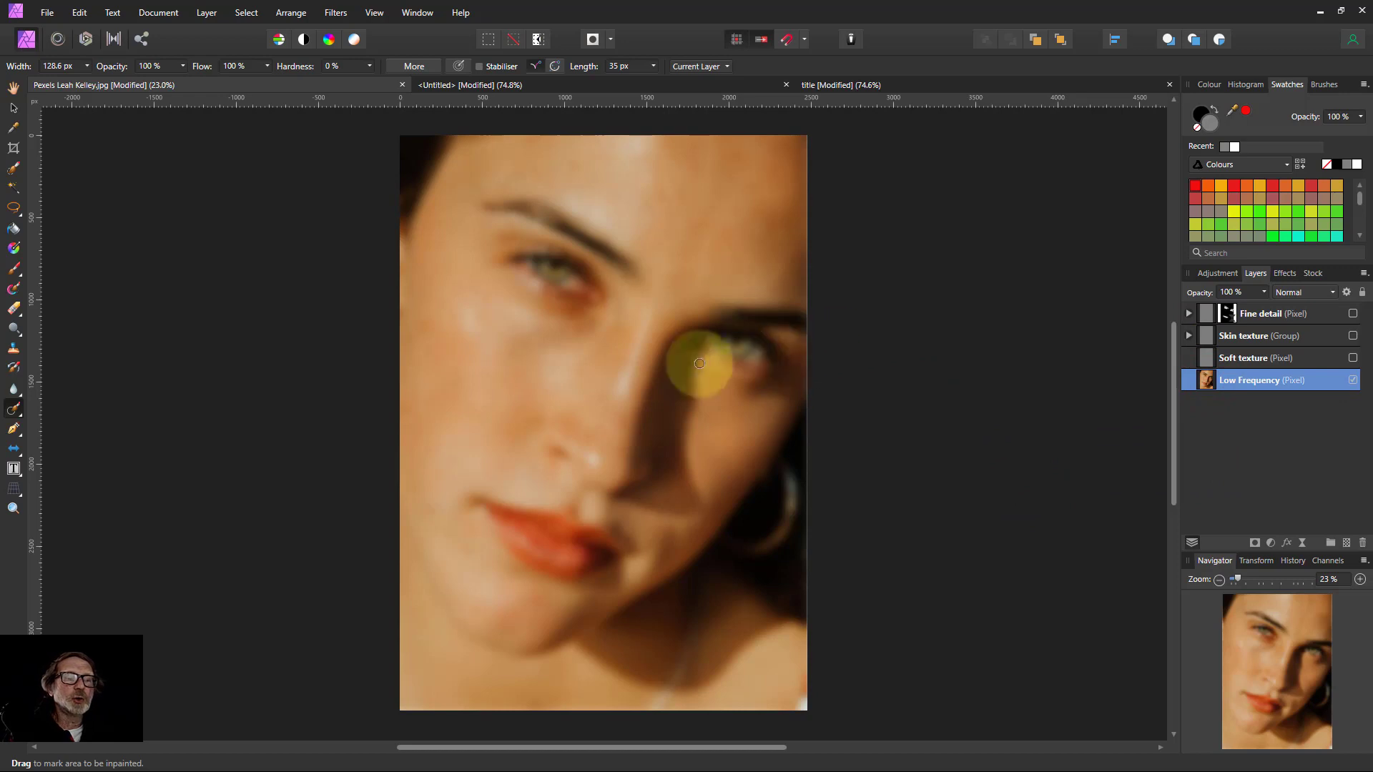
click(335, 13)
click(377, 142)
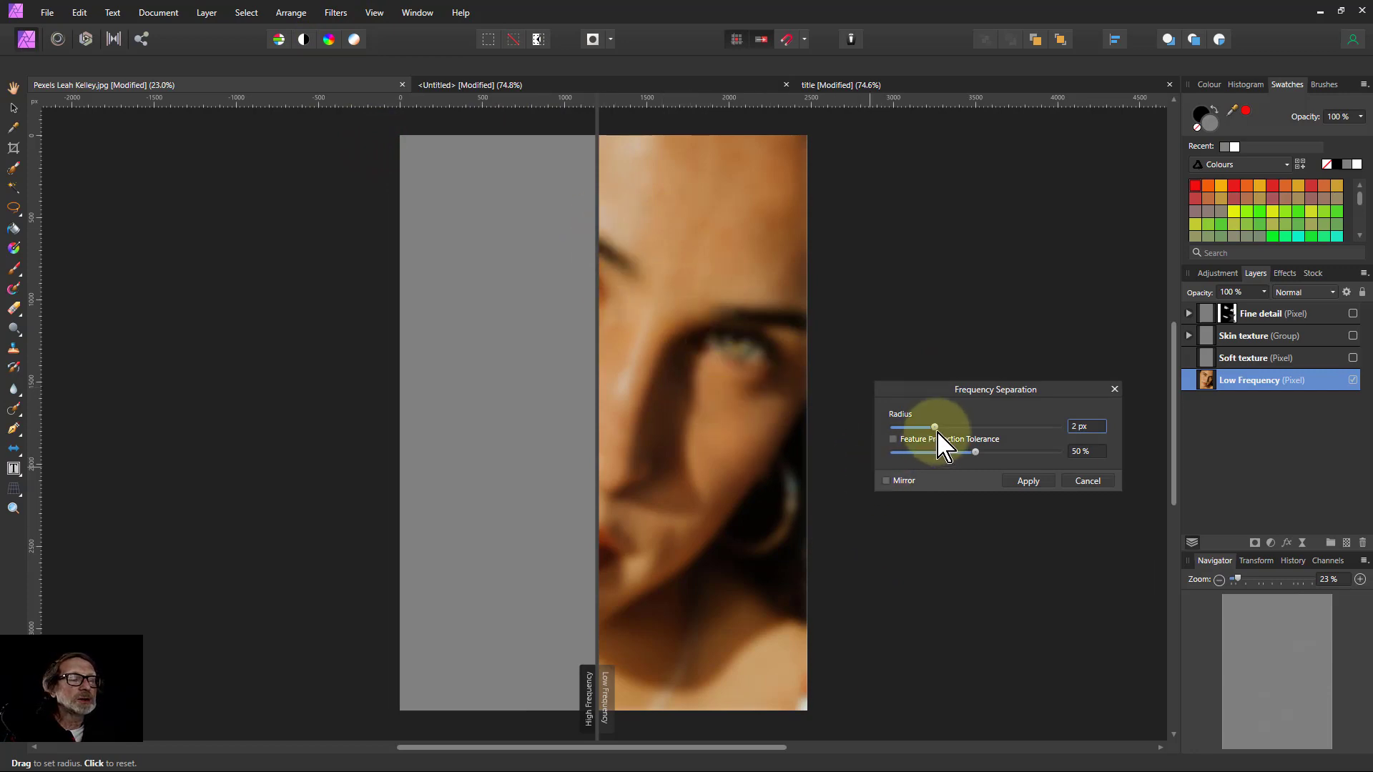
drag(943, 427, 1022, 427)
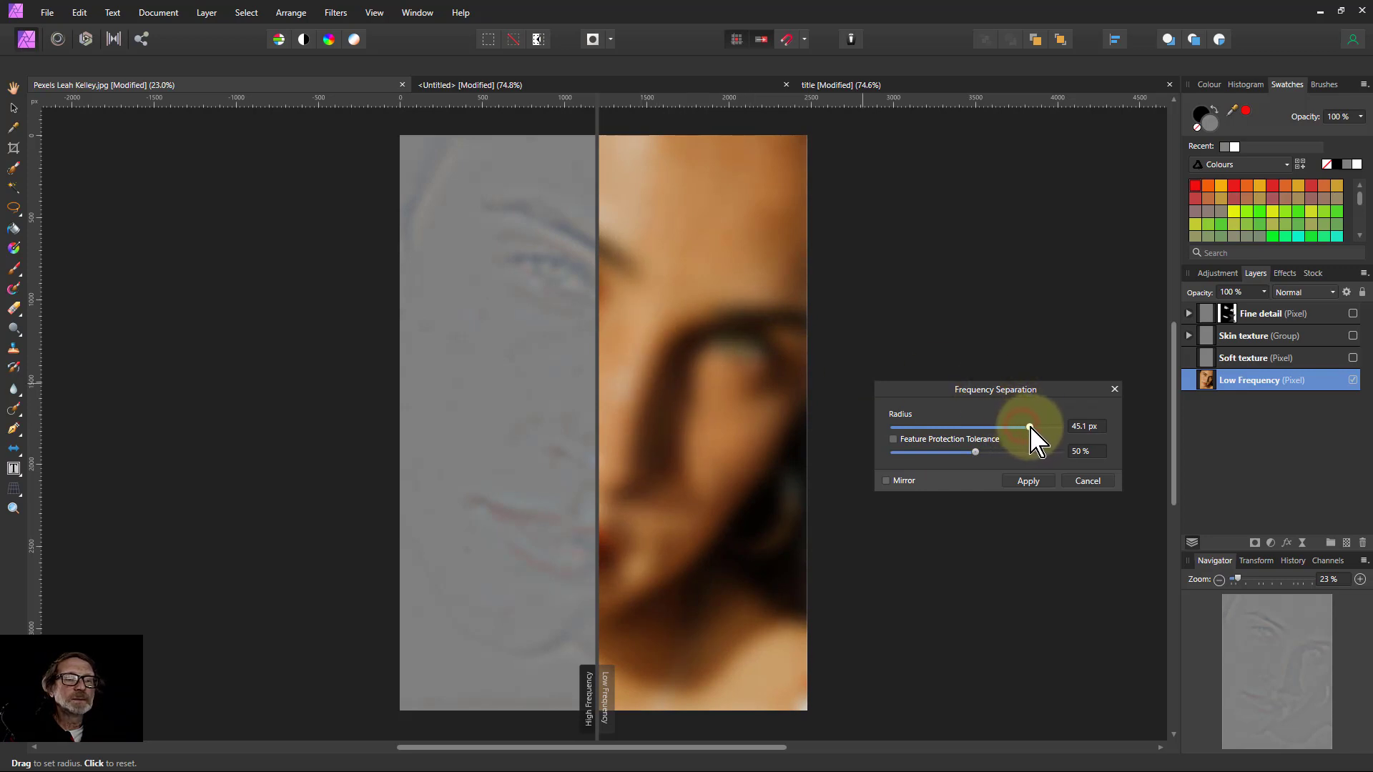
drag(1033, 427, 1035, 427)
drag(599, 496, 512, 457)
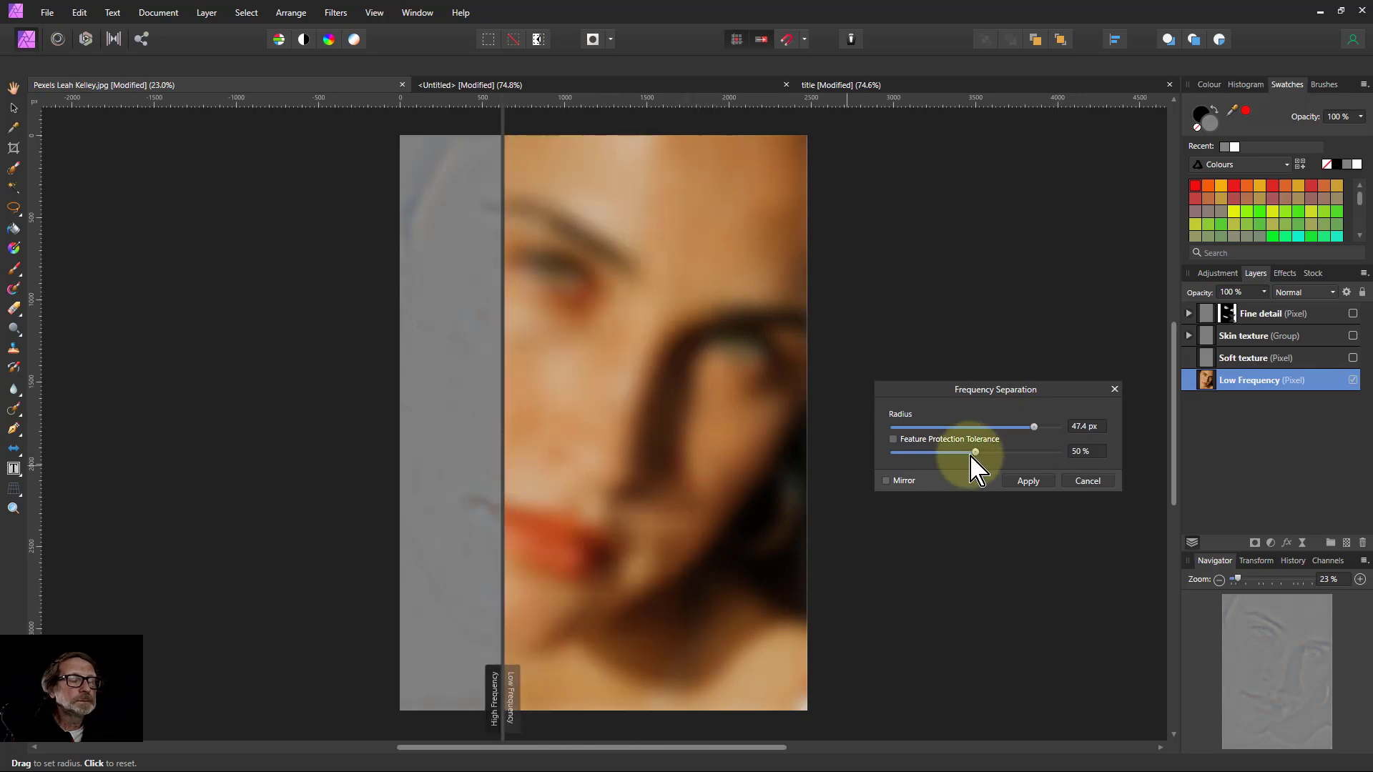
click(1029, 484)
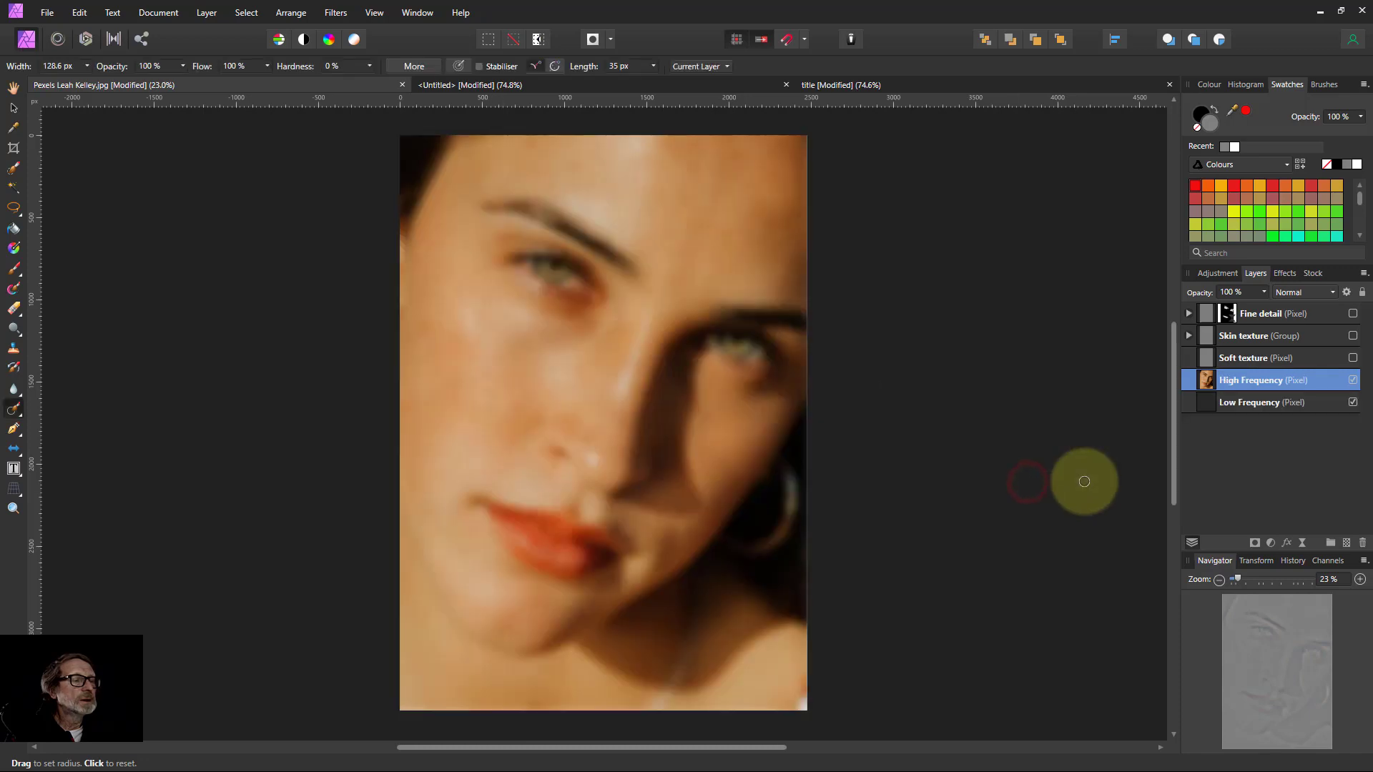
double_click(1271, 389)
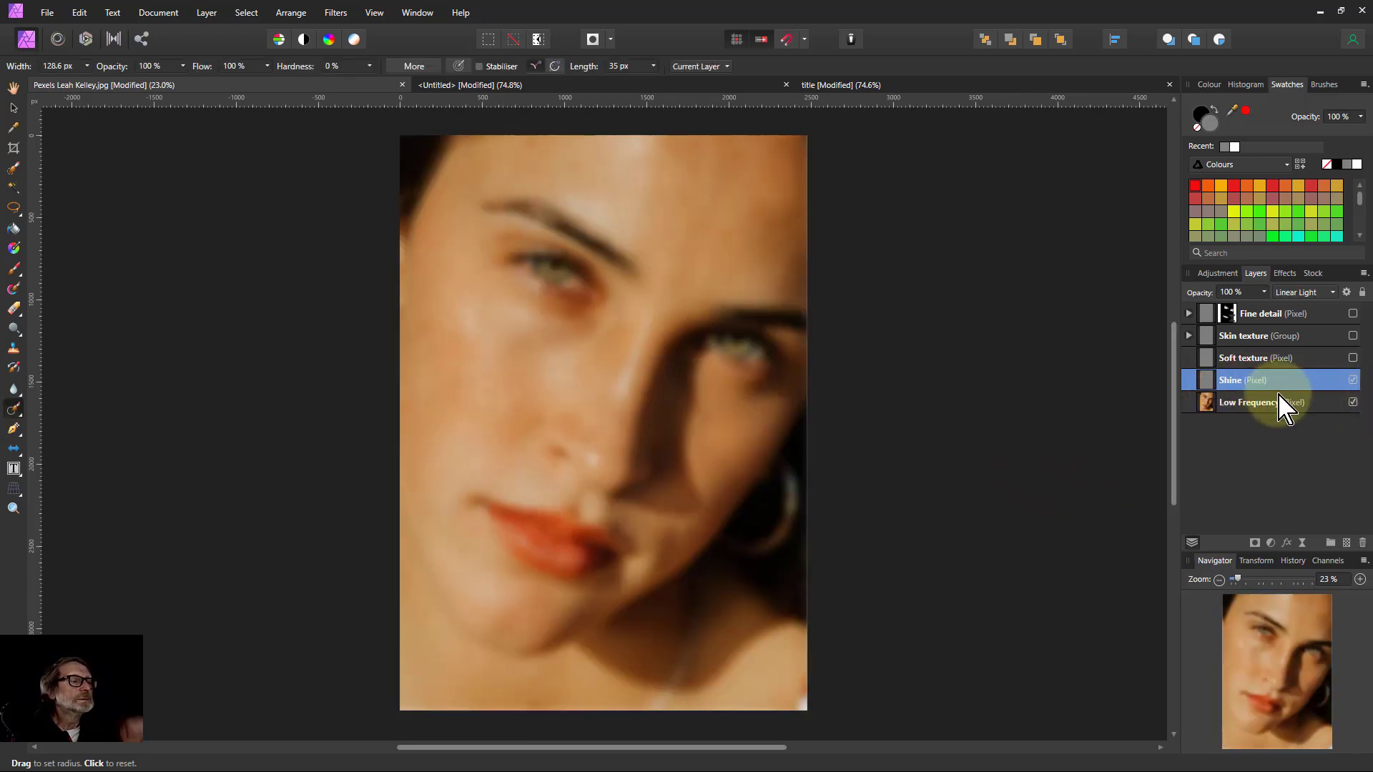
Step: Show the Soft texture, Skin texture and Fine detail layers again
click(1353, 359)
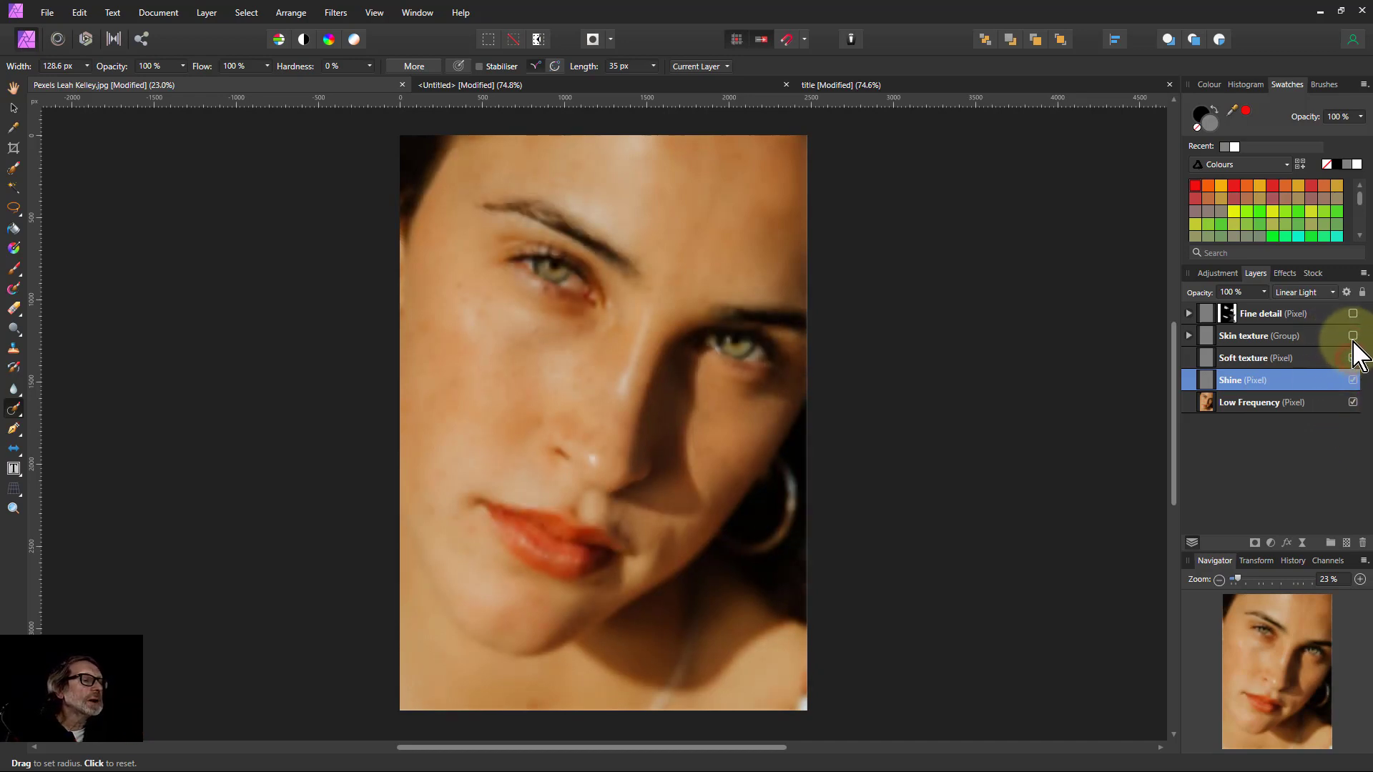
click(1352, 338)
click(1353, 314)
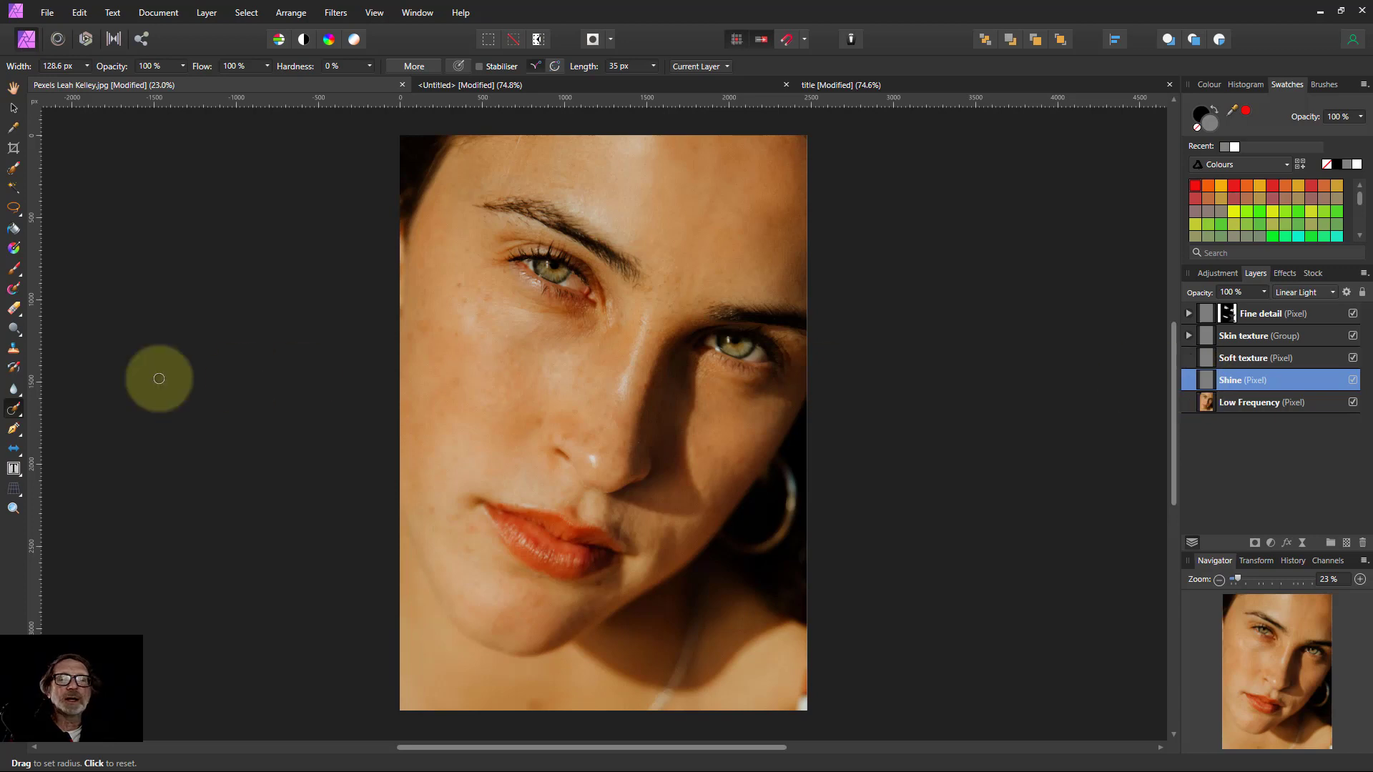
Step: Set the 323.1 px paint brush to 100% opacity and paint grey over the highlights on the nose bridge and tip on the Shine layer
click(13, 269)
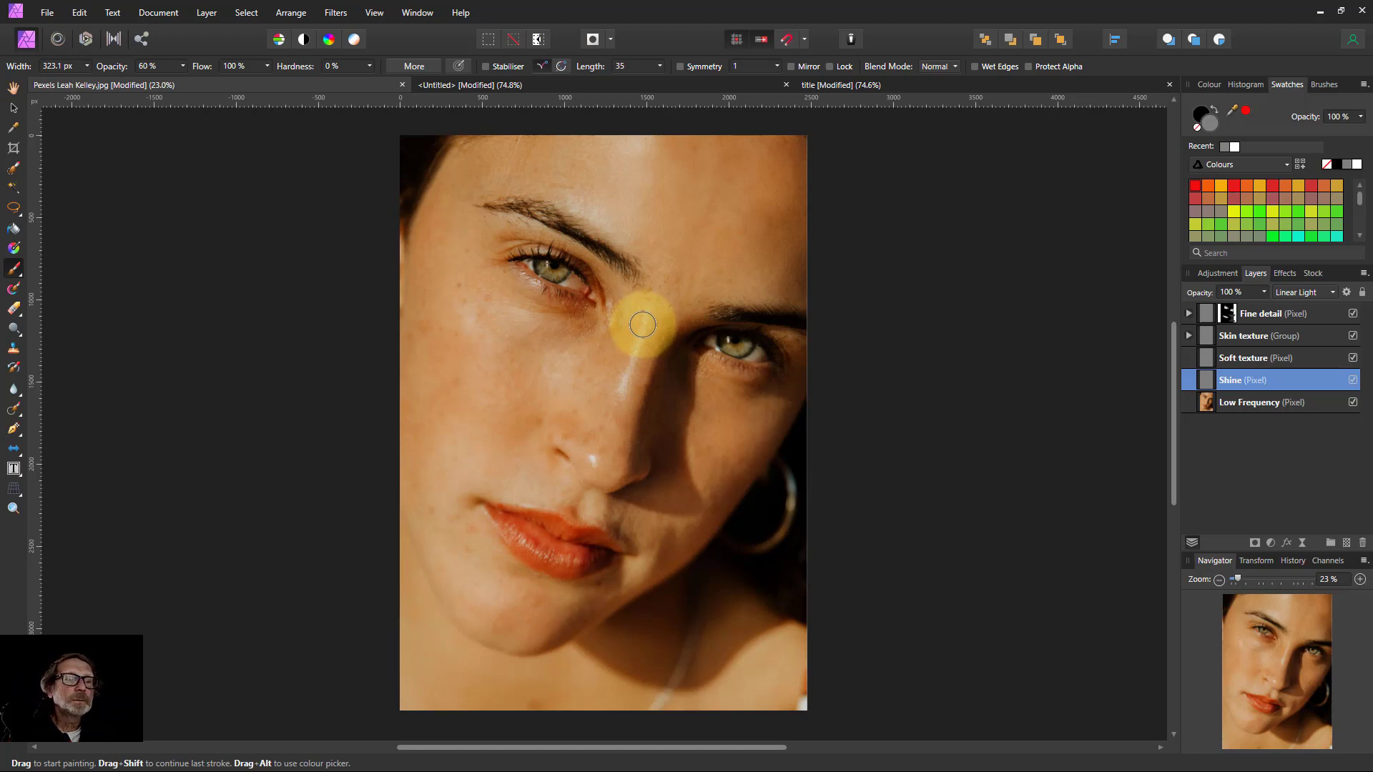
drag(184, 68, 254, 89)
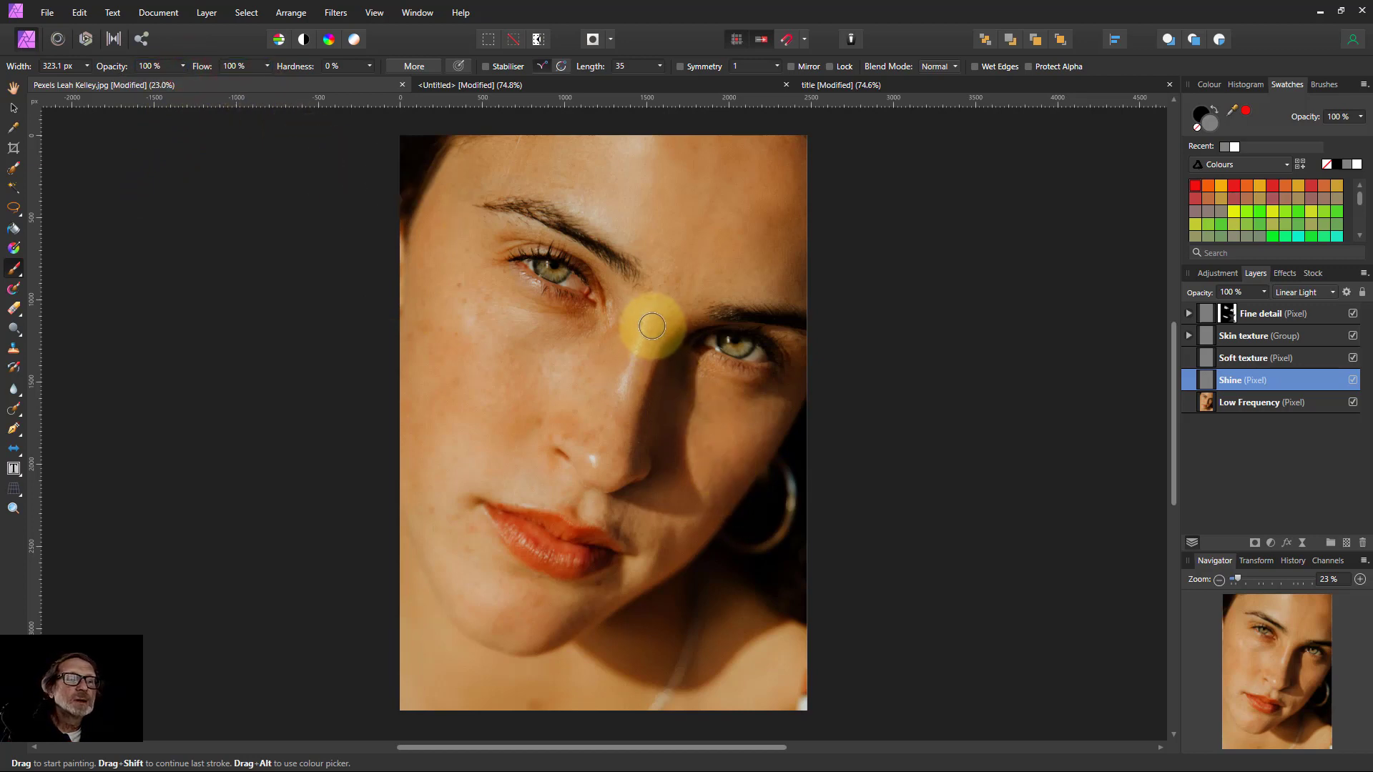
drag(646, 327, 618, 396)
mouse_move(590, 450)
mouse_down()
mouse_move(642, 456)
mouse_move(612, 470)
mouse_up()
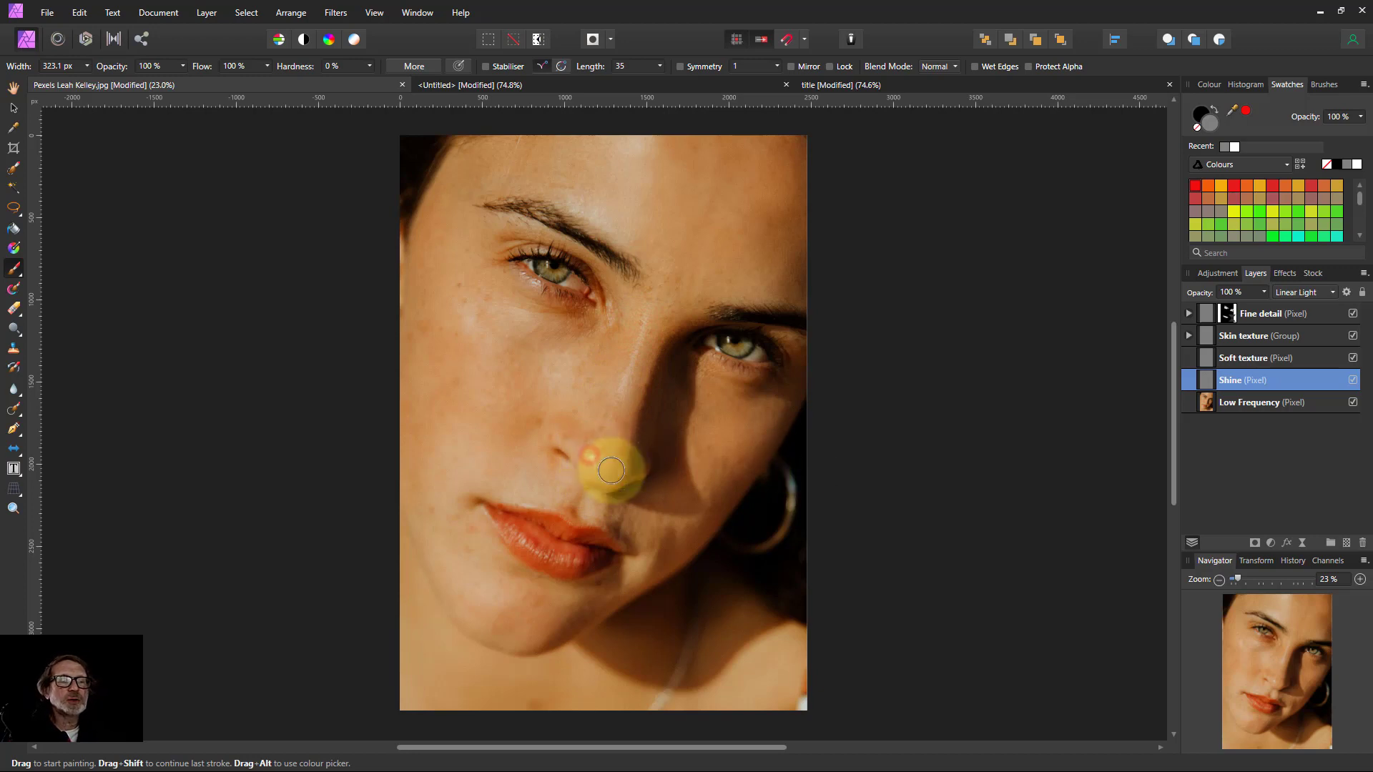
drag(629, 333, 623, 404)
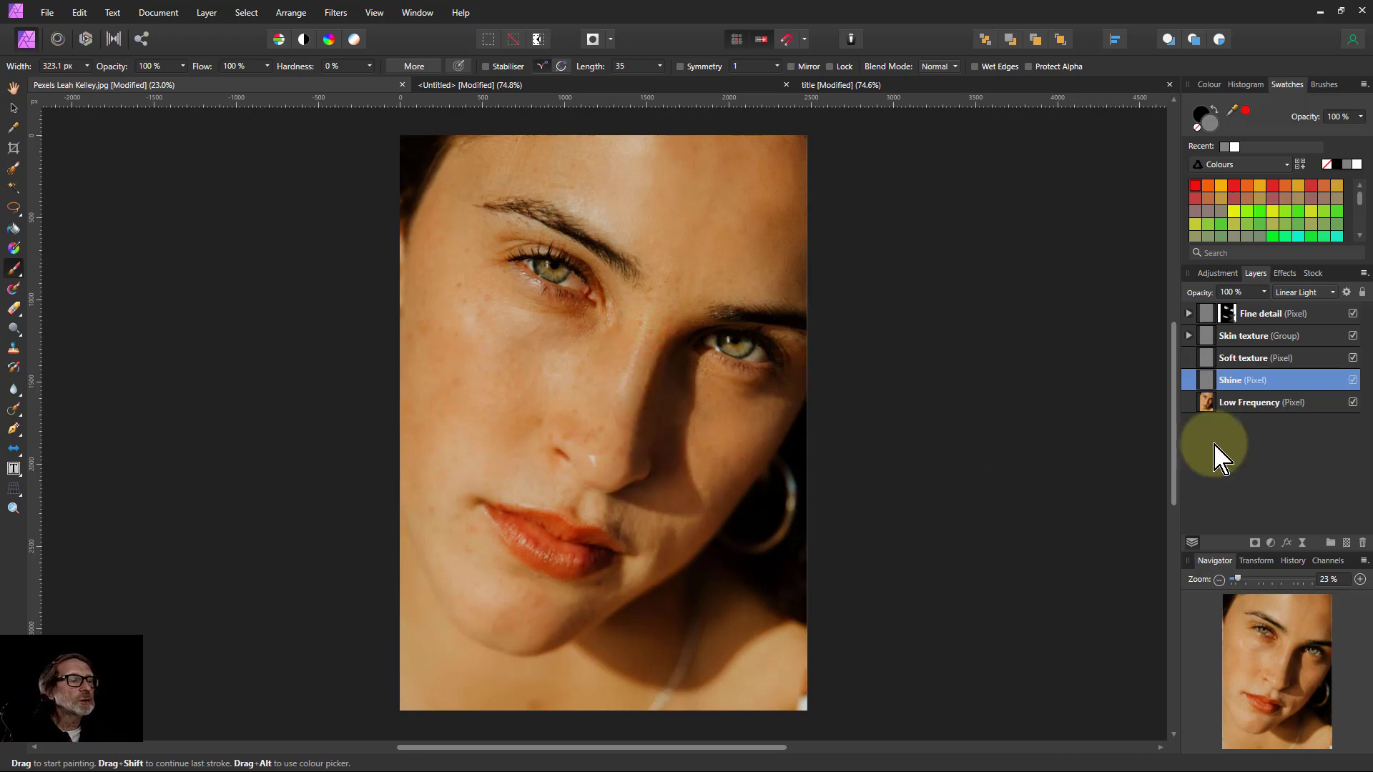
Step: Isolate the Soft texture layer and paint grey over the tip and bridge of the nose
alt+click(1212, 360)
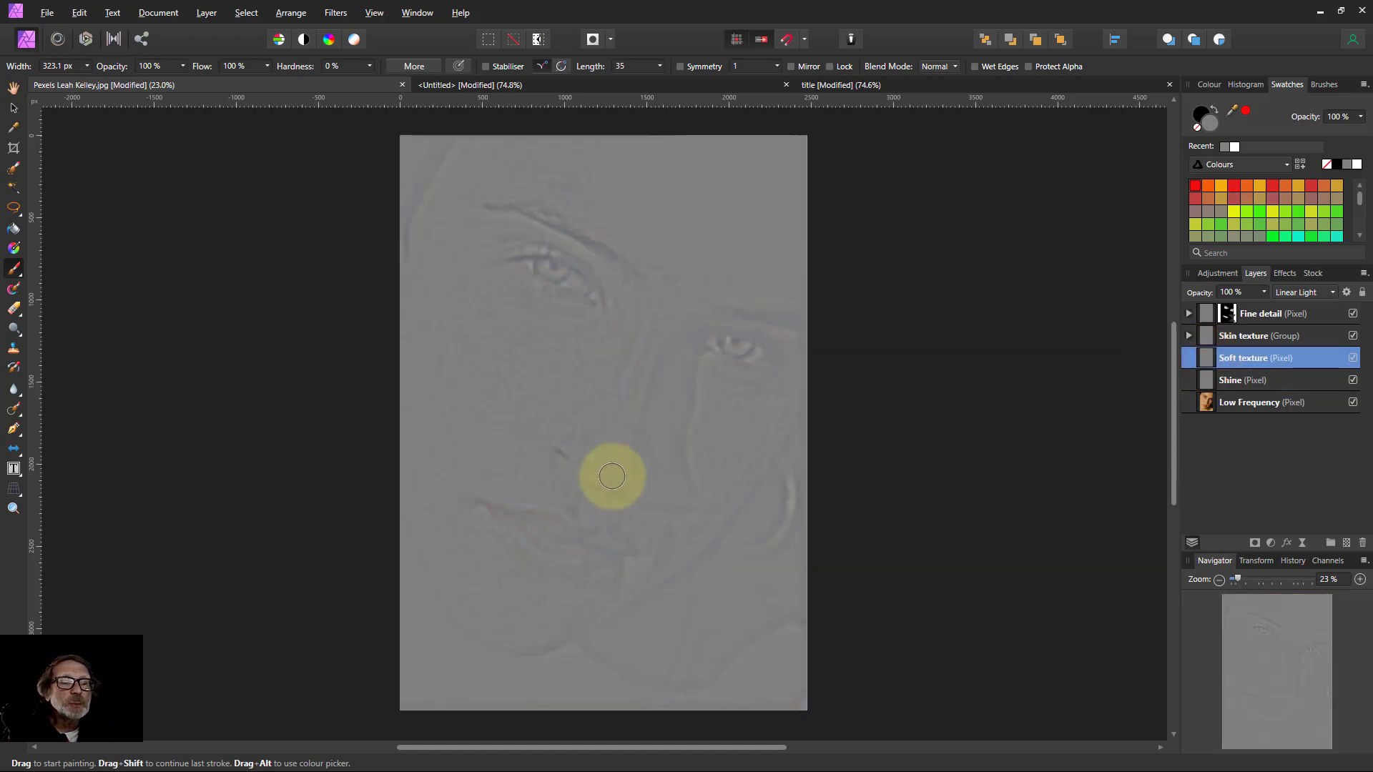
drag(592, 460, 637, 431)
drag(645, 325, 623, 387)
Step: Add a Curves adjustment to the Low Frequency layer with a point at X 0.61, Y 0.467 and Multiply blending, and name it Burn
click(1206, 405)
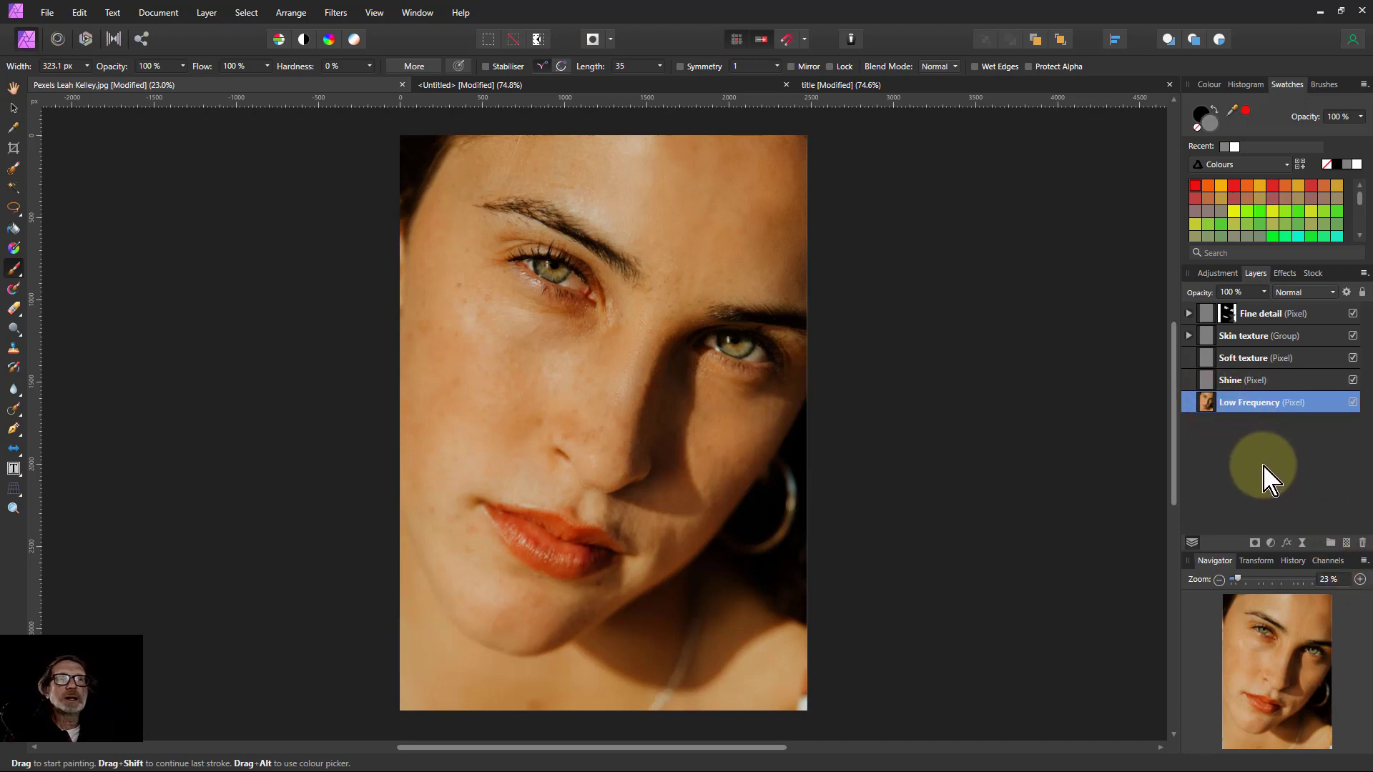
click(1270, 544)
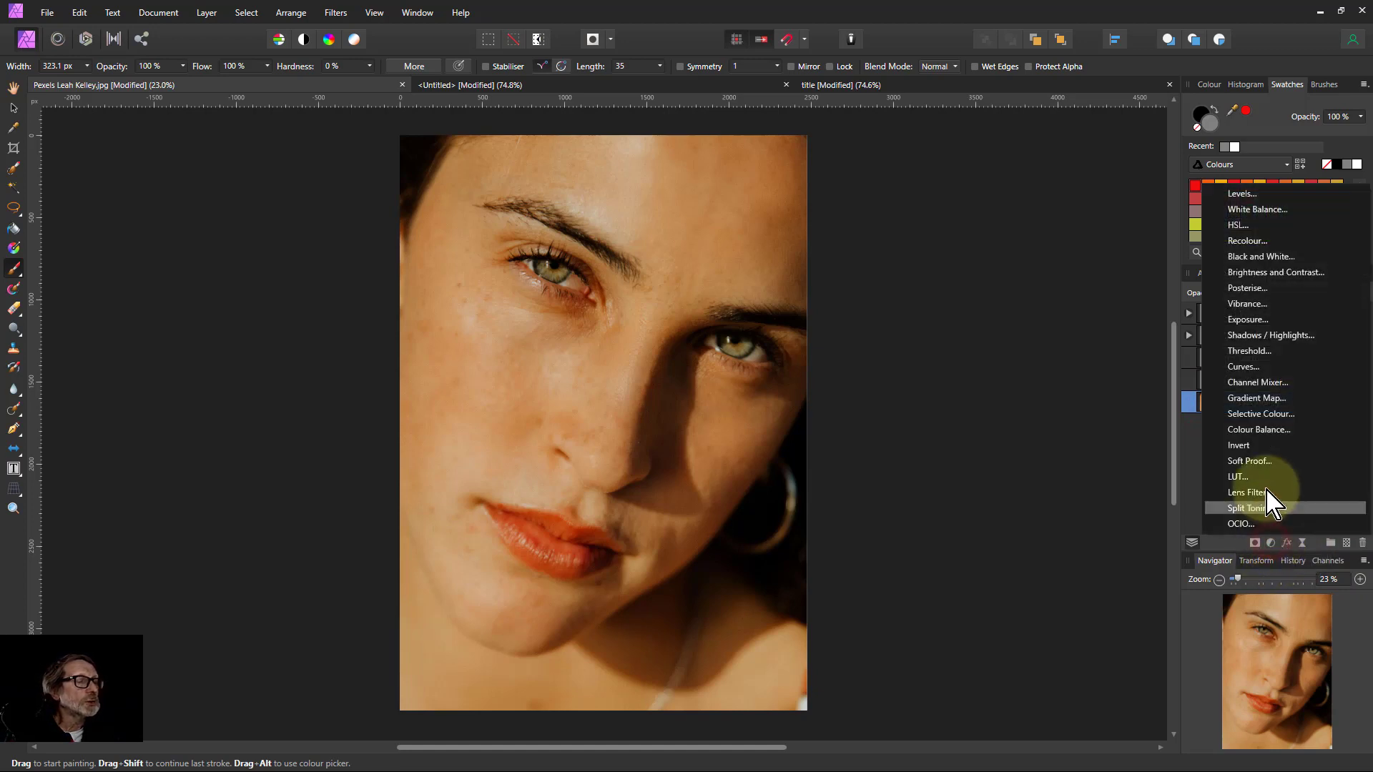
click(1244, 367)
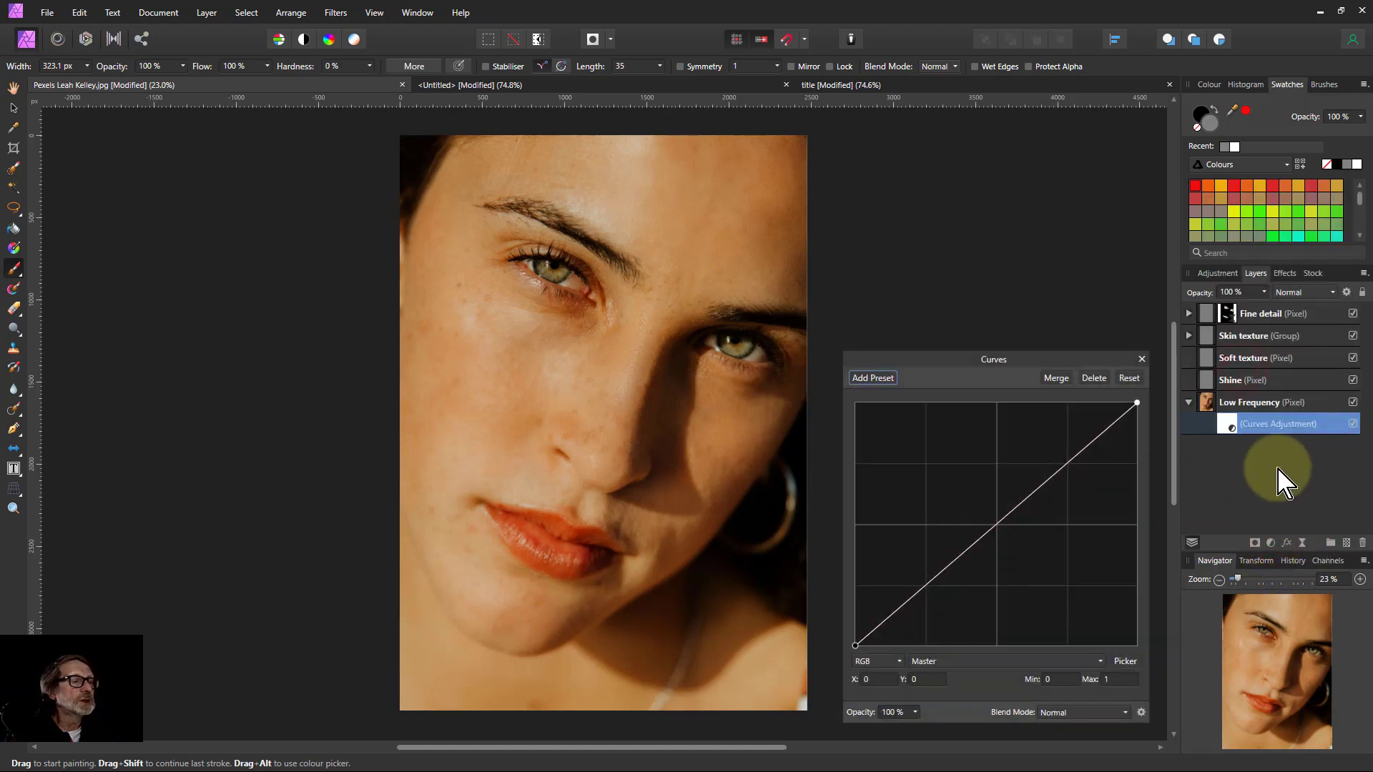
mouse_move(1008, 515)
mouse_down()
mouse_move(1043, 551)
mouse_move(1027, 533)
mouse_up()
click(1079, 712)
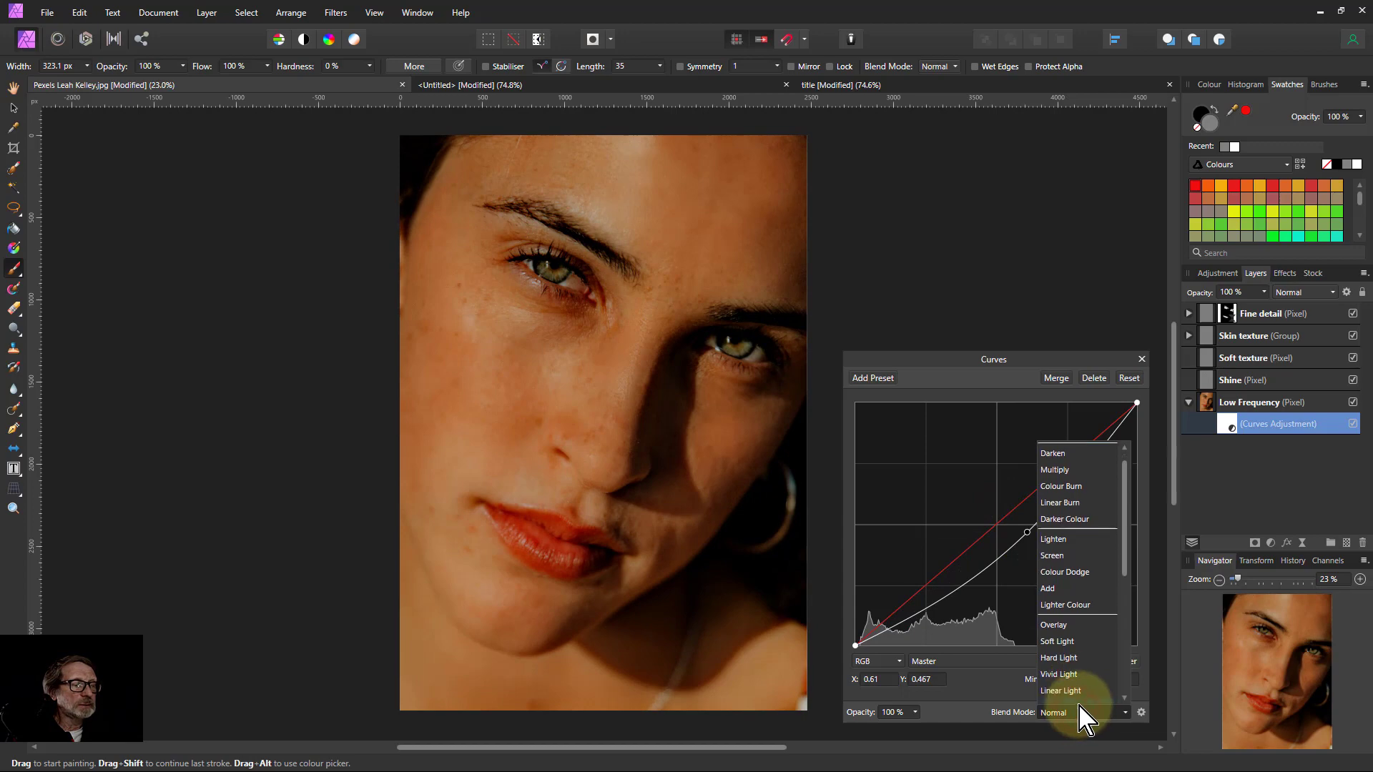
click(1057, 487)
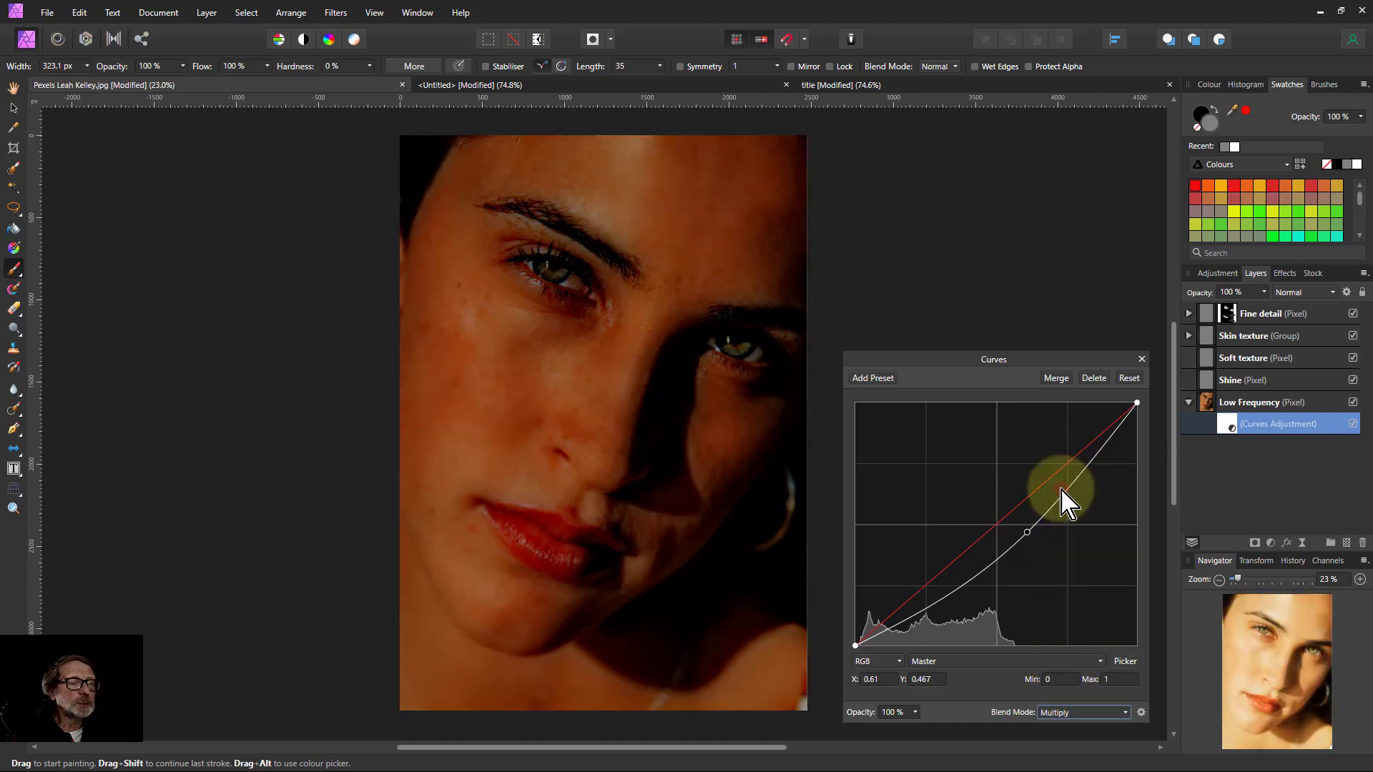
double_click(1262, 424)
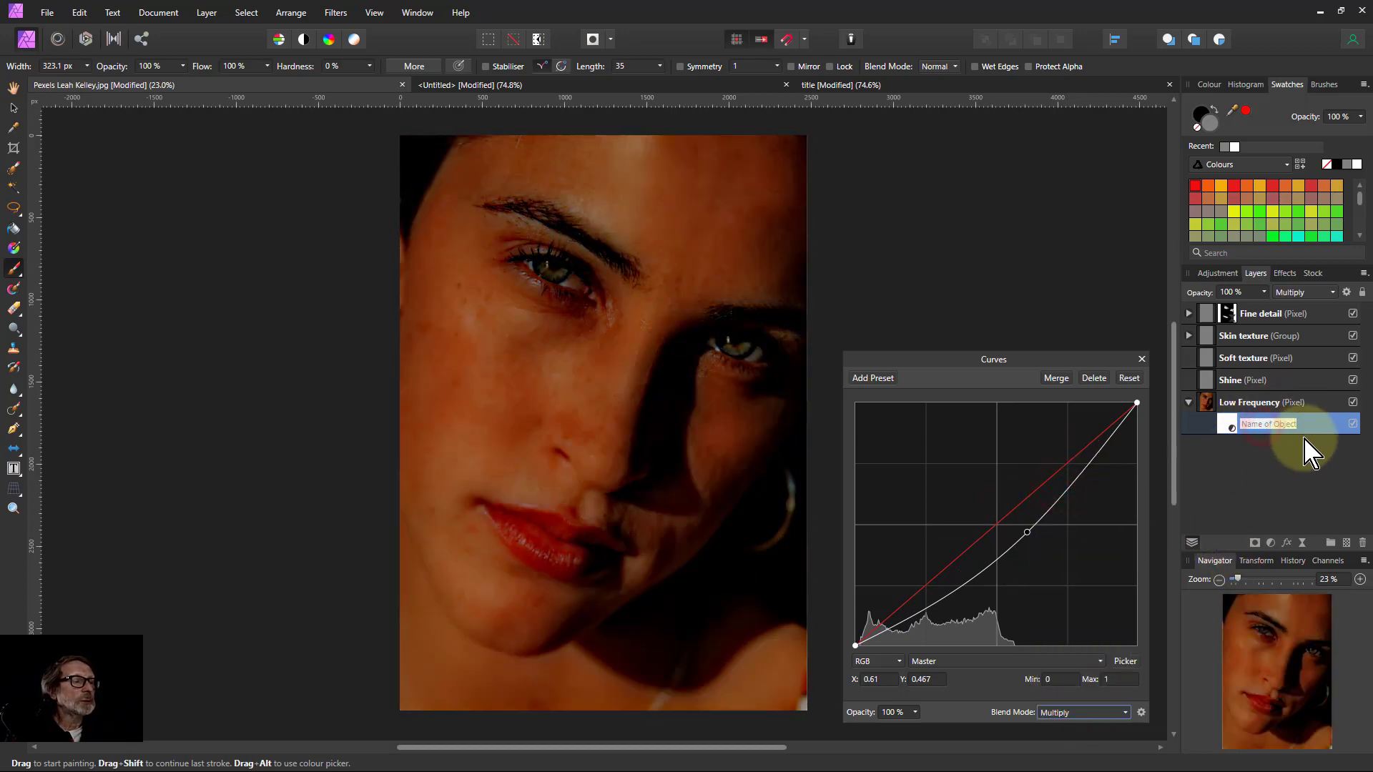
Step: Add a second Curves adjustment to the Low Frequency layer, raise its midtones, and name it Dodge
click(1224, 405)
click(1270, 543)
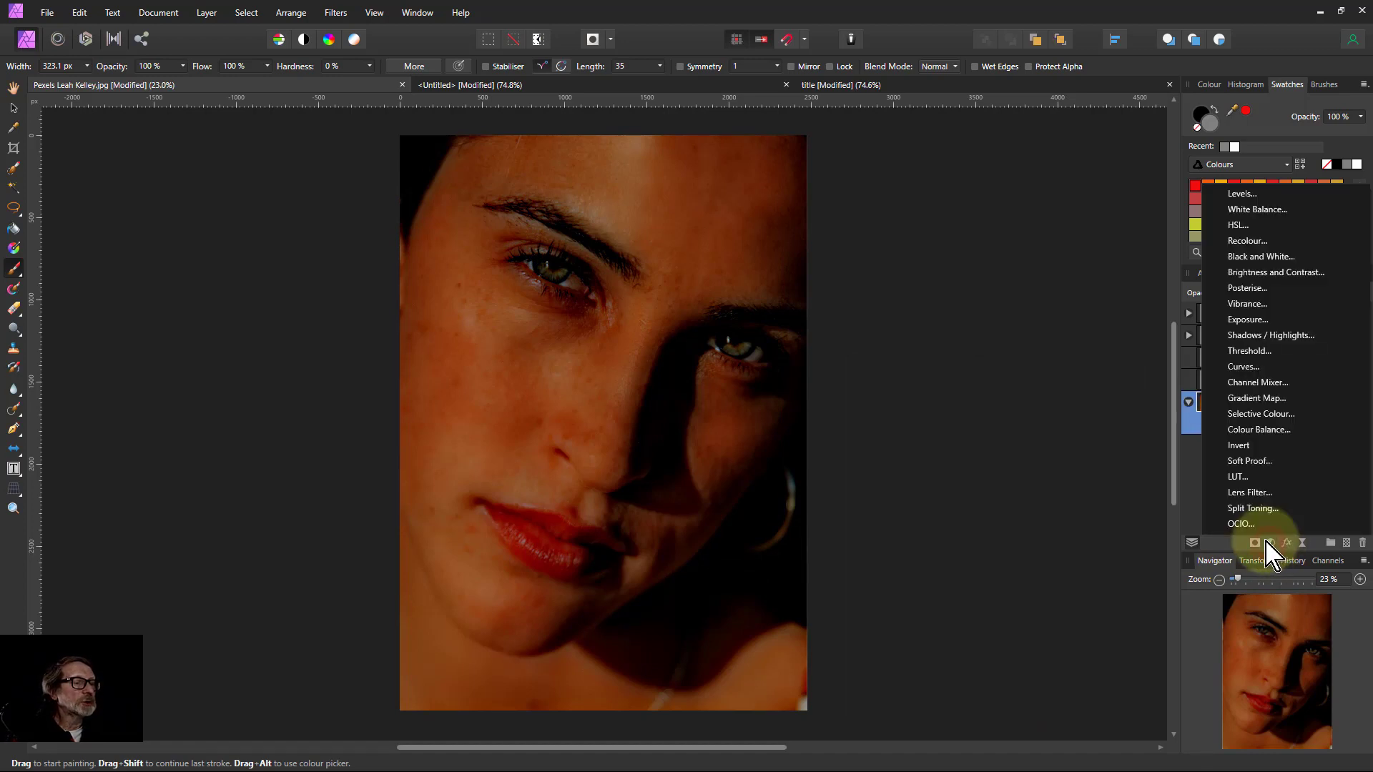
click(1246, 366)
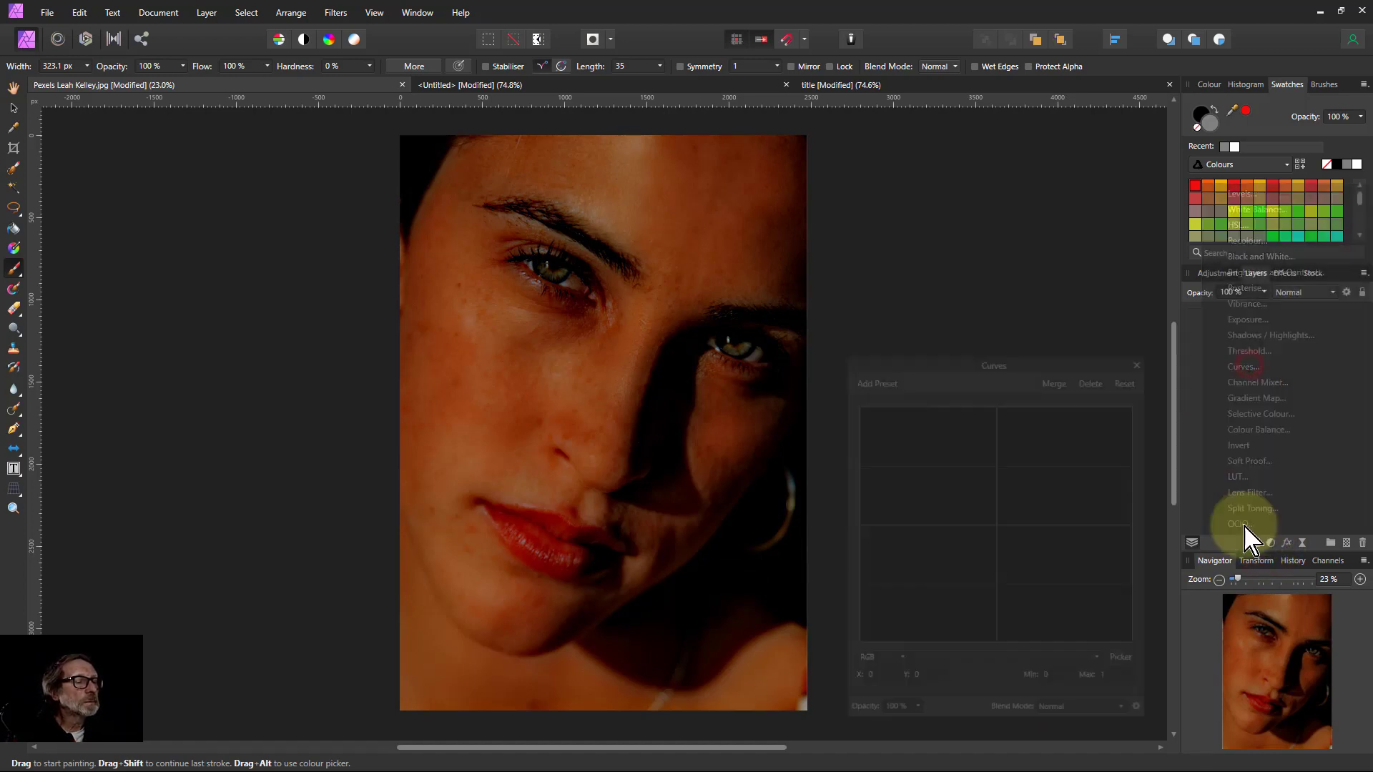
click(1005, 512)
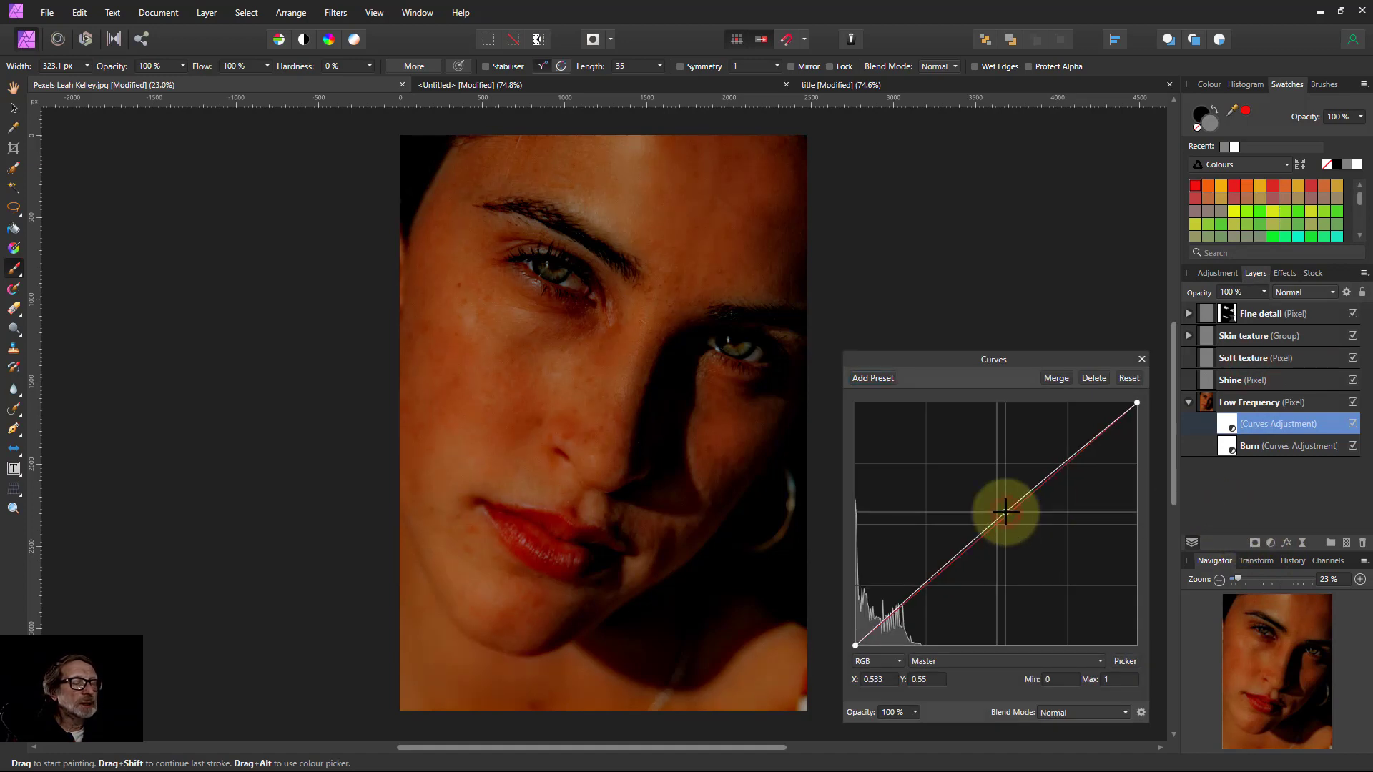
drag(1005, 512, 990, 491)
double_click(1262, 429)
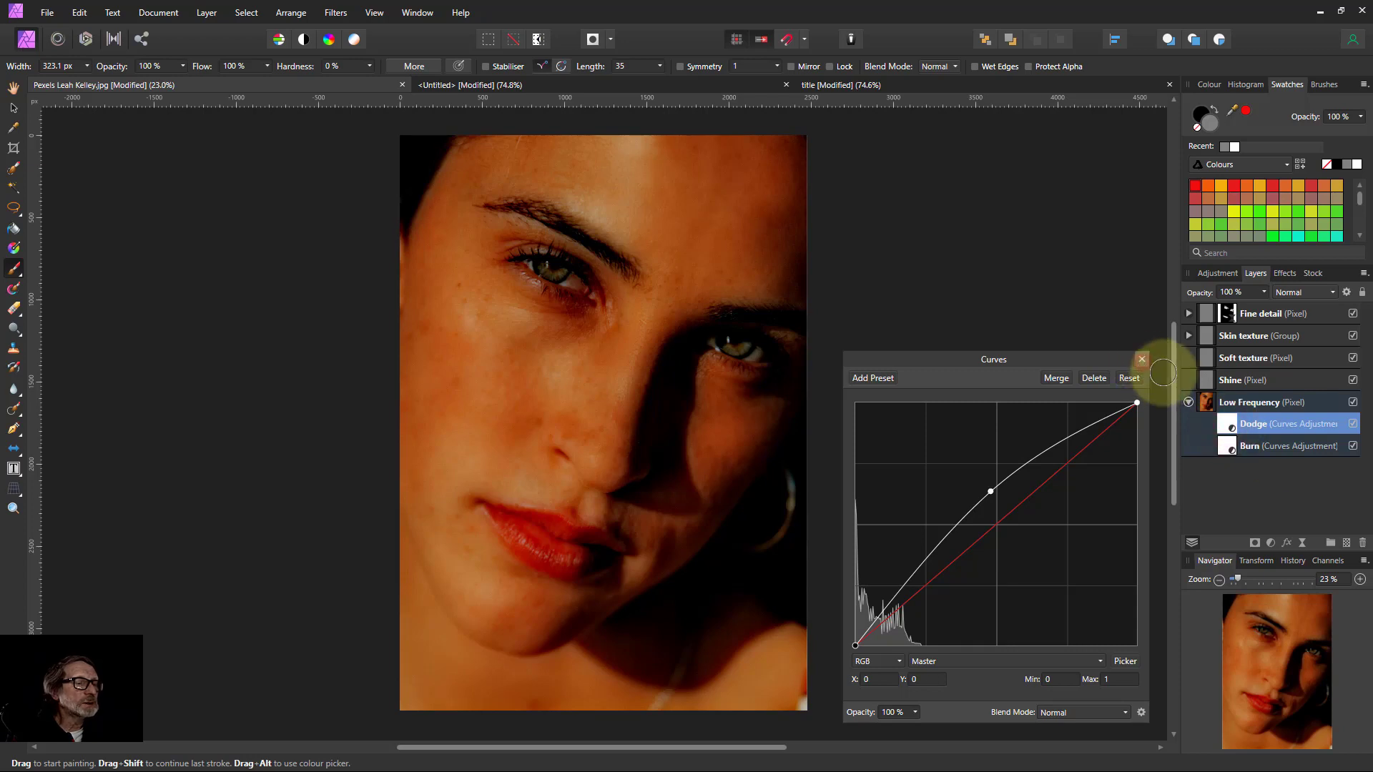
click(1141, 360)
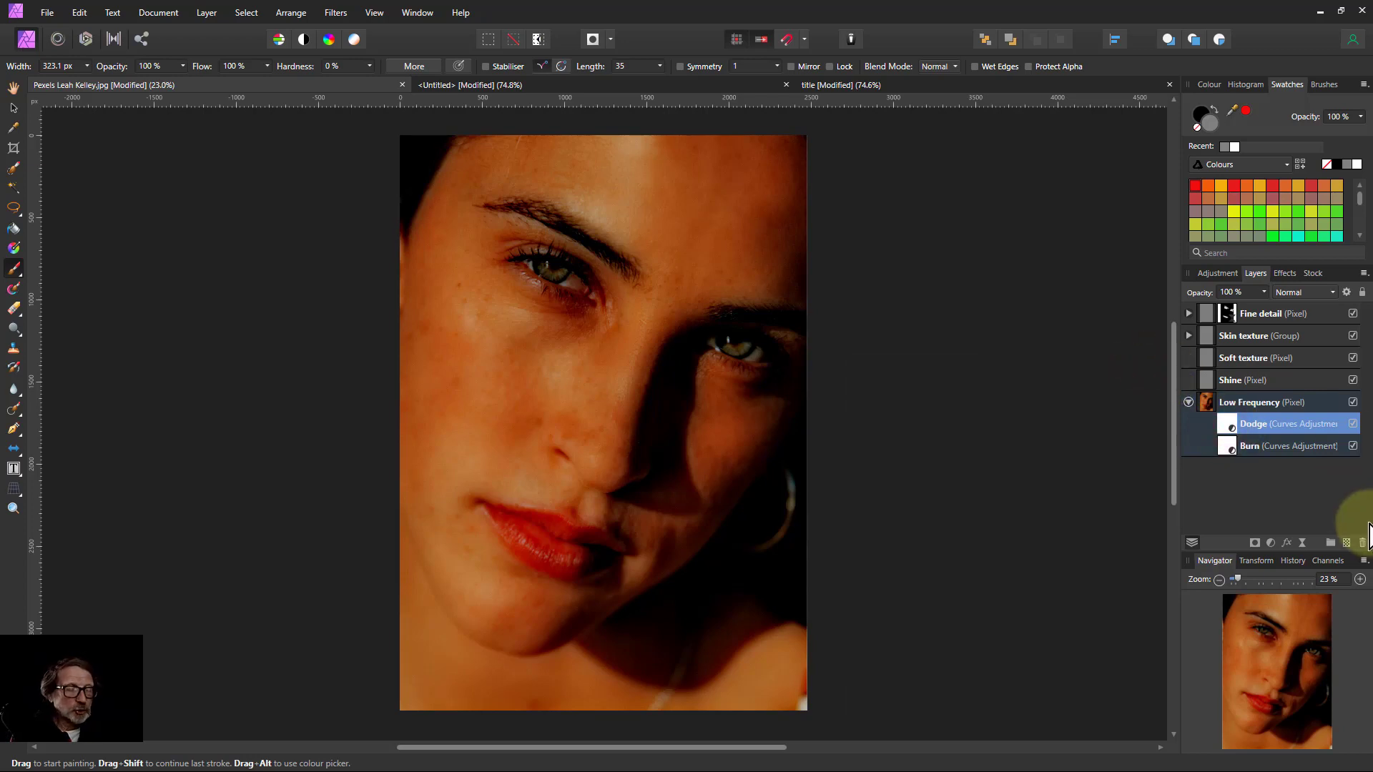
Step: Invert the masks of the Dodge and Burn adjustments to black so both effects are hidden
key(ctrl+i)
click(1233, 449)
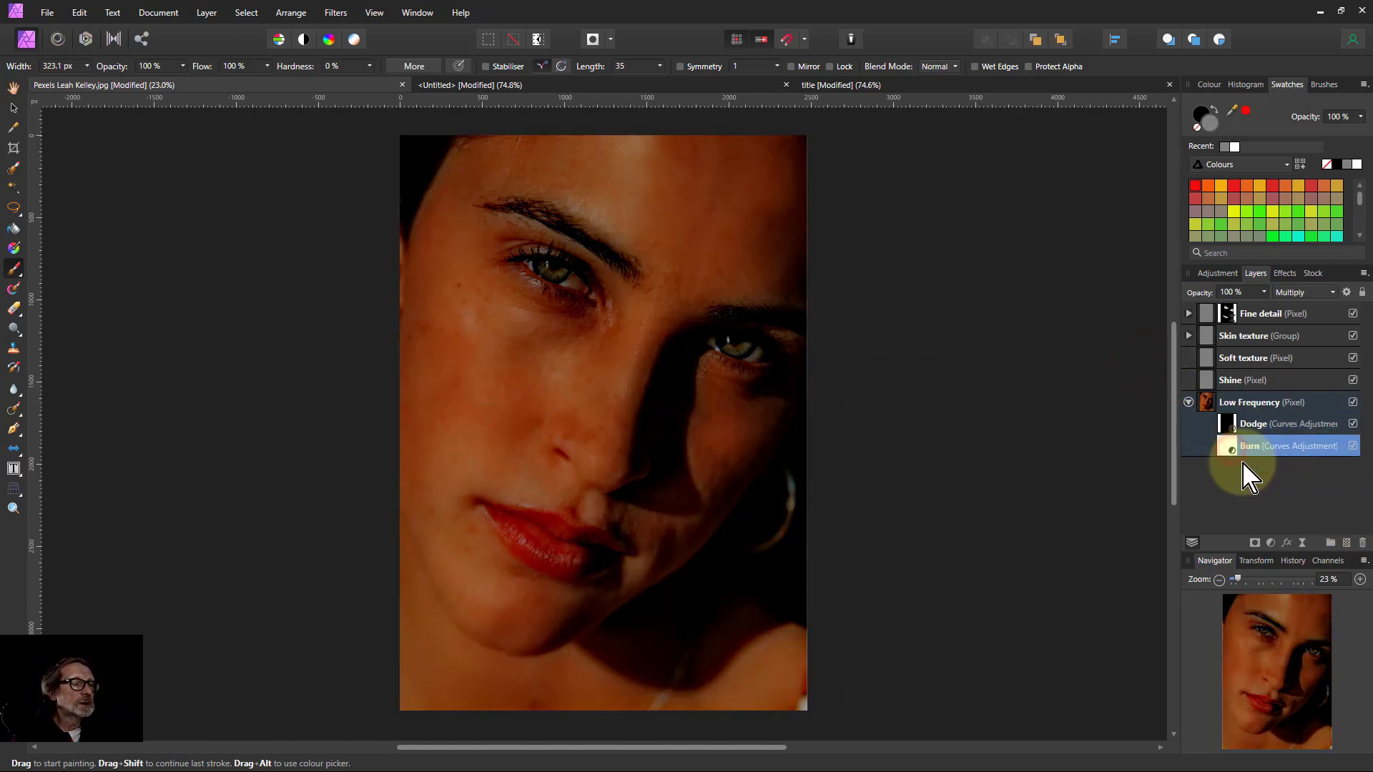
key(ctrl+i)
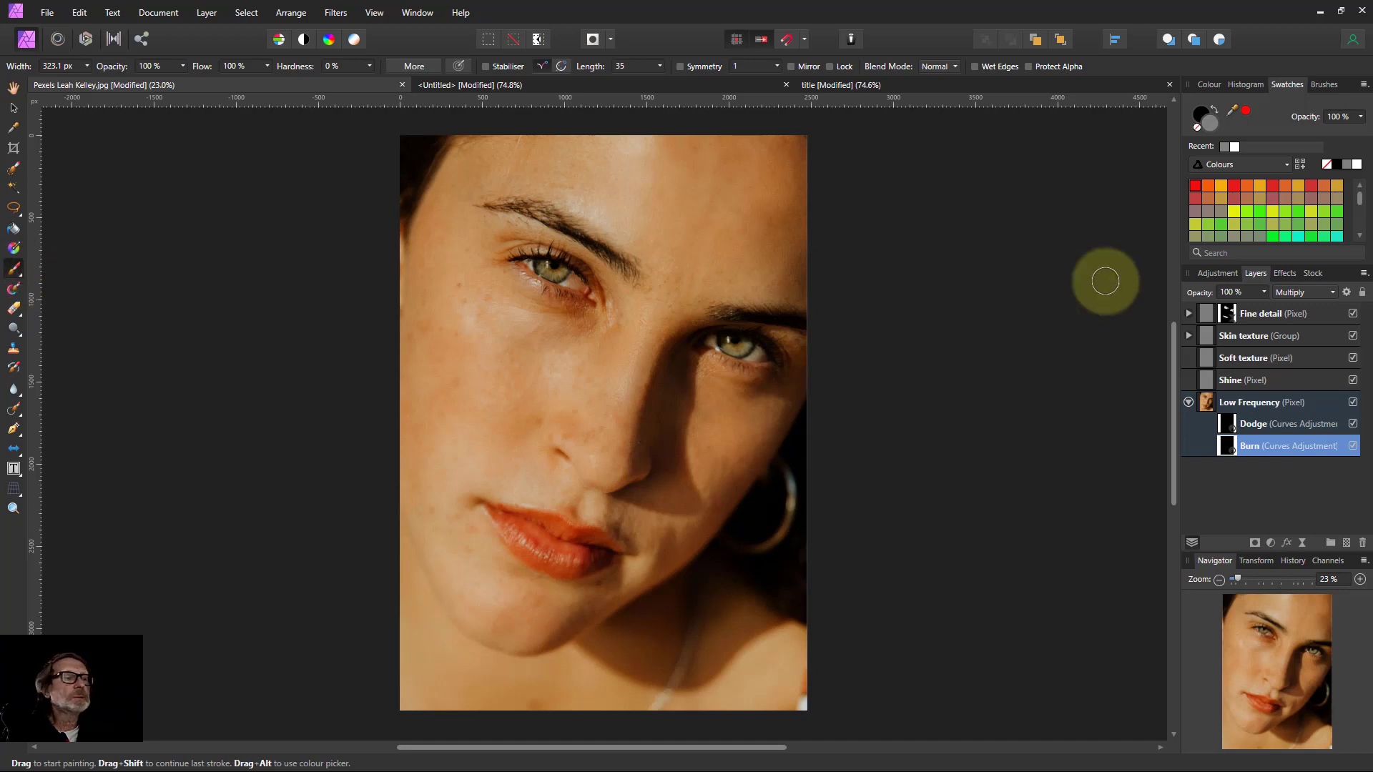
Step: Paint white on the Burn mask around the outer edges of the face with a 1503.2 px brush at 10% opacity
click(1234, 147)
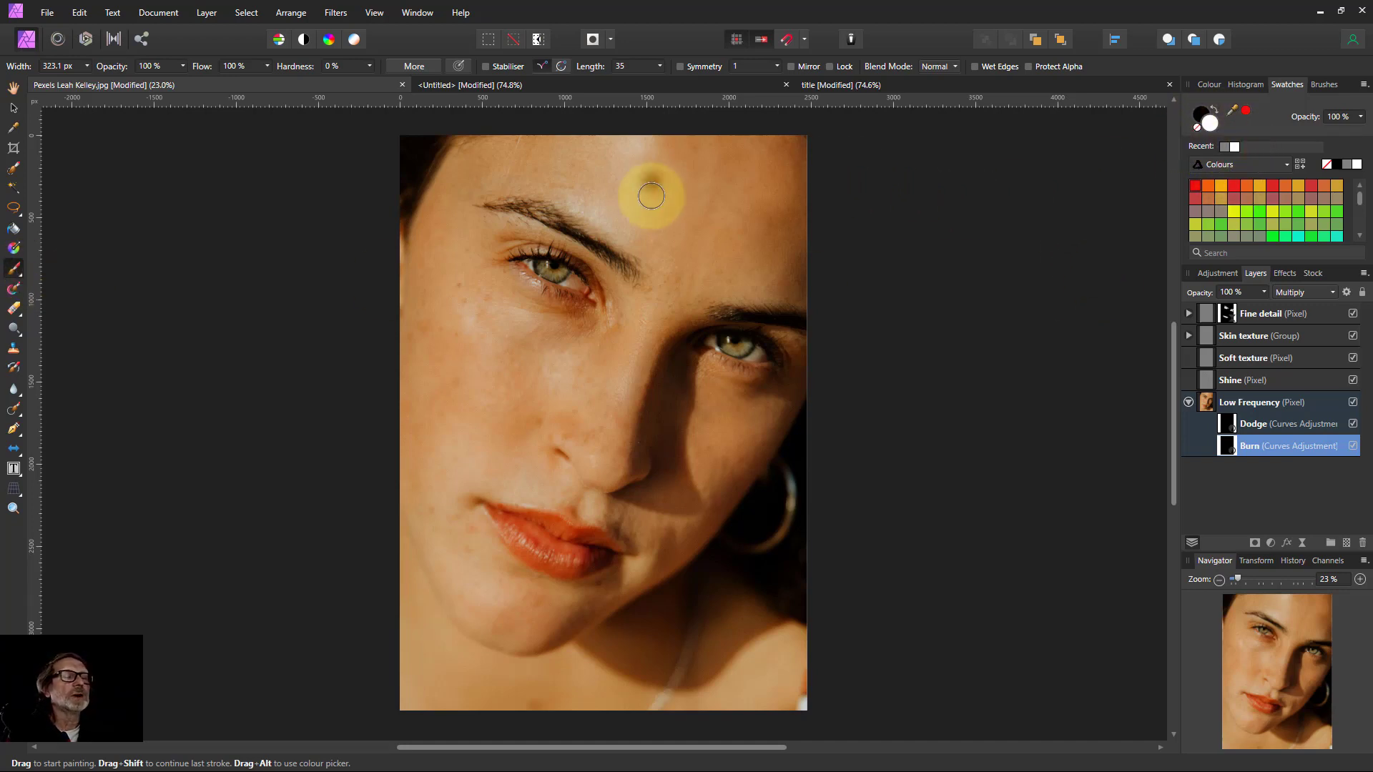
click(182, 66)
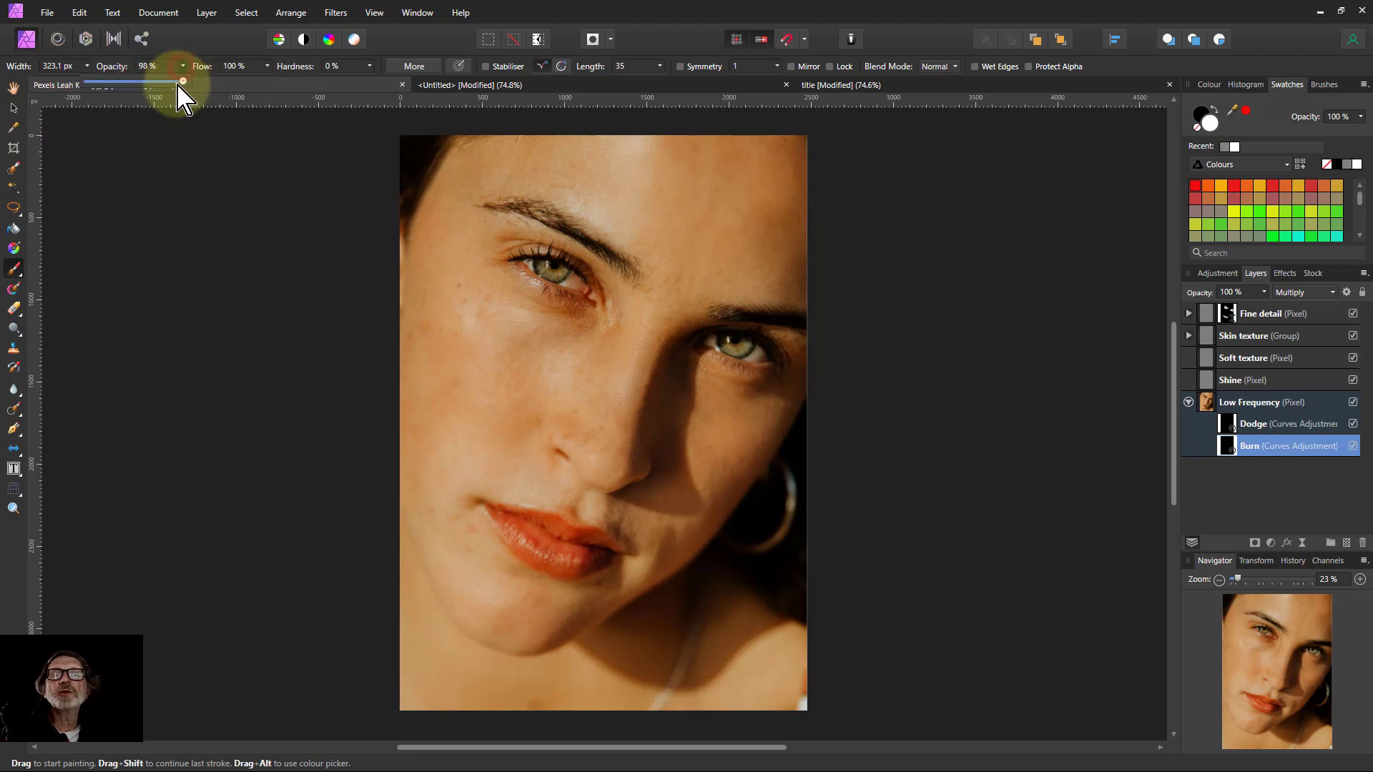
drag(182, 81, 105, 86)
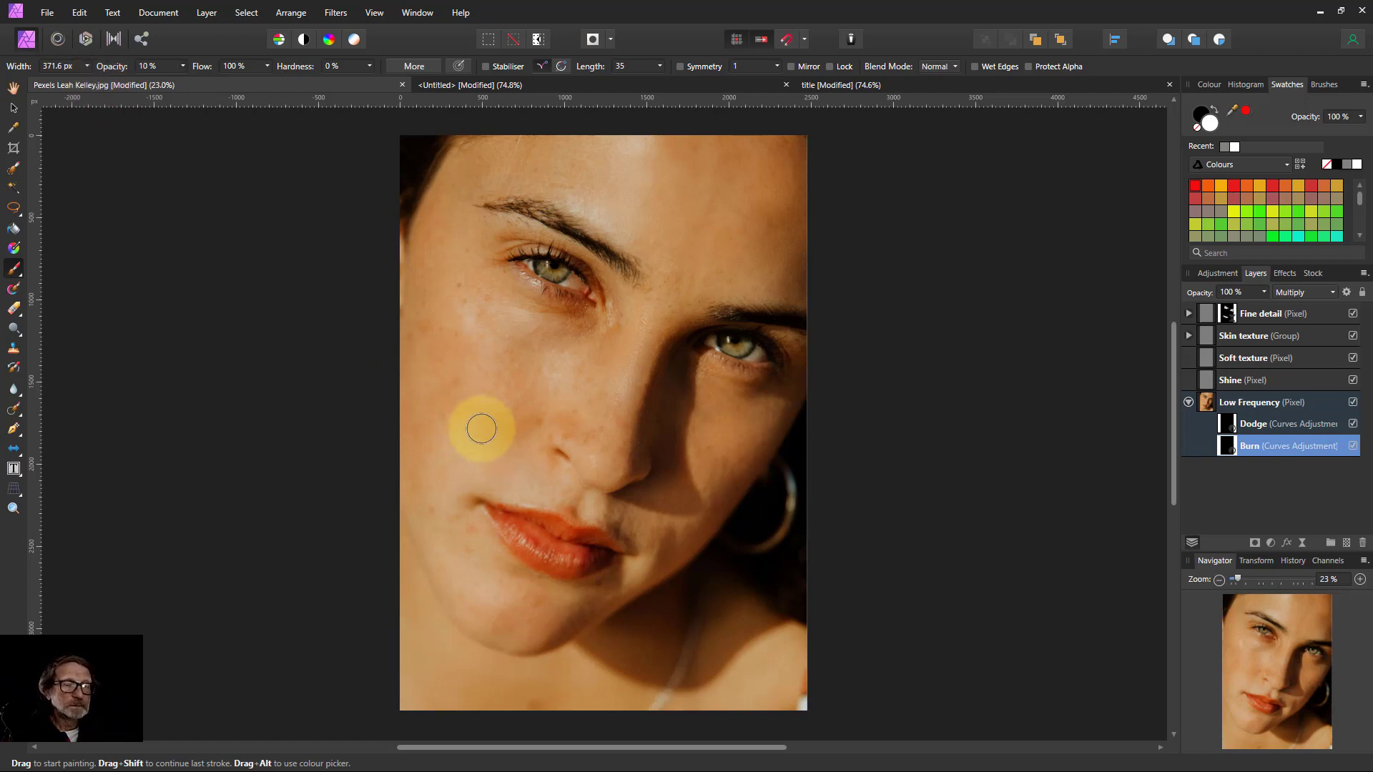
key(bracketright)
key(bracketright)
key(bracketright)
key(bracketright)
key(bracketright)
key(bracketright)
key(bracketright)
key(bracketright)
key(bracketright)
key(bracketright)
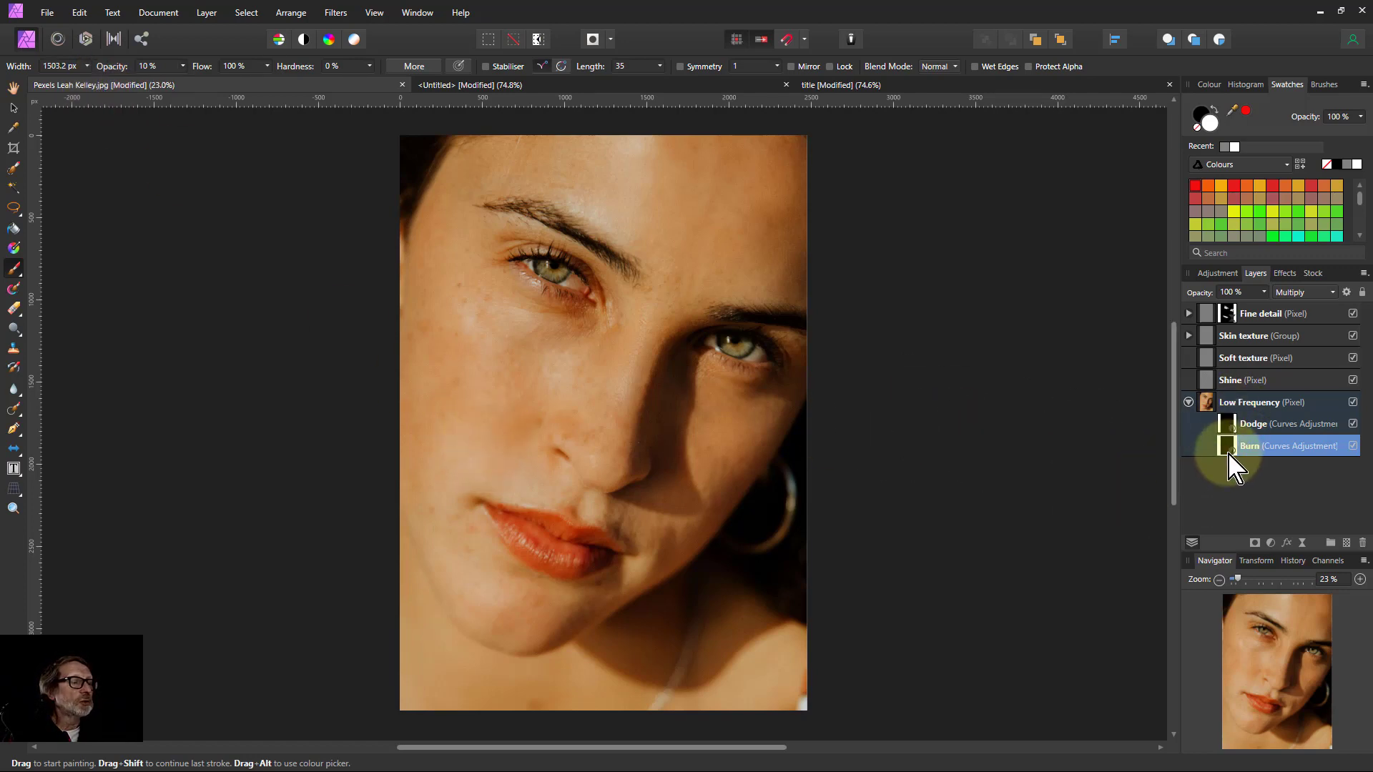
mouse_move(392, 323)
mouse_down()
mouse_move(408, 288)
mouse_move(364, 460)
mouse_move(374, 239)
mouse_move(358, 460)
mouse_move(378, 287)
mouse_move(481, 598)
mouse_move(781, 460)
mouse_move(757, 527)
mouse_move(477, 674)
mouse_move(524, 640)
mouse_move(276, 682)
mouse_move(612, 170)
mouse_move(743, 194)
mouse_move(830, 178)
mouse_up()
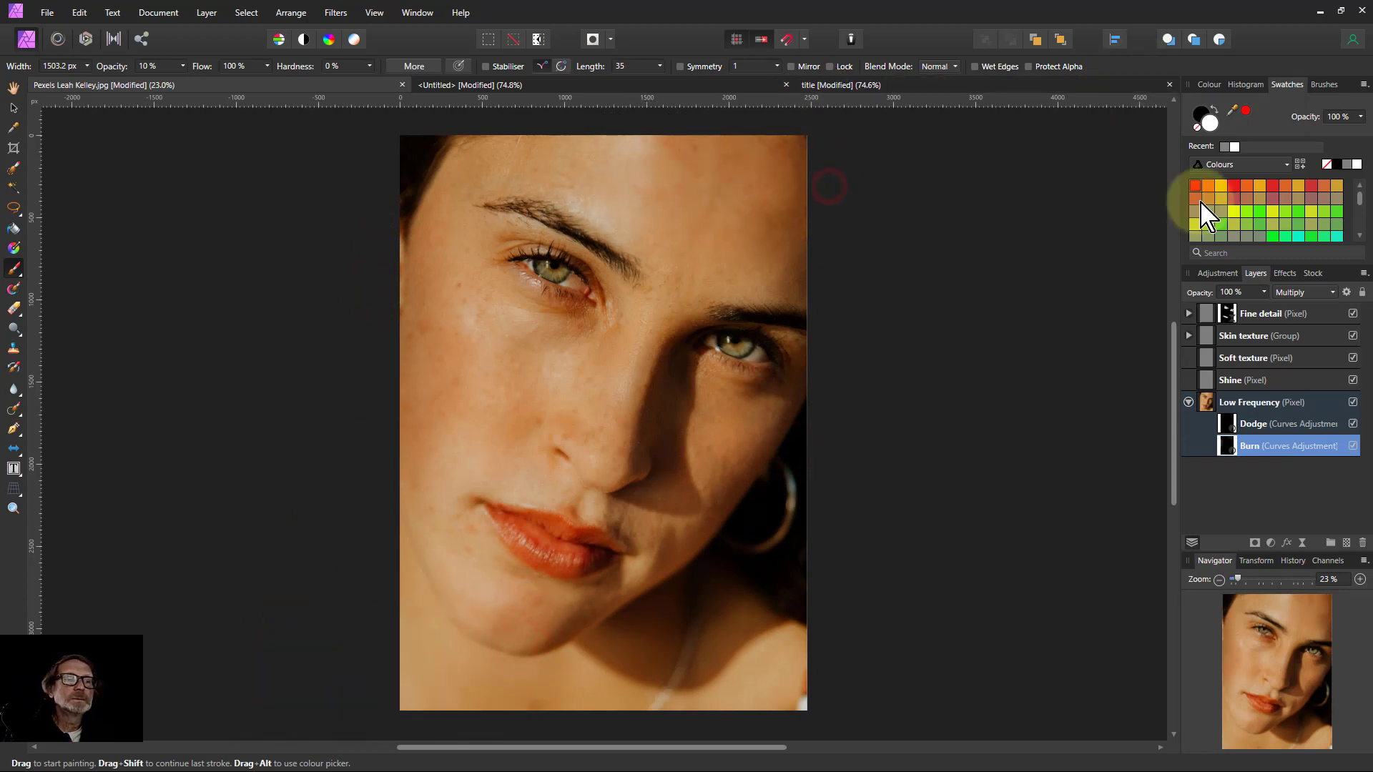
Step: Paint white on the Dodge mask over the cheek and central face areas with a 667 px brush at 10% opacity
click(1242, 426)
click(1243, 405)
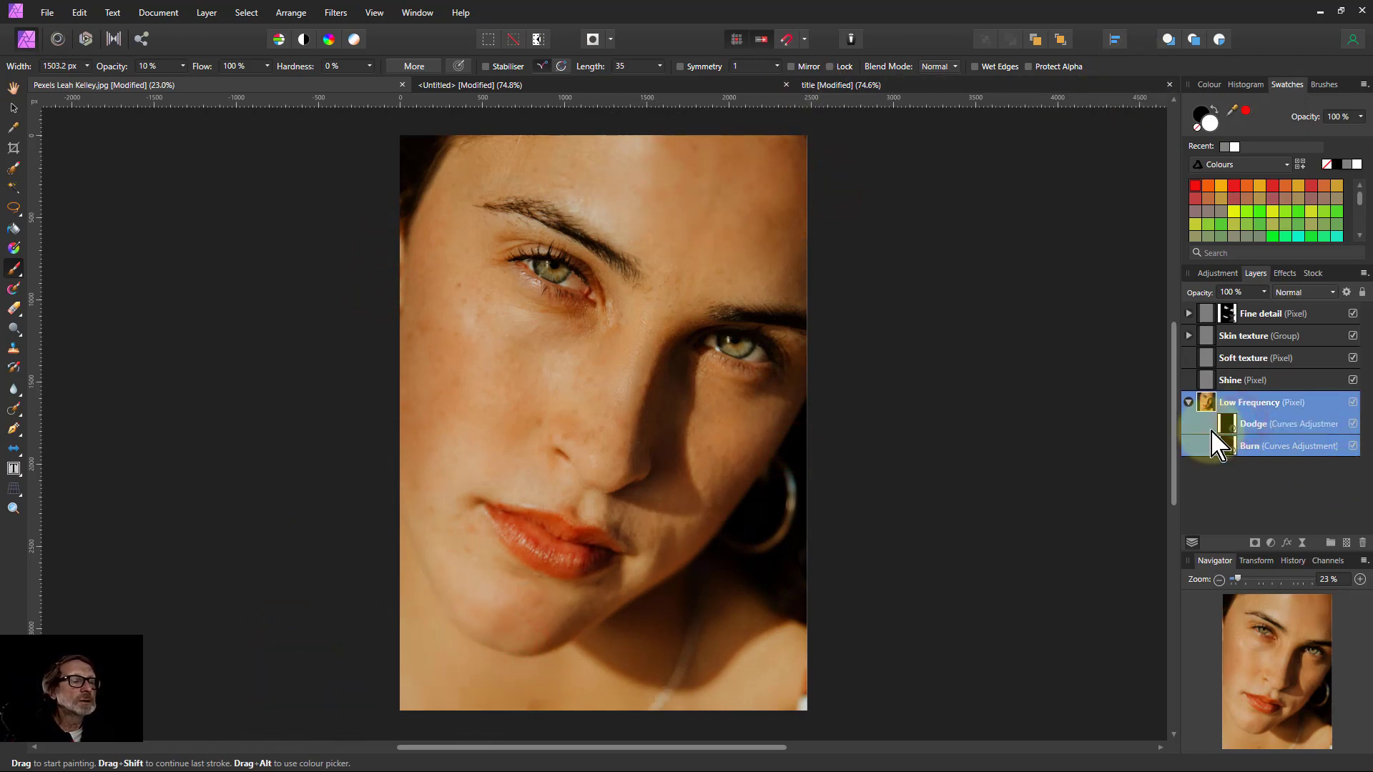
click(1223, 426)
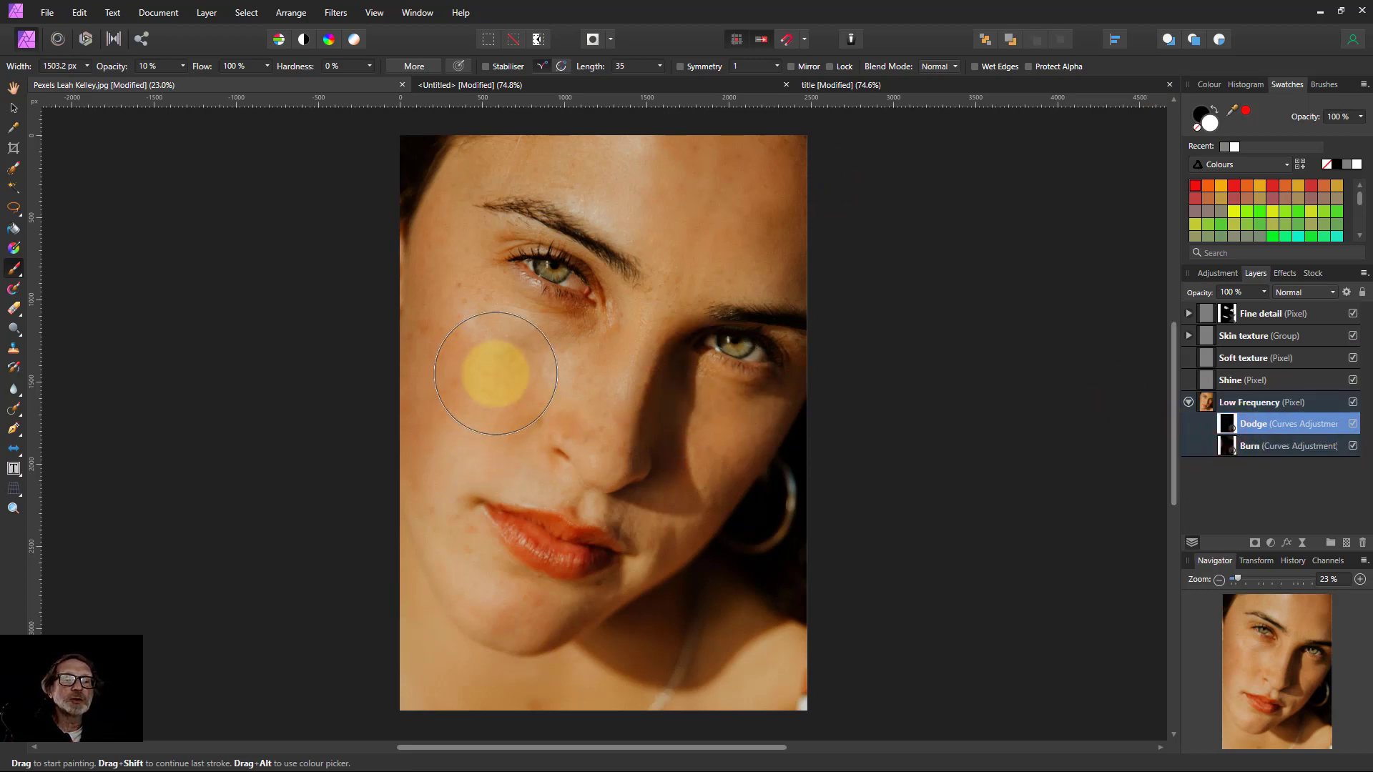
key(bracketleft)
key(bracketleft)
key(bracketleft)
key(bracketleft)
key(bracketleft)
drag(543, 322, 484, 313)
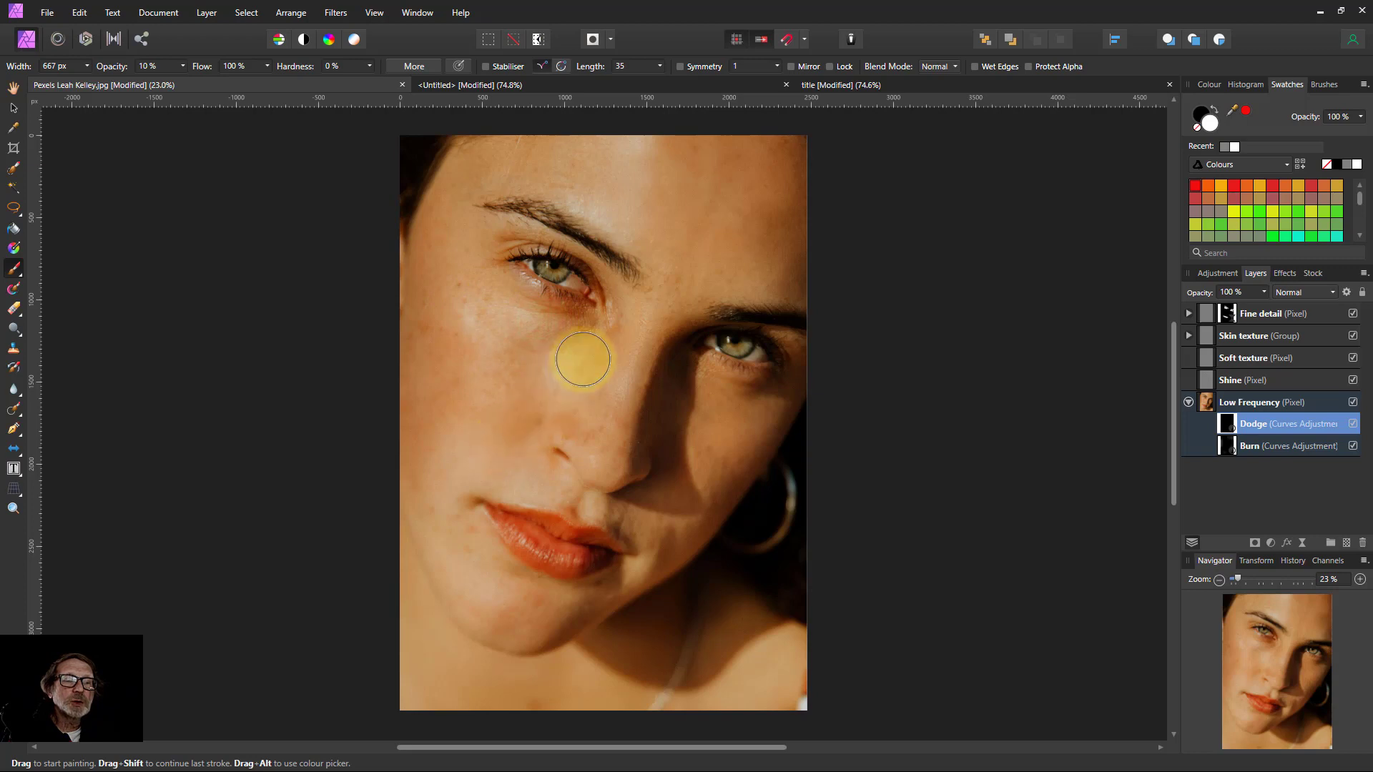
mouse_move(594, 357)
mouse_down()
mouse_move(530, 422)
mouse_move(567, 392)
mouse_move(544, 482)
mouse_move(601, 497)
mouse_move(521, 466)
mouse_move(423, 496)
mouse_move(458, 469)
mouse_up()
mouse_move(464, 461)
mouse_down()
mouse_move(500, 402)
mouse_move(490, 384)
mouse_move(515, 336)
mouse_move(870, 576)
mouse_move(895, 632)
mouse_up()
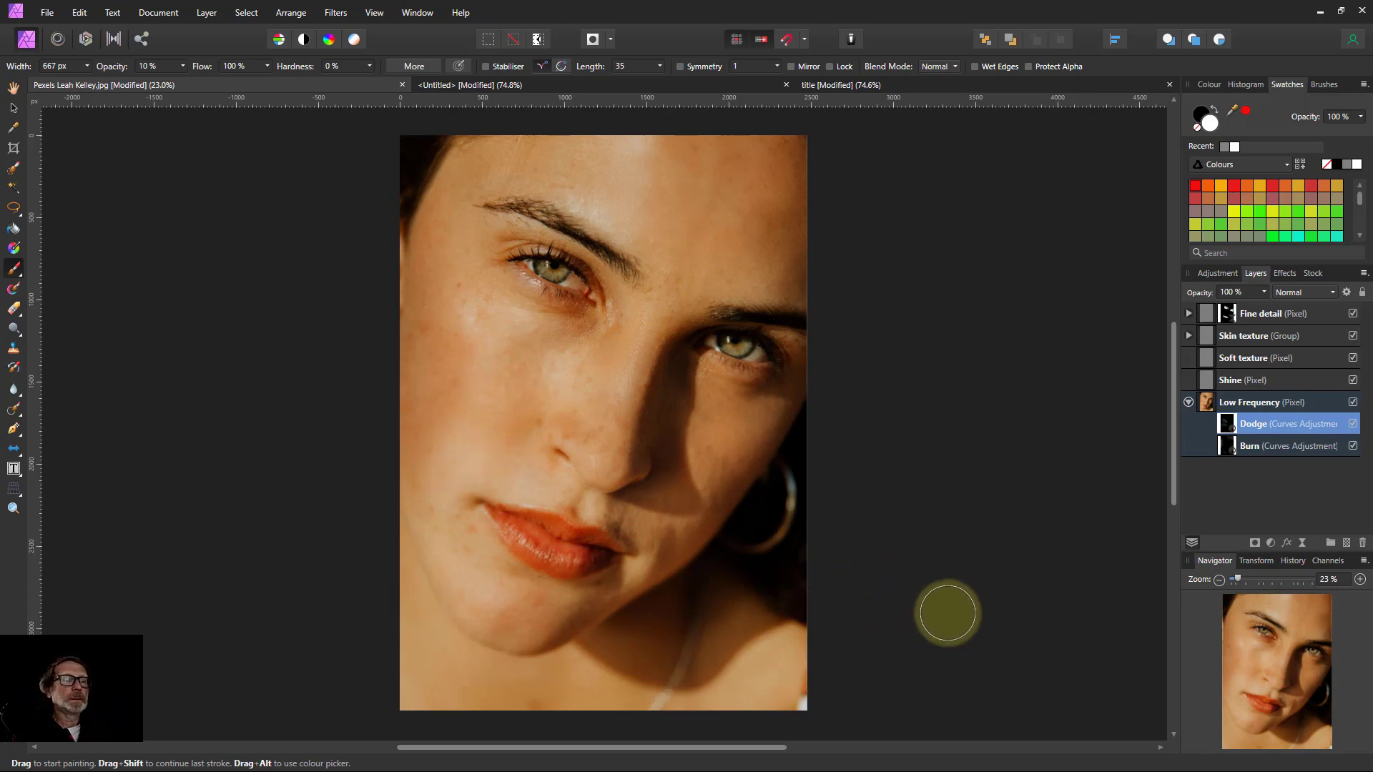
Step: Collapse the Low Frequency layer and scrub through the edit history to compare the portrait before and after retouching
click(1189, 402)
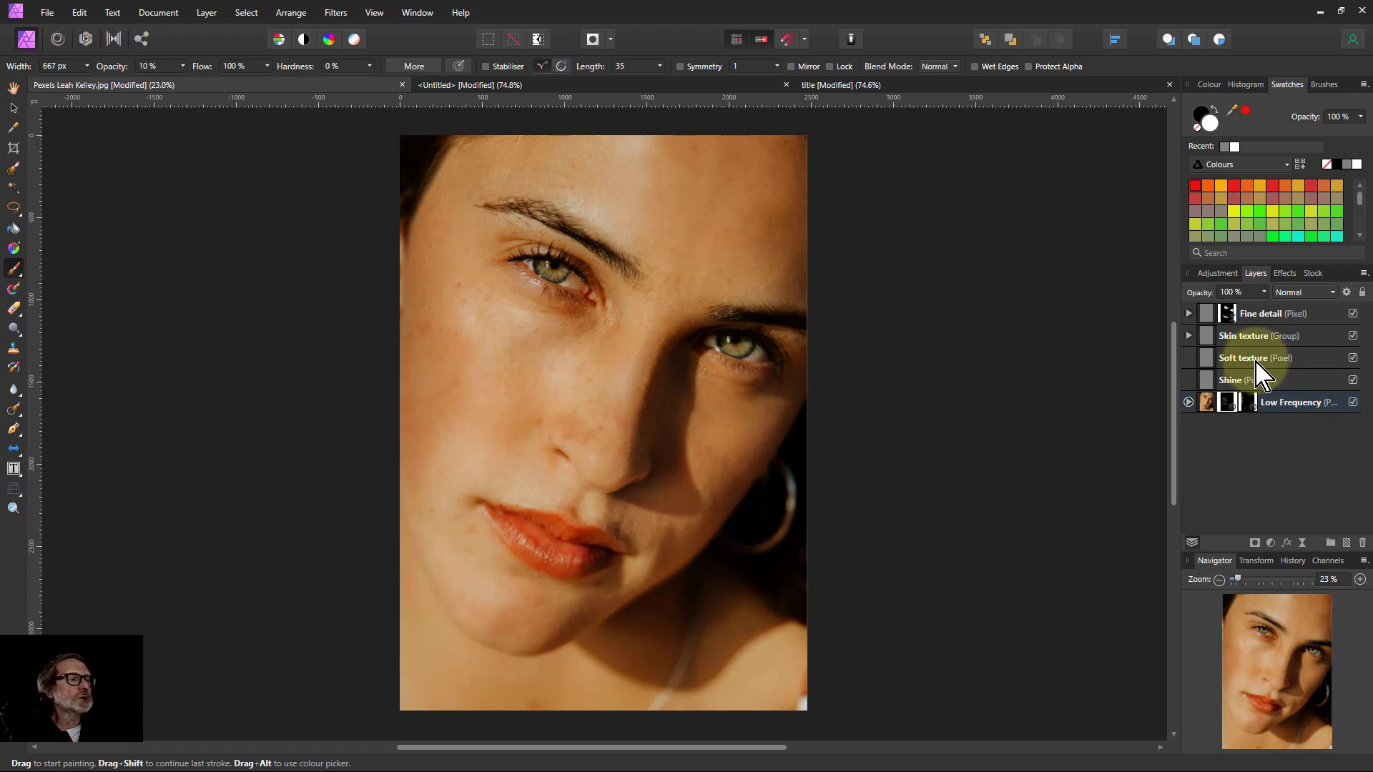
click(1294, 562)
mouse_move(1360, 580)
mouse_down()
mouse_move(1039, 595)
mouse_move(1364, 590)
mouse_up()
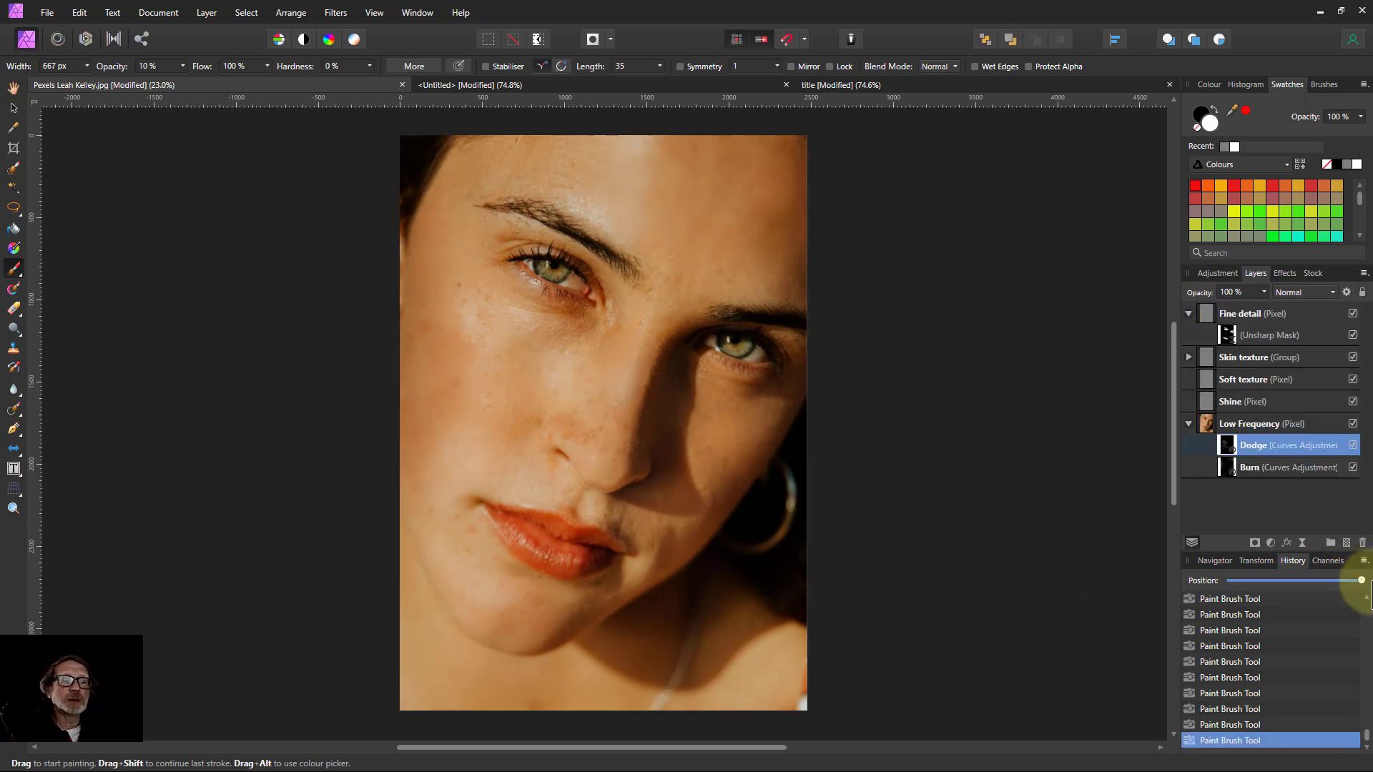